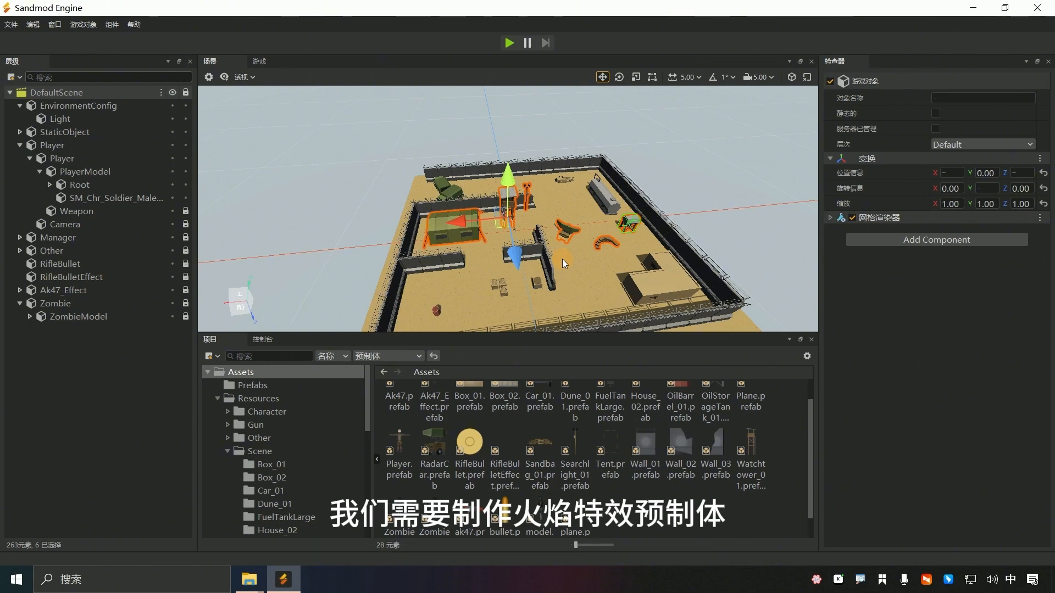
Create an empty object at the root of the scene hierarchy and name it Effect
{"action": "right_click", "coordinate": [68, 261]}
{"action": "left_click", "coordinate": [137, 292]}
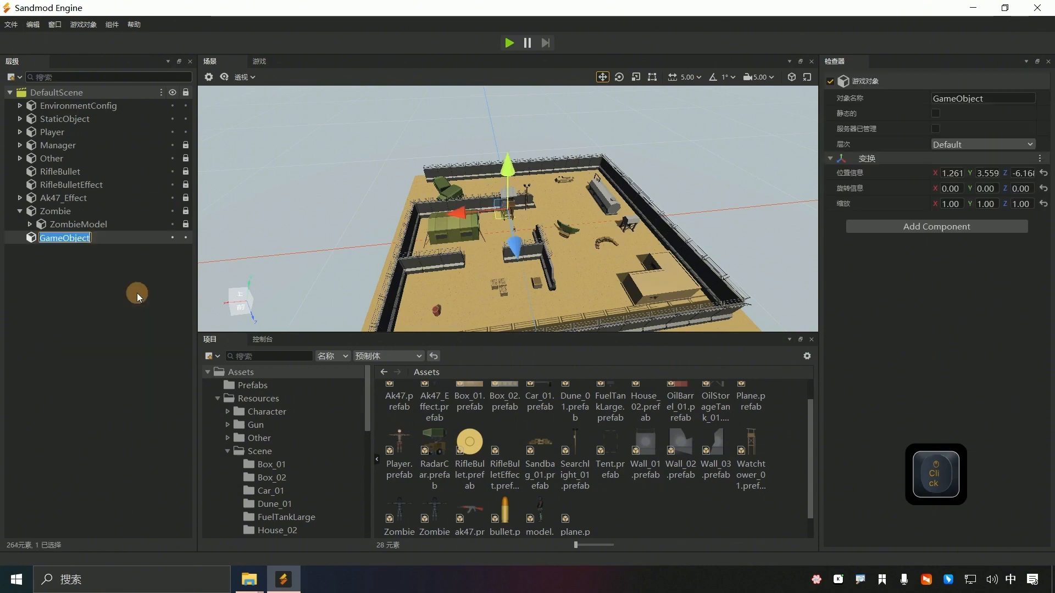
{"action": "type", "text": "Effect"}
{"action": "key", "text": "space"}
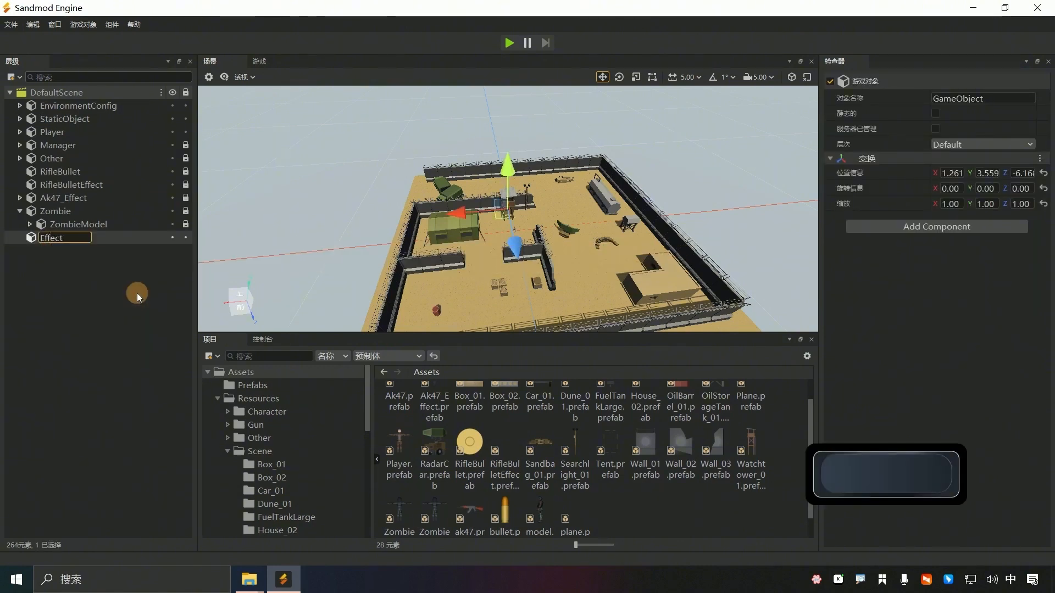
{"action": "key", "text": "Return"}
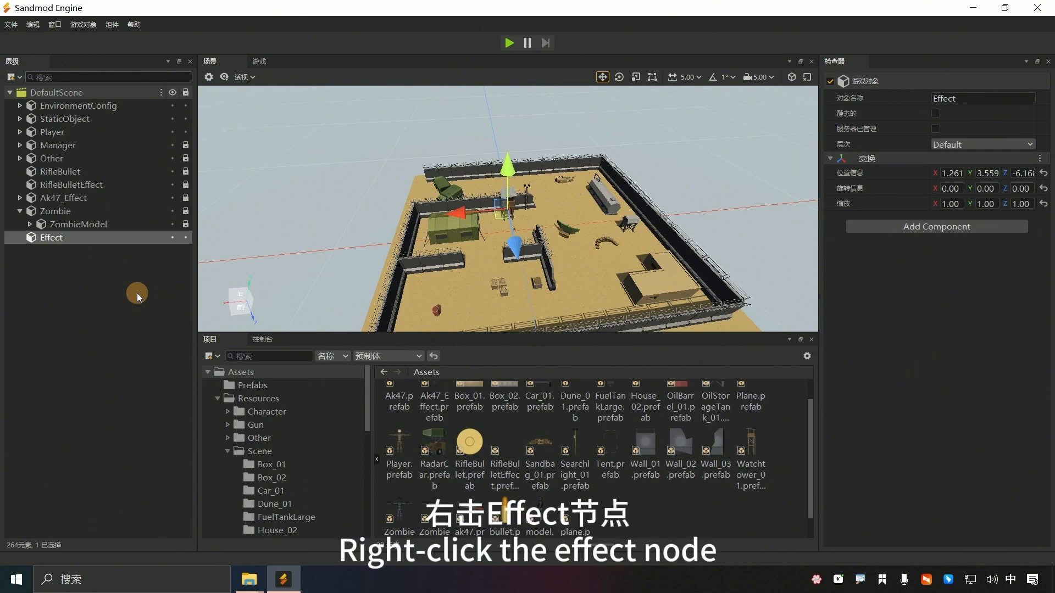
Add a particle system as a child of the Effect object and name it Fire
{"action": "right_click", "coordinate": [73, 239]}
{"action": "mouse_move", "coordinate": [123, 381]}
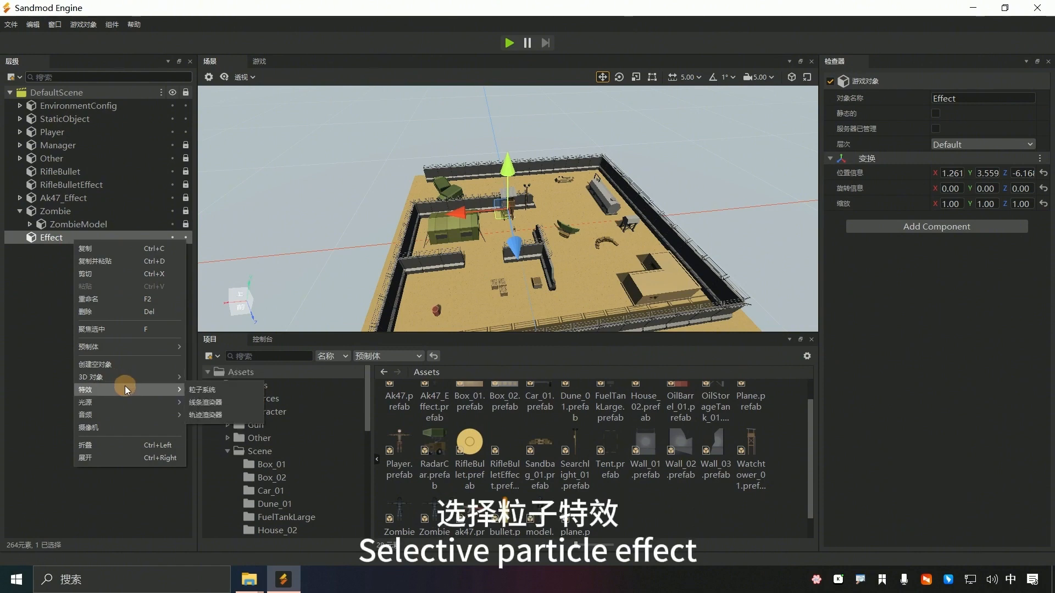
{"action": "left_click", "coordinate": [218, 391]}
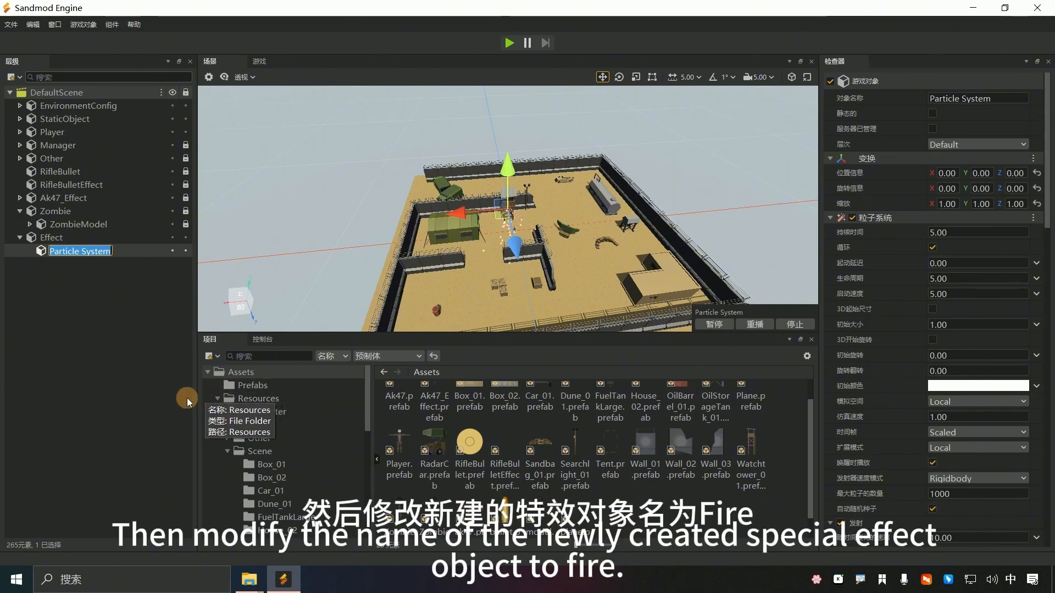
{"action": "type", "text": "Fire"}
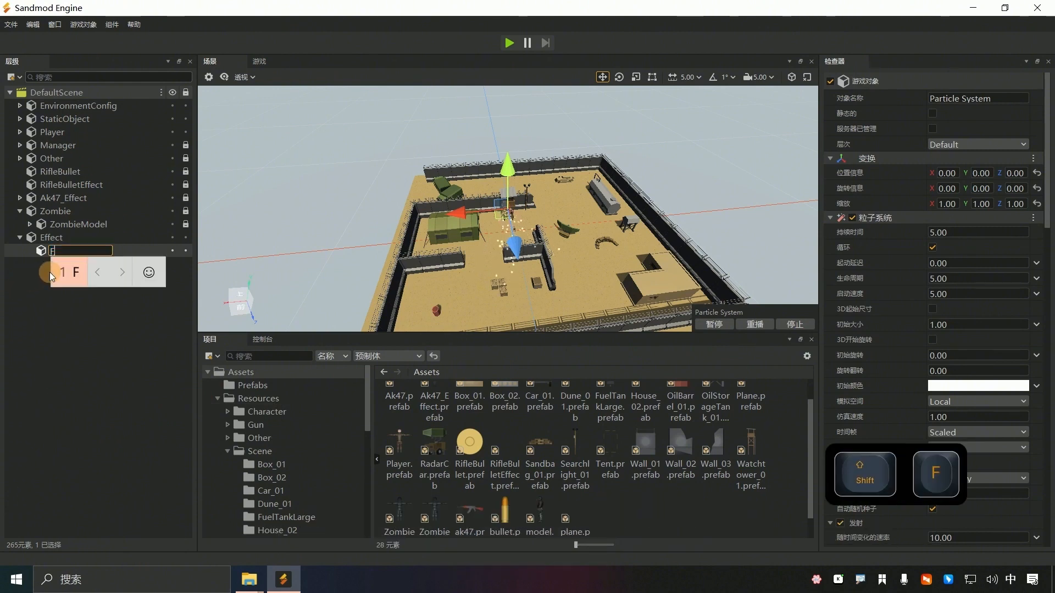
{"action": "key", "text": "Return"}
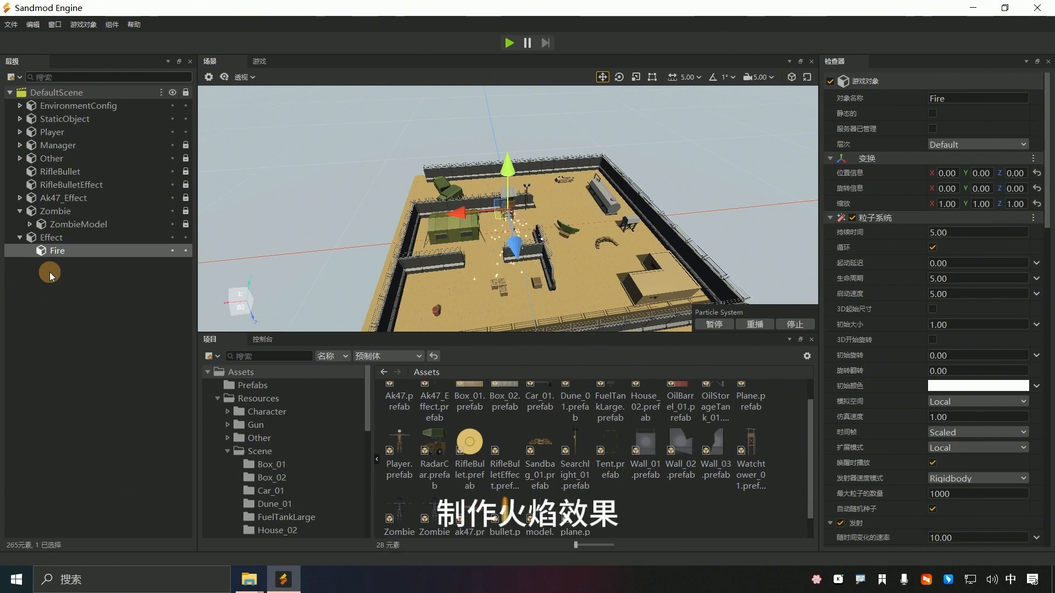
Set the Fire object's X rotation to -90
{"action": "type", "text": "f"}
{"action": "key", "text": "shift"}
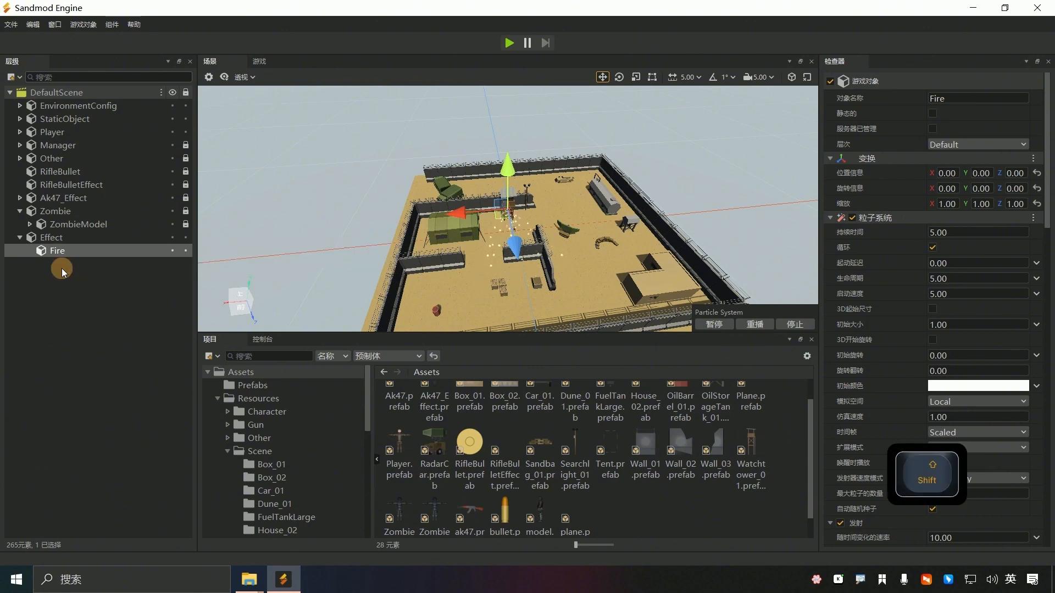
{"action": "scroll", "coordinate": [443, 197], "scroll_direction": "down", "scroll_amount": 3}
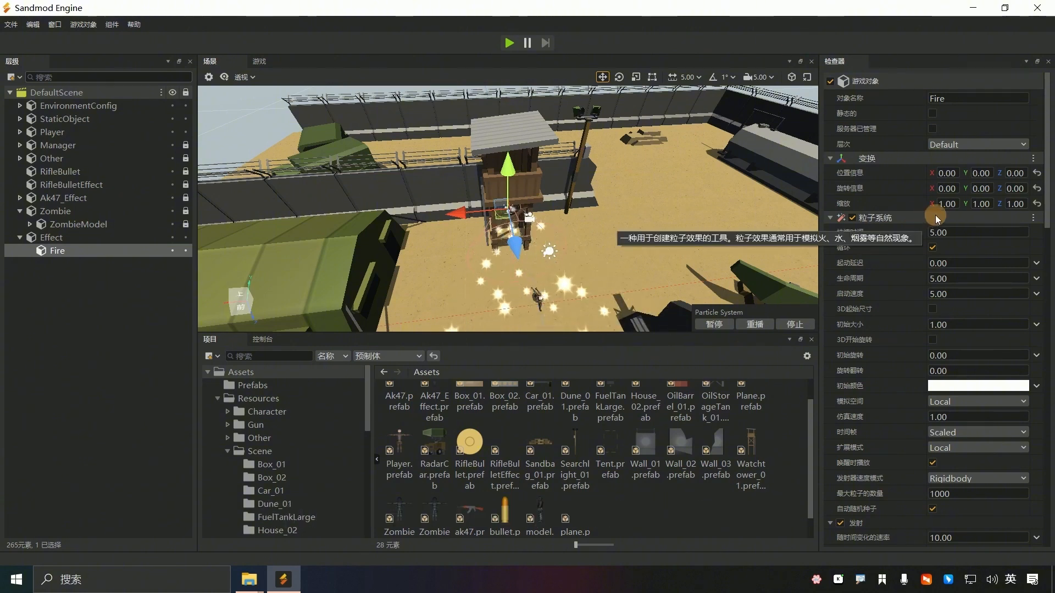
{"action": "left_click", "coordinate": [947, 188]}
{"action": "type", "text": "-90"}
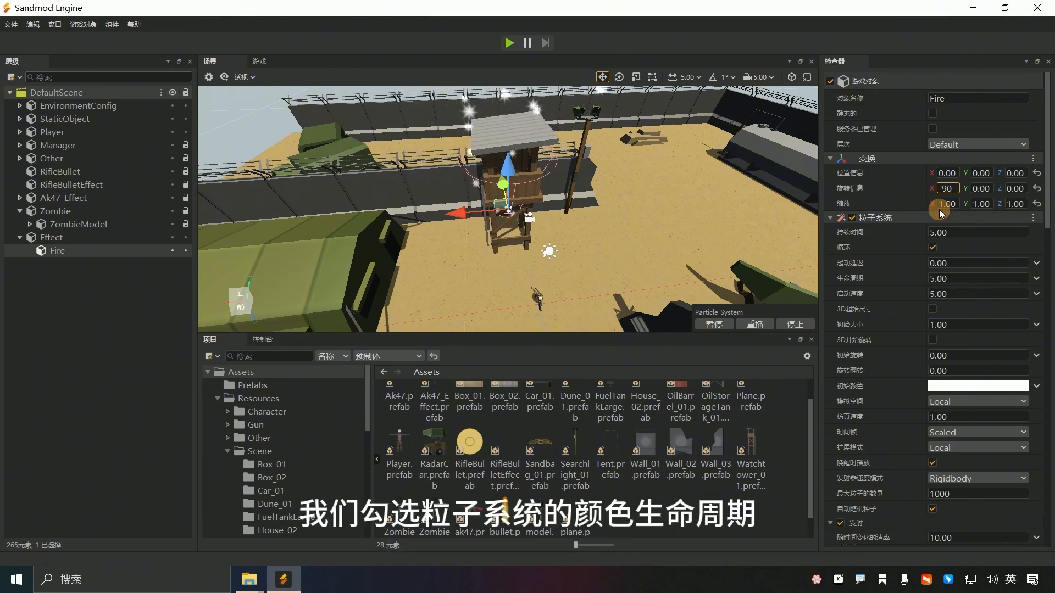
Enable color over lifetime (颜色生命周期) for the Fire particle system and set its color mode to gradient (渐变)
{"action": "scroll", "coordinate": [871, 364], "scroll_direction": "down", "scroll_amount": 10}
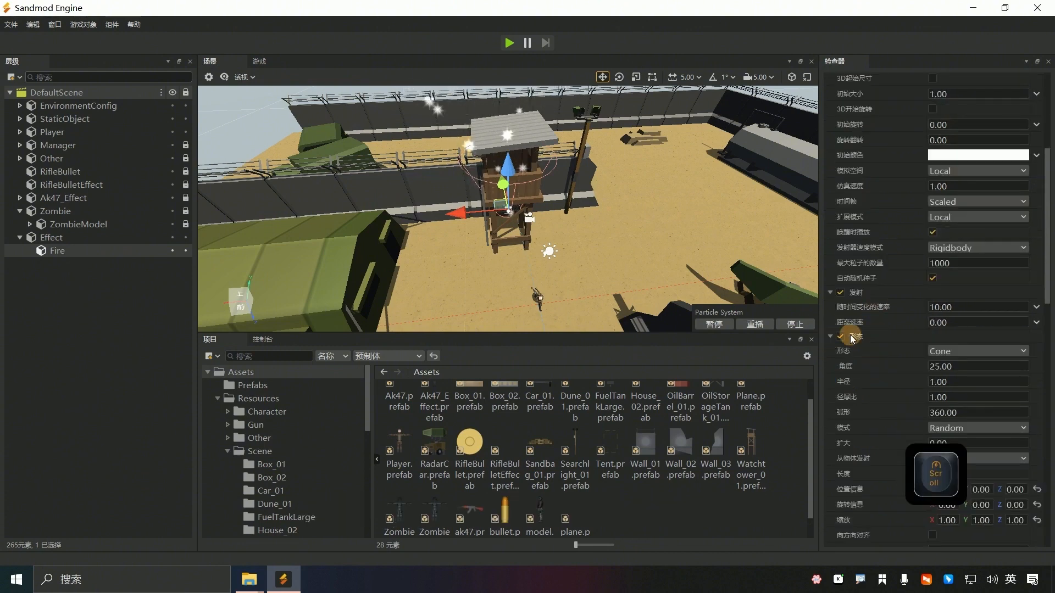
{"action": "scroll", "coordinate": [865, 283], "scroll_direction": "down", "scroll_amount": 3}
{"action": "left_click", "coordinate": [840, 316]}
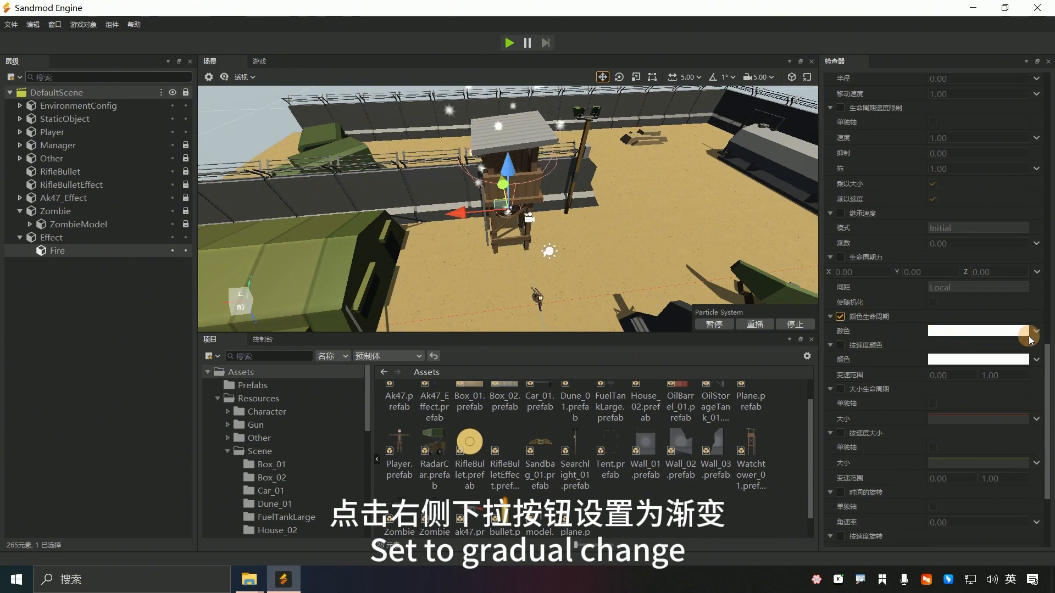
{"action": "left_click", "coordinate": [1036, 333]}
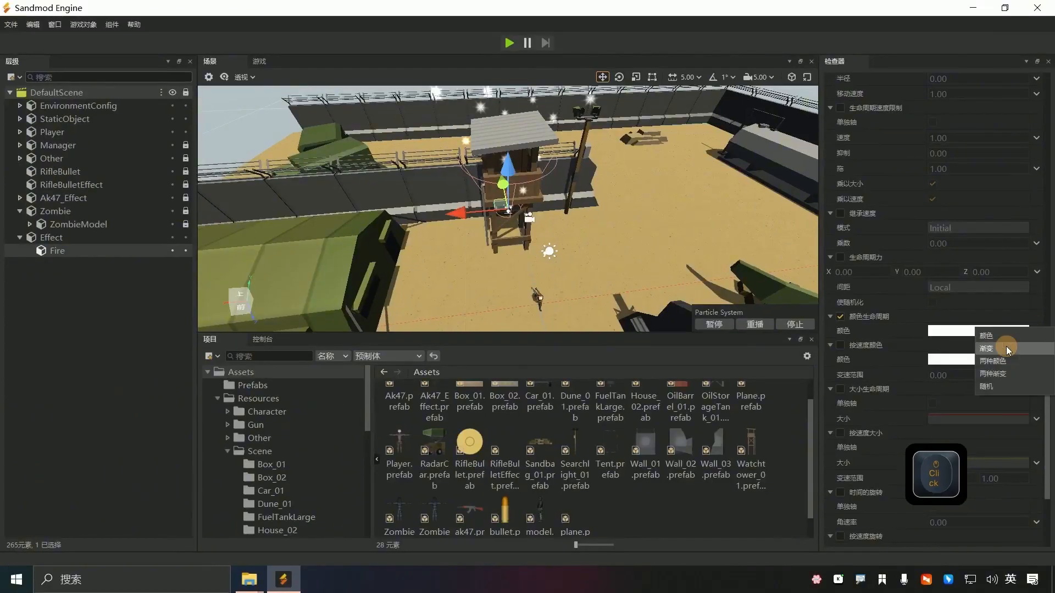
{"action": "left_click", "coordinate": [998, 353]}
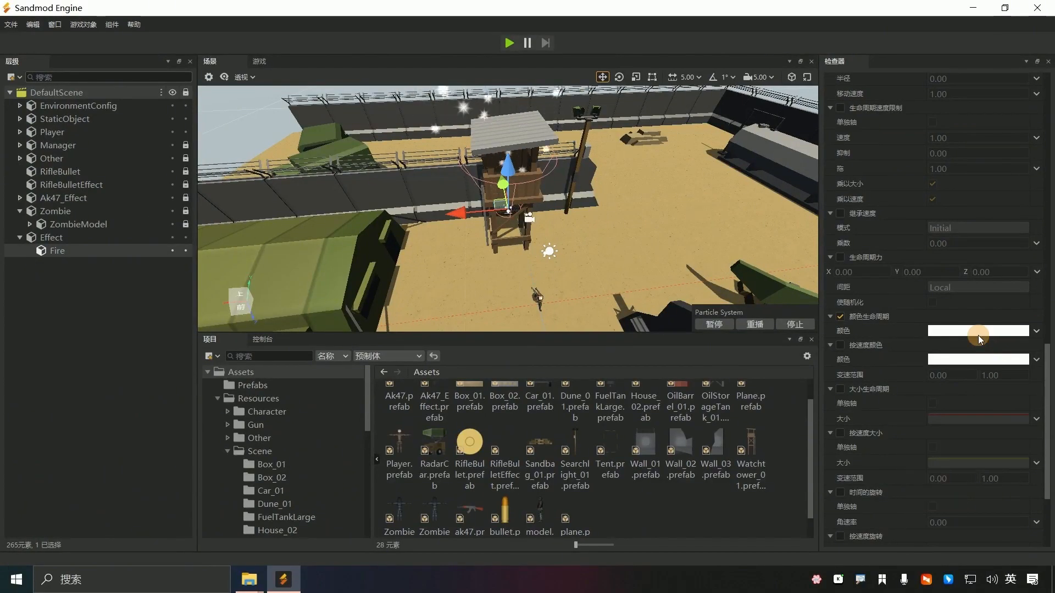
Set the start color of the color-over-lifetime gradient to red
{"action": "left_click", "coordinate": [974, 335]}
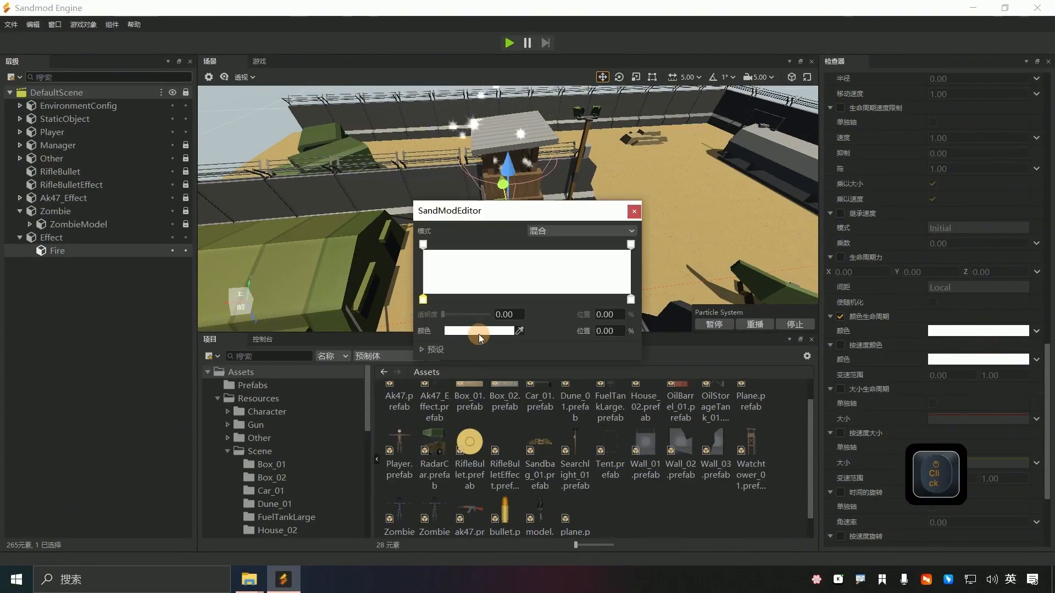
{"action": "left_click", "coordinate": [479, 331]}
{"action": "left_click", "coordinate": [577, 420]}
{"action": "left_click", "coordinate": [611, 357]}
Set the gradient's end color to yellow and its end transparency (透明度) to 203, and close the gradient editor
{"action": "left_click", "coordinate": [631, 299]}
{"action": "left_click", "coordinate": [495, 330]}
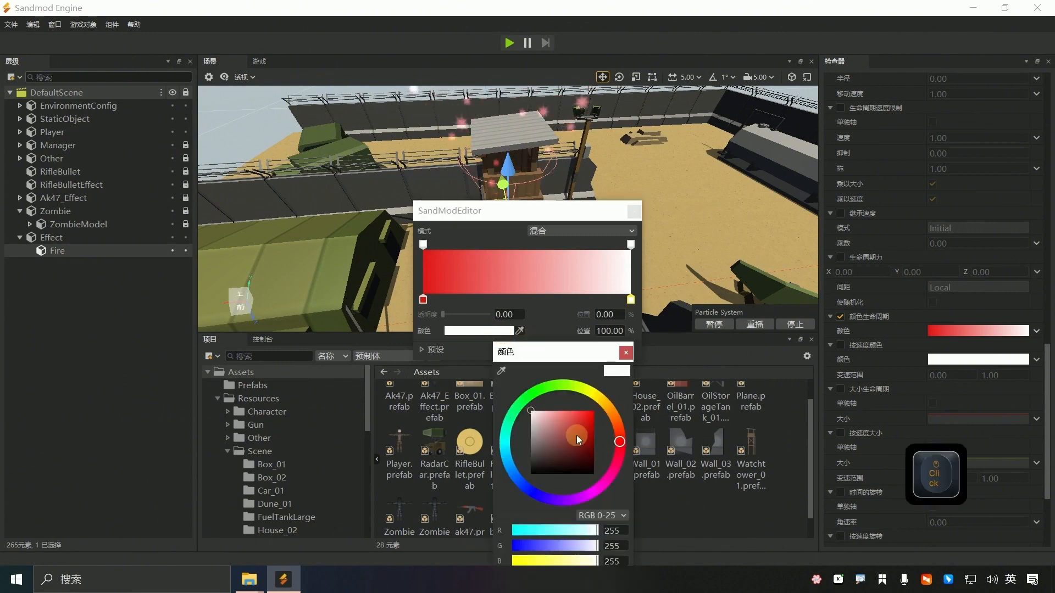
{"action": "left_click", "coordinate": [589, 416]}
{"action": "left_click", "coordinate": [558, 322]}
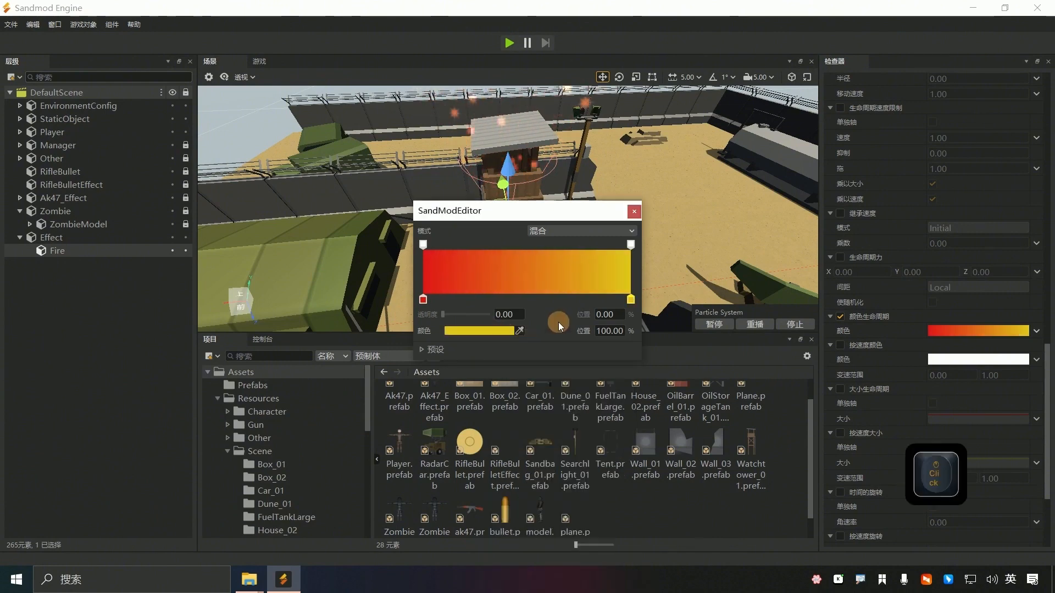
{"action": "left_click_drag", "start_coordinate": [479, 322], "coordinate": [471, 318]}
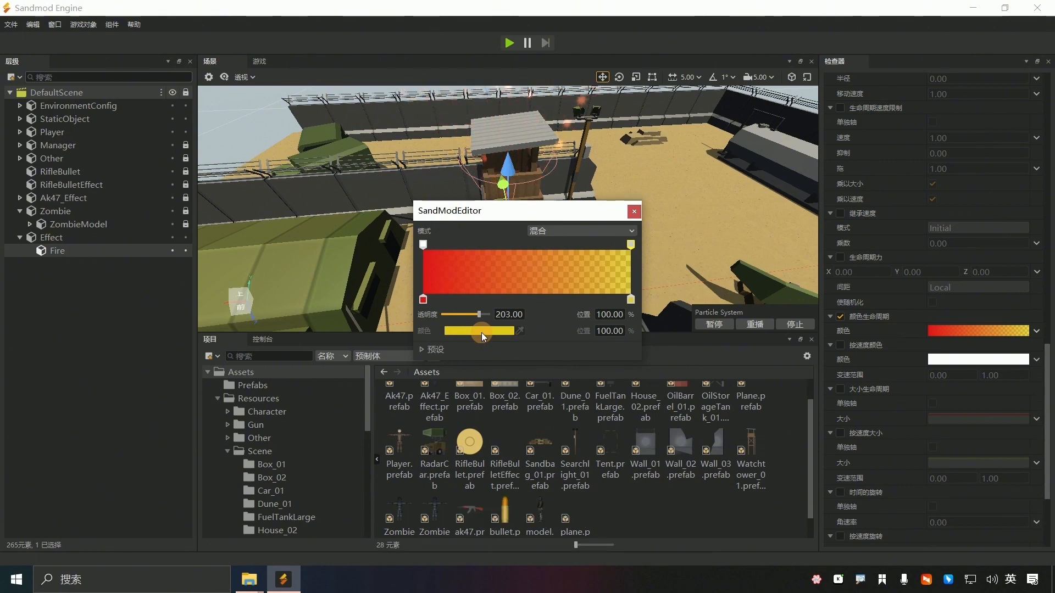
{"action": "left_click", "coordinate": [634, 210]}
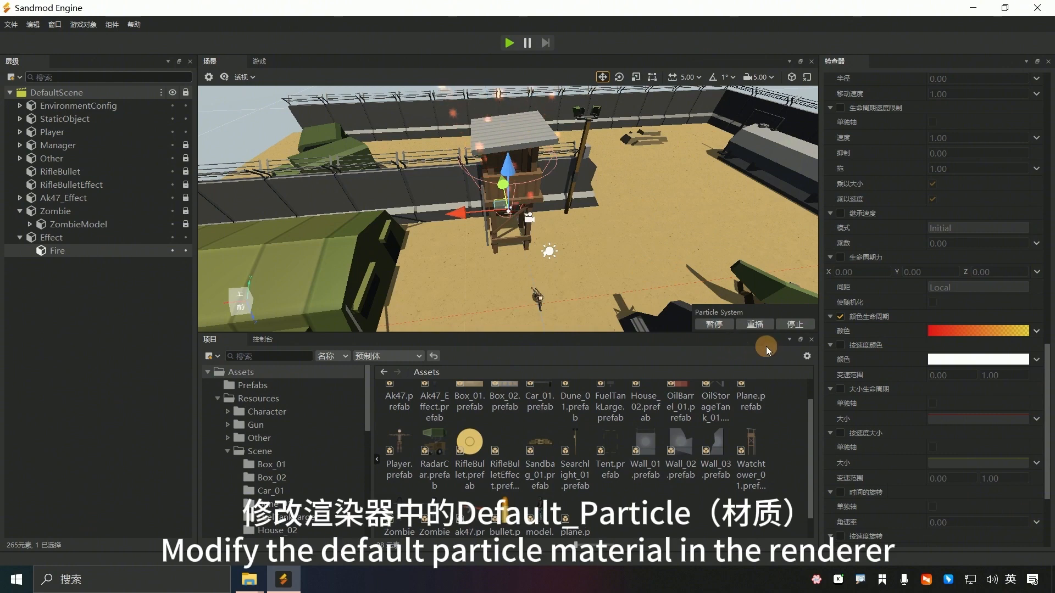
Assign the line texture to the _MainTex property of the Default_Particle material used by the Fire renderer
{"action": "scroll", "coordinate": [869, 391], "scroll_direction": "down", "scroll_amount": 5}
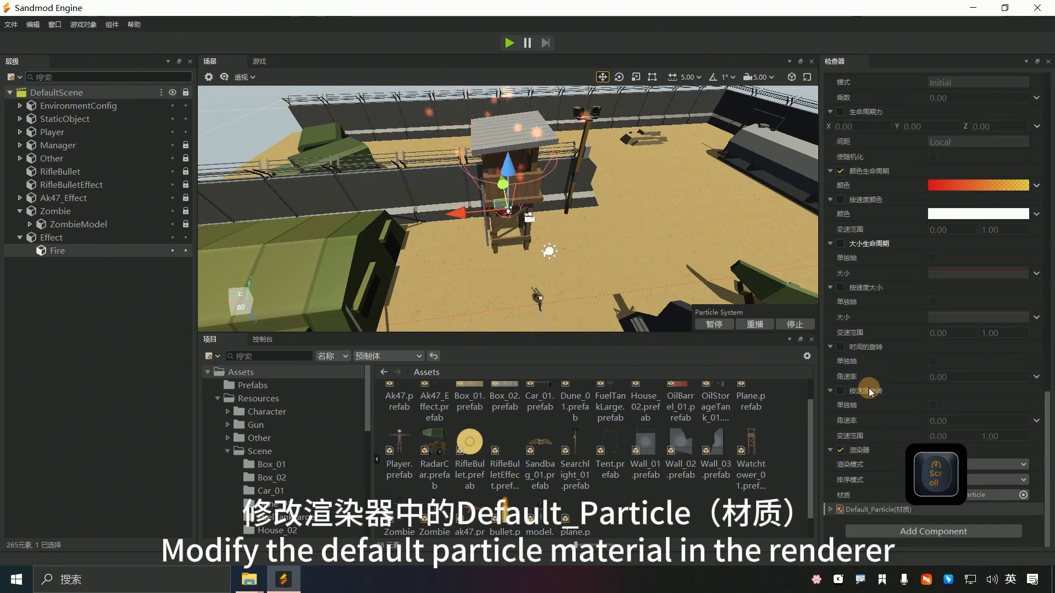
{"action": "left_click", "coordinate": [830, 450]}
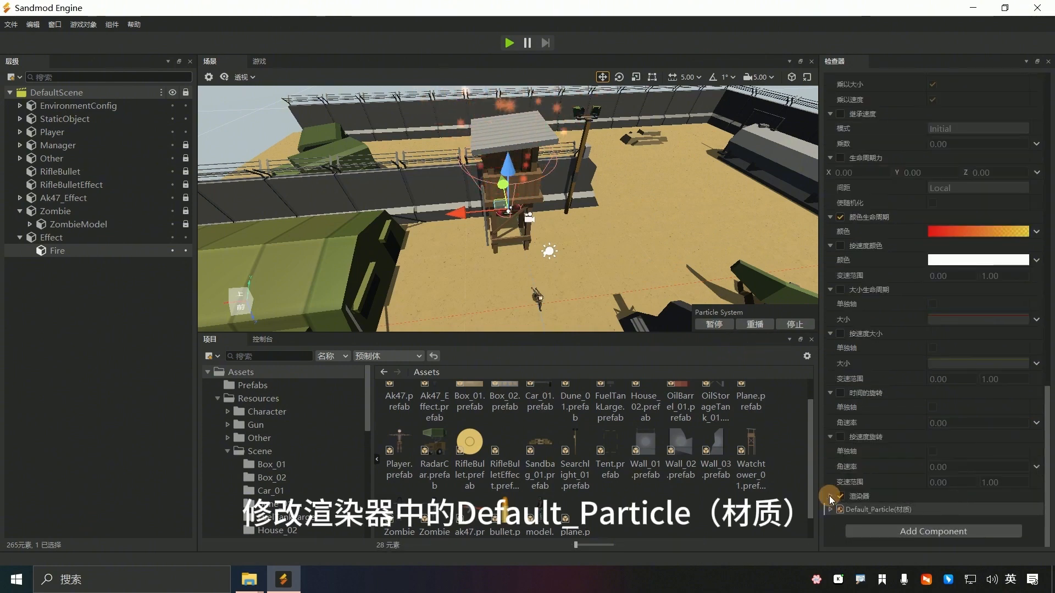
{"action": "left_click", "coordinate": [830, 496]}
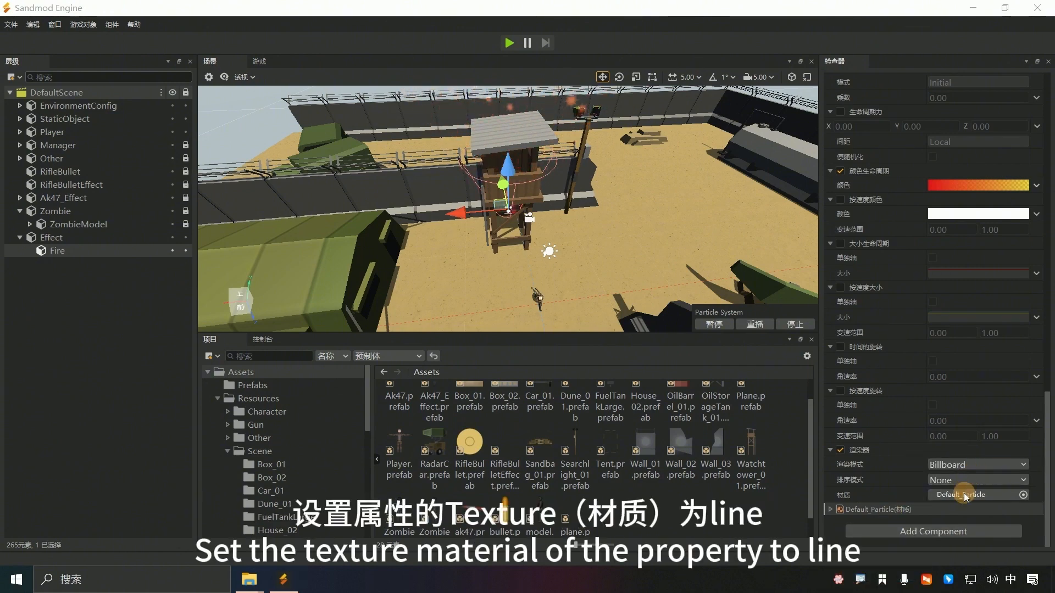
{"action": "left_click", "coordinate": [1009, 495]}
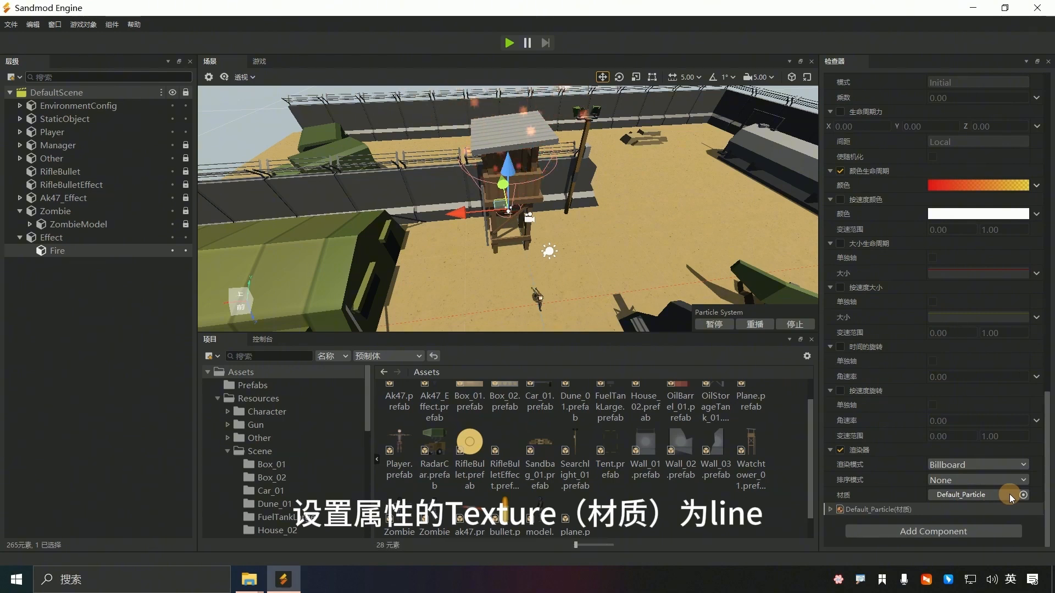
{"action": "left_click", "coordinate": [902, 509]}
{"action": "scroll", "coordinate": [991, 373], "scroll_direction": "down", "scroll_amount": 3}
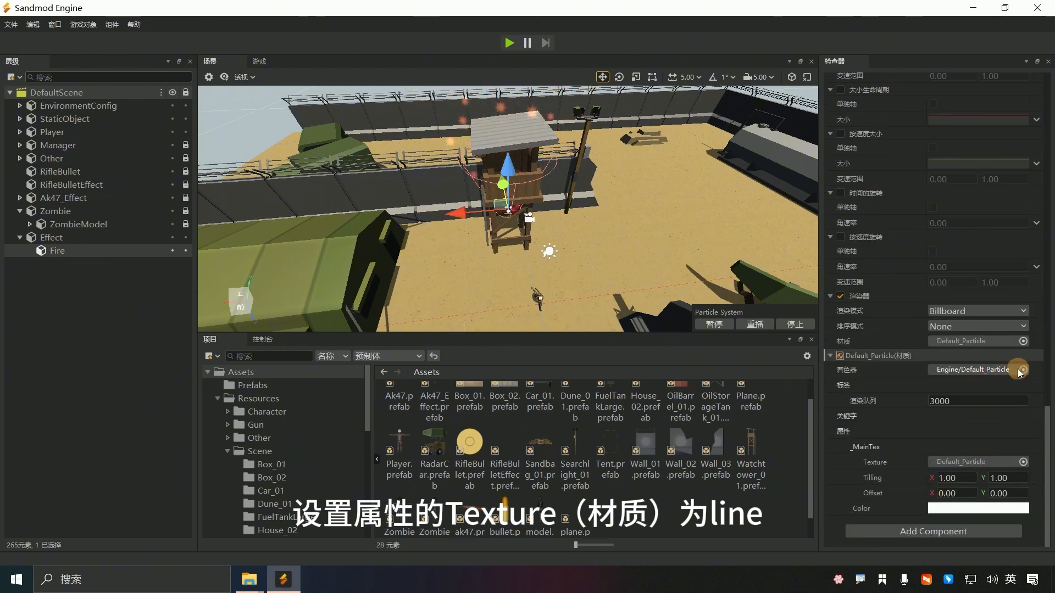
{"action": "left_click", "coordinate": [1020, 462]}
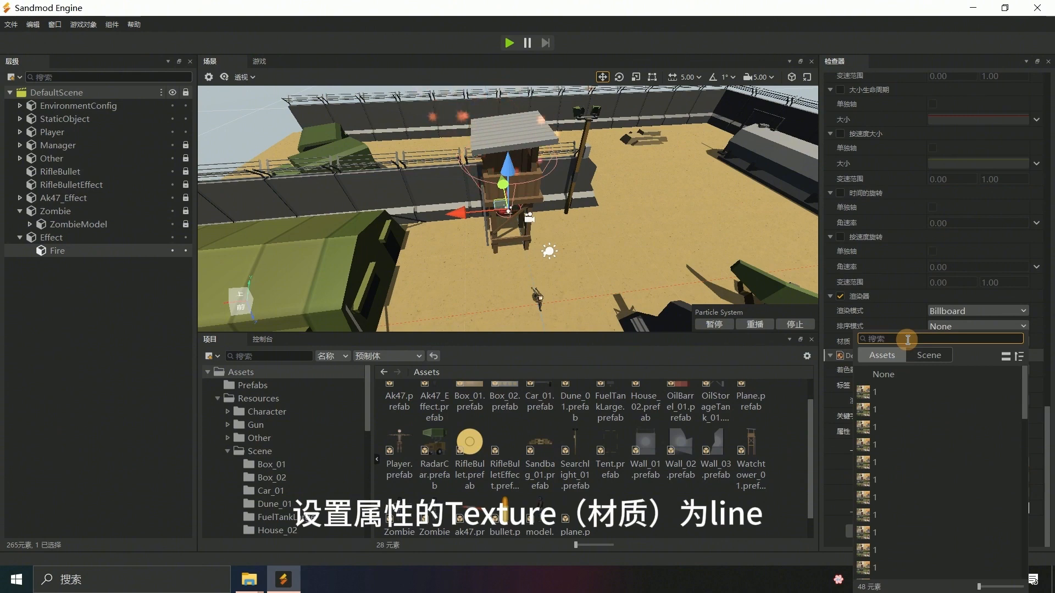
{"action": "type", "text": "line"}
{"action": "double_click", "coordinate": [889, 374]}
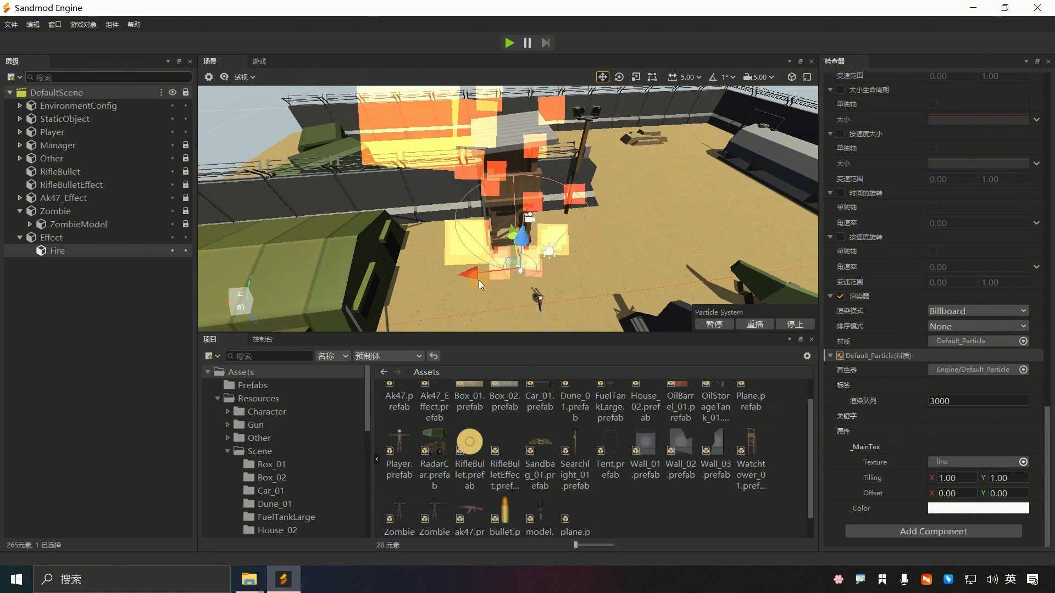
Preview the Fire particle emission in the scene by pausing, resuming, replaying and stopping its playback
{"action": "scroll", "coordinate": [572, 262], "scroll_direction": "down", "scroll_amount": 5}
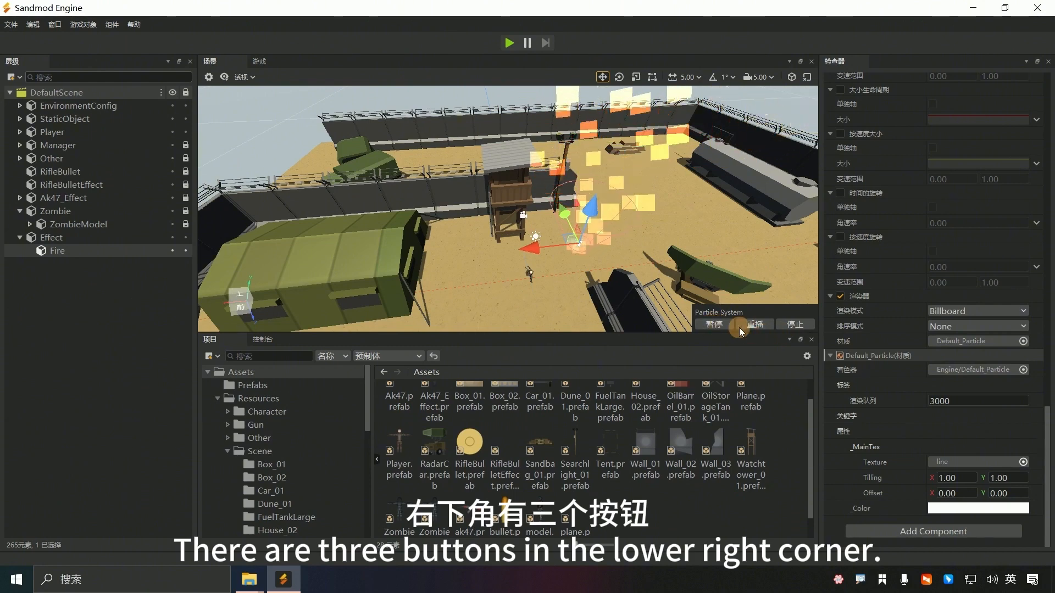
{"action": "left_click", "coordinate": [718, 326]}
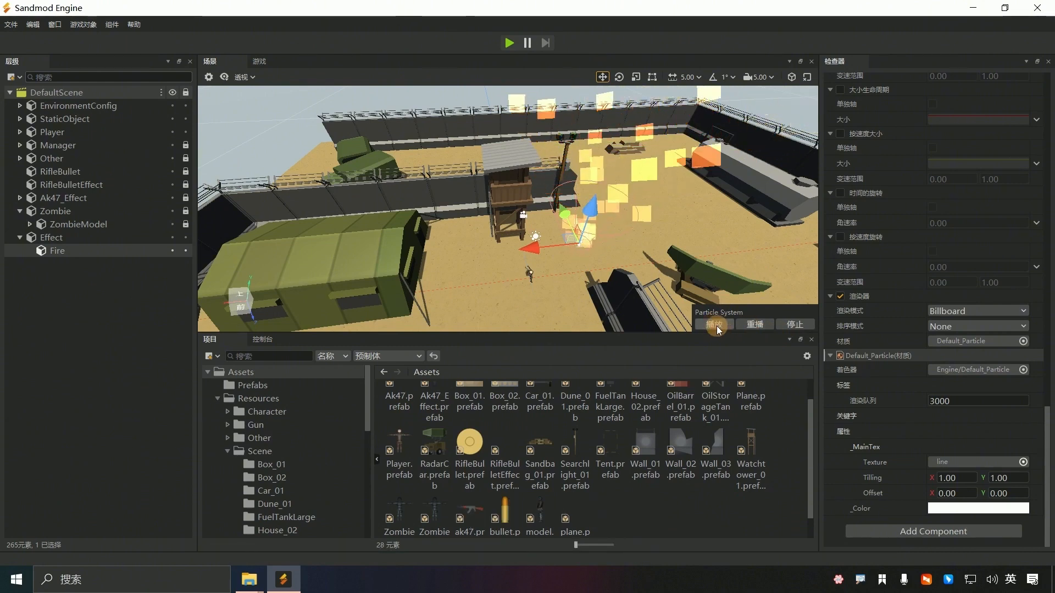
{"action": "left_click", "coordinate": [715, 325]}
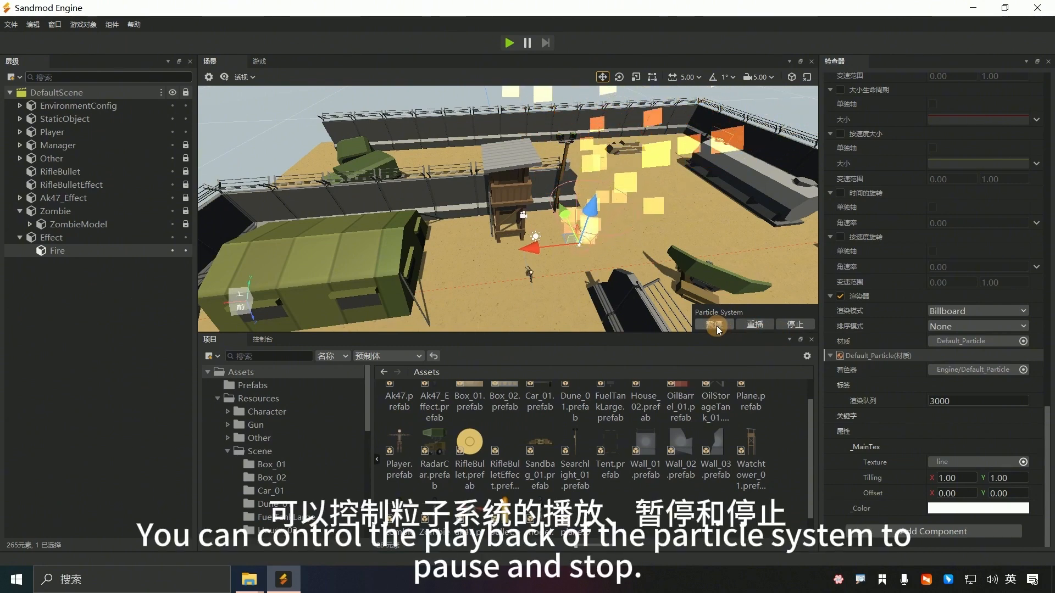
{"action": "left_click", "coordinate": [750, 325]}
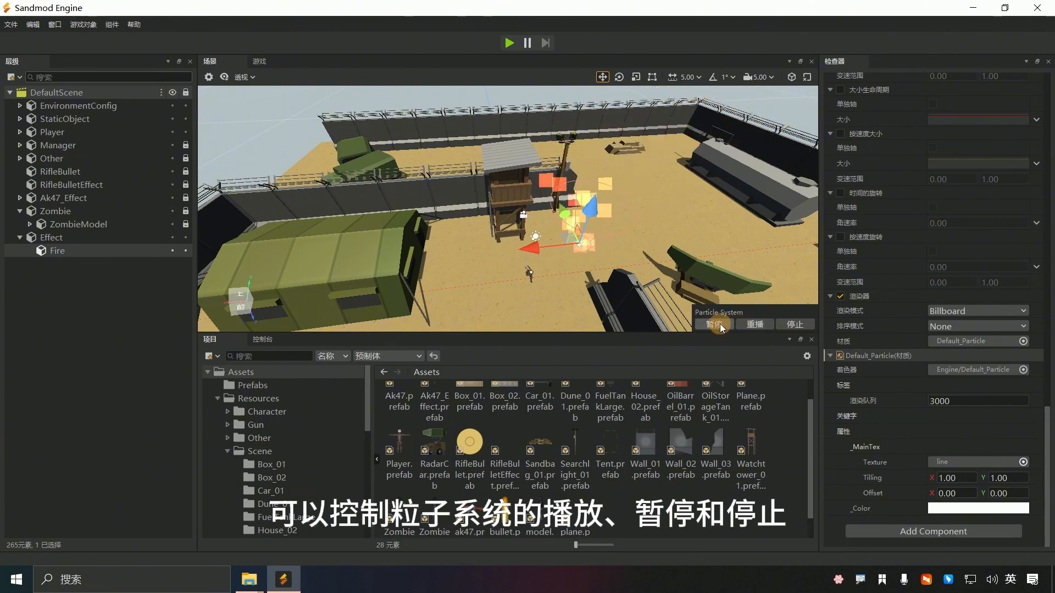
{"action": "left_click", "coordinate": [716, 324]}
{"action": "left_click", "coordinate": [791, 325]}
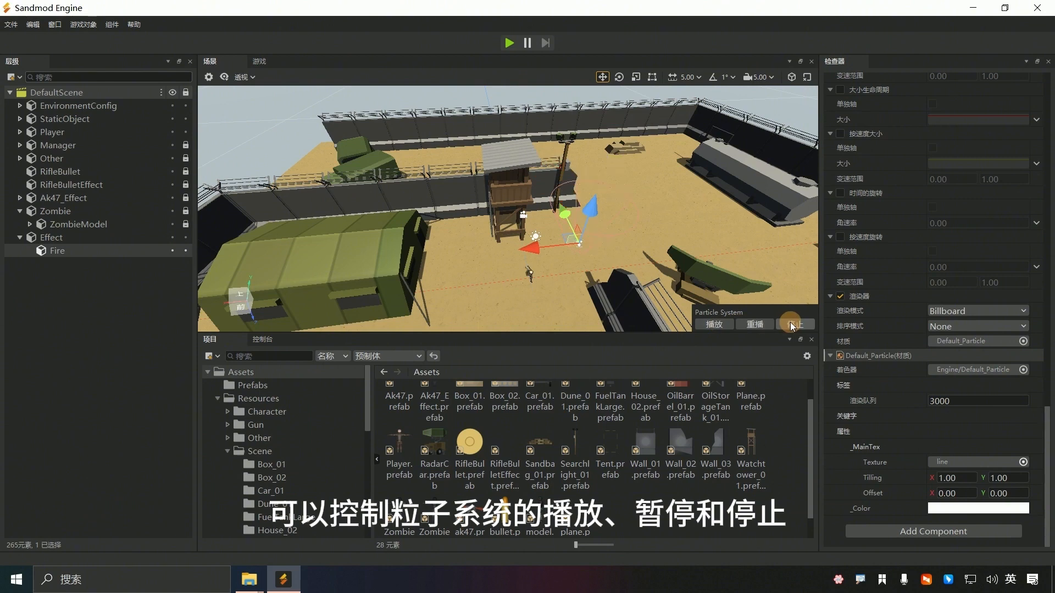
{"action": "left_click", "coordinate": [704, 325]}
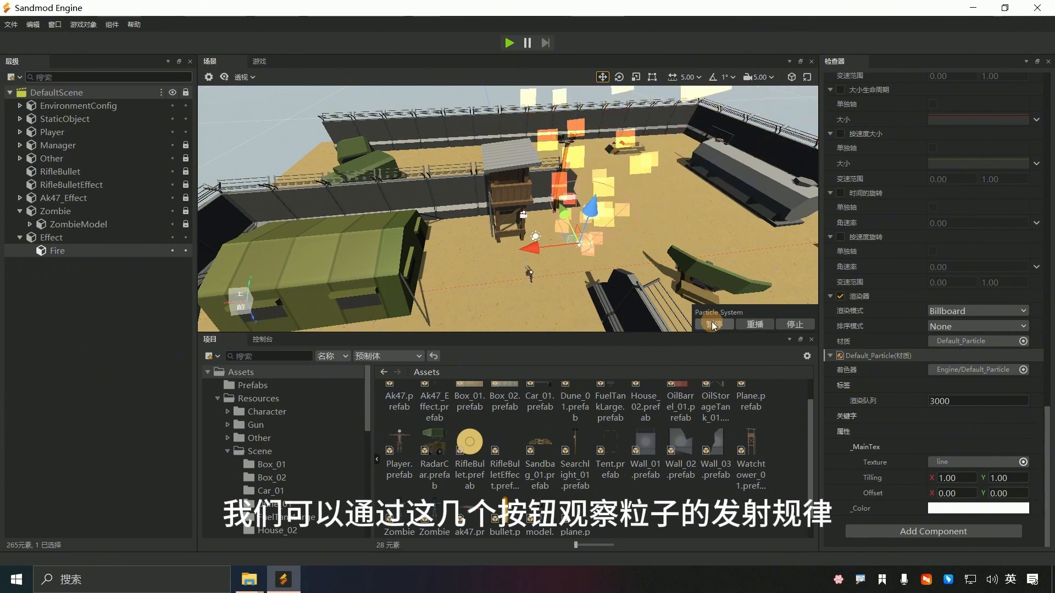
{"action": "left_click", "coordinate": [715, 326]}
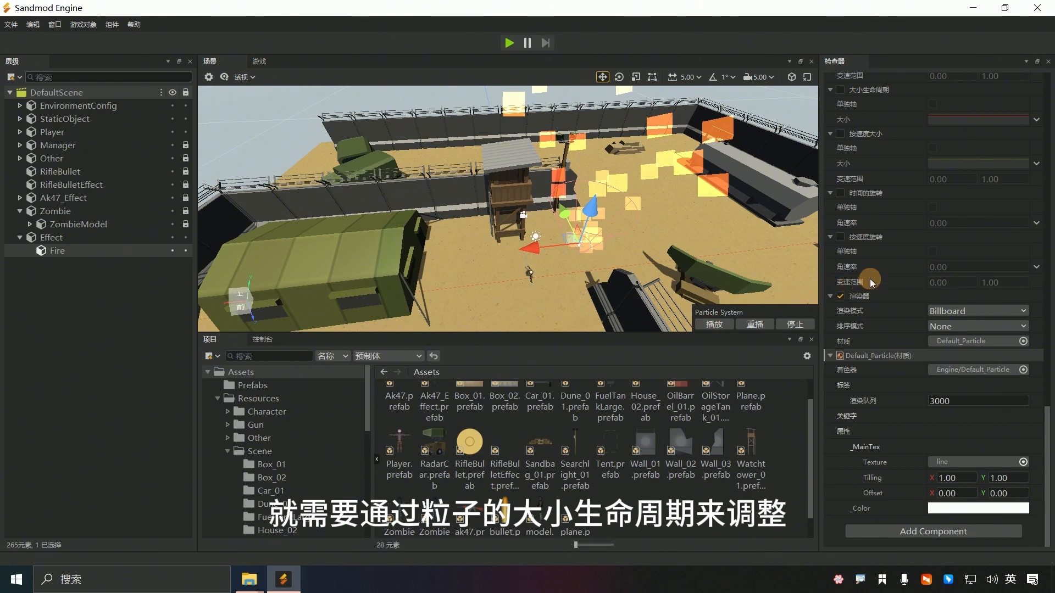
Enable size over lifetime (大小生命周期) for the Fire particle system
{"action": "scroll", "coordinate": [869, 279], "scroll_direction": "up", "scroll_amount": 5}
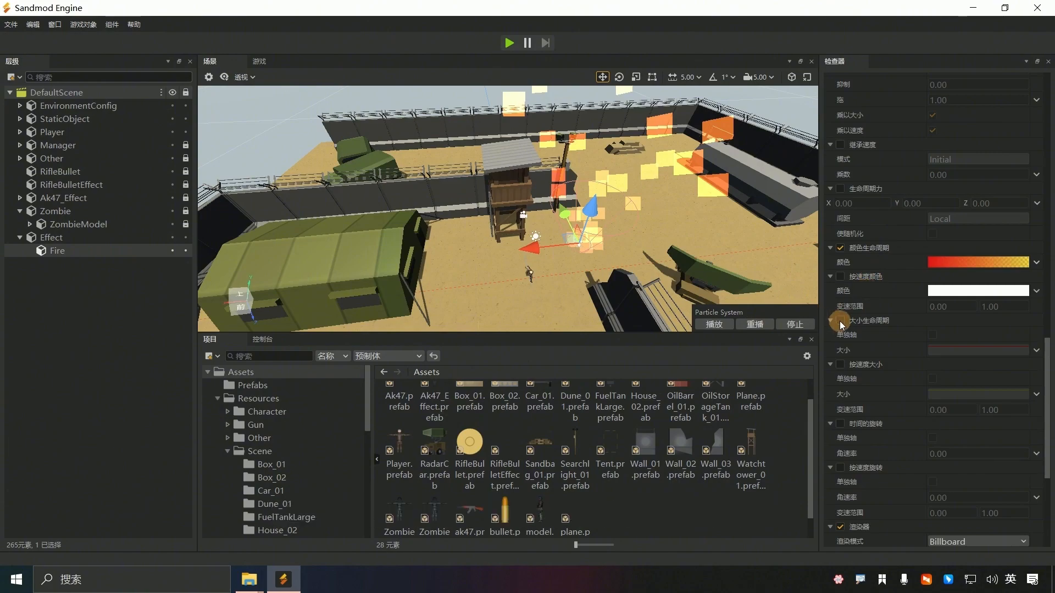
{"action": "left_click", "coordinate": [840, 320]}
{"action": "left_click", "coordinate": [840, 321]}
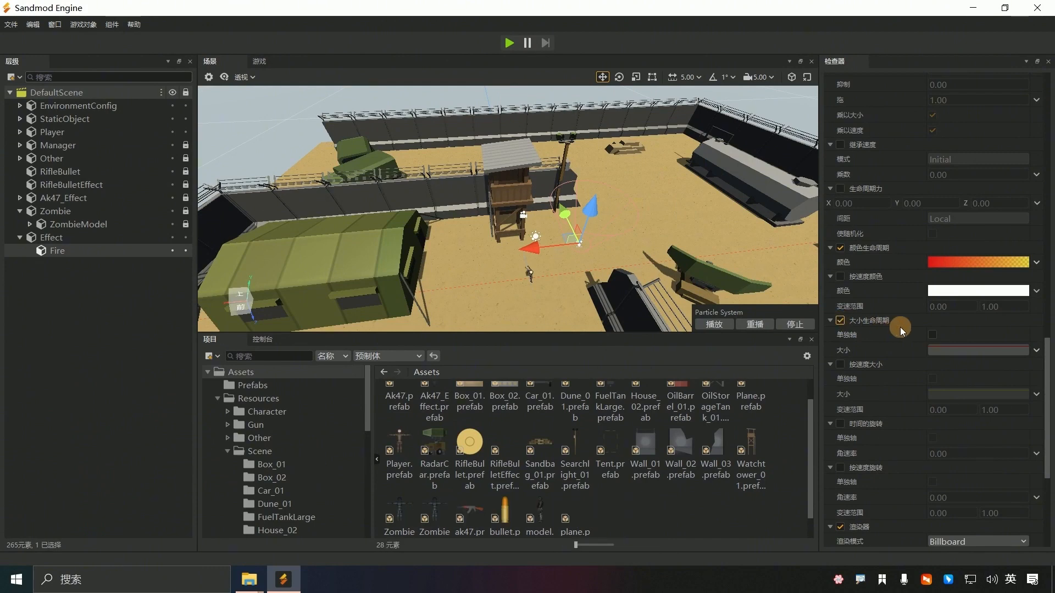
Shape the Fire size-over-lifetime curve to fall from 1.0 to about -0.9 at lifetime 0.6, previewing the particles, and close the curve editor
{"action": "left_click", "coordinate": [966, 350]}
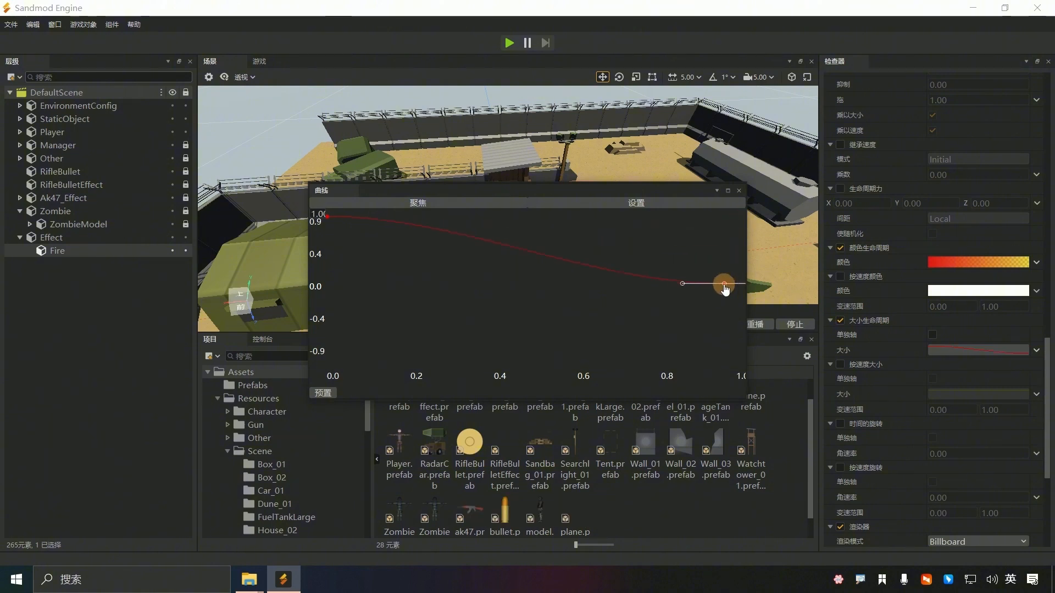
{"action": "left_click_drag", "start_coordinate": [685, 363], "coordinate": [680, 367]}
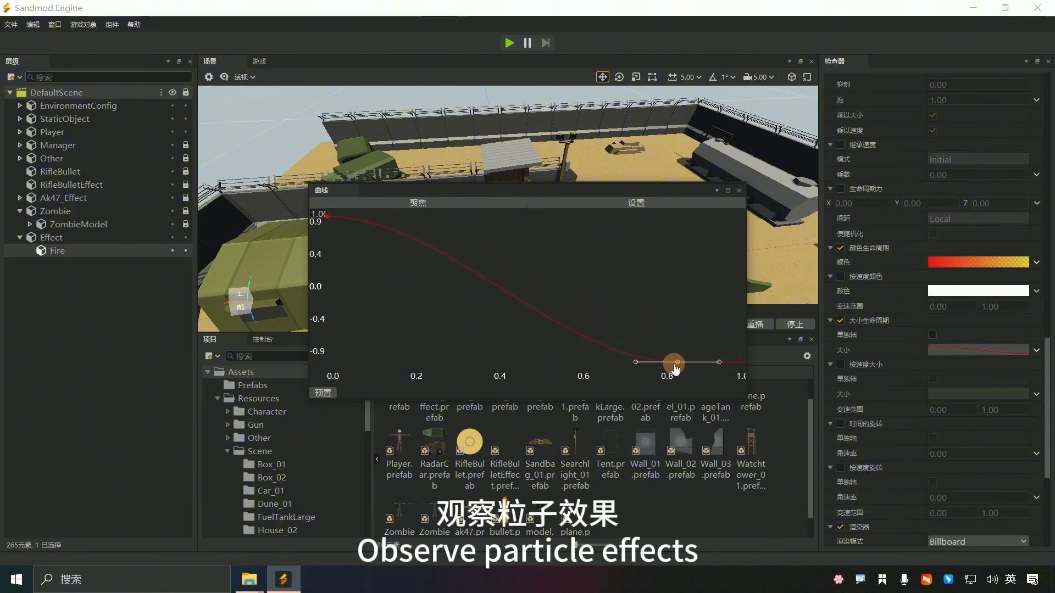
{"action": "left_click_drag", "start_coordinate": [593, 190], "coordinate": [391, 252]}
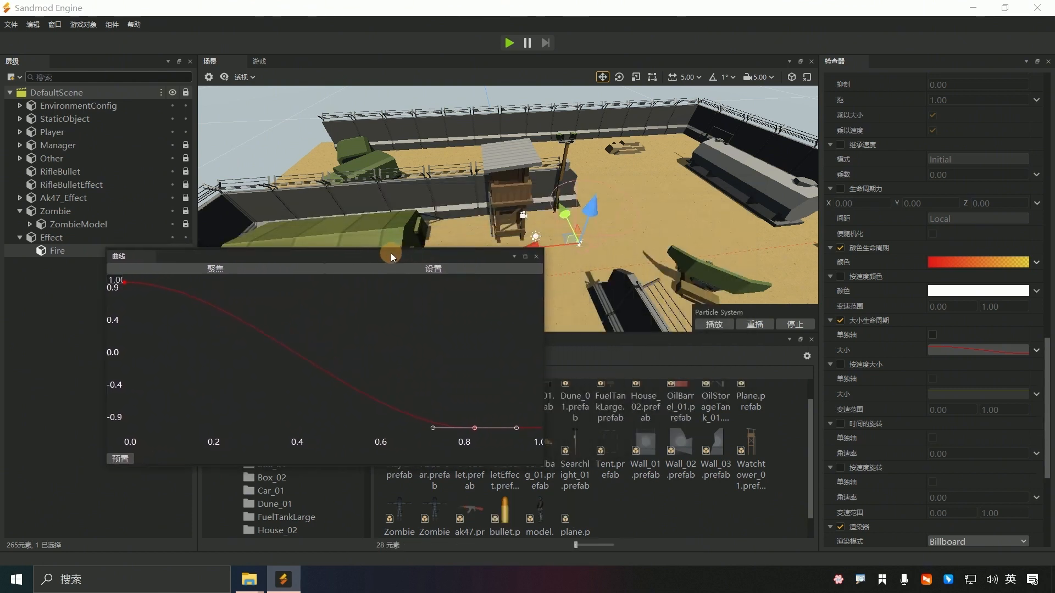
{"action": "left_click", "coordinate": [715, 325]}
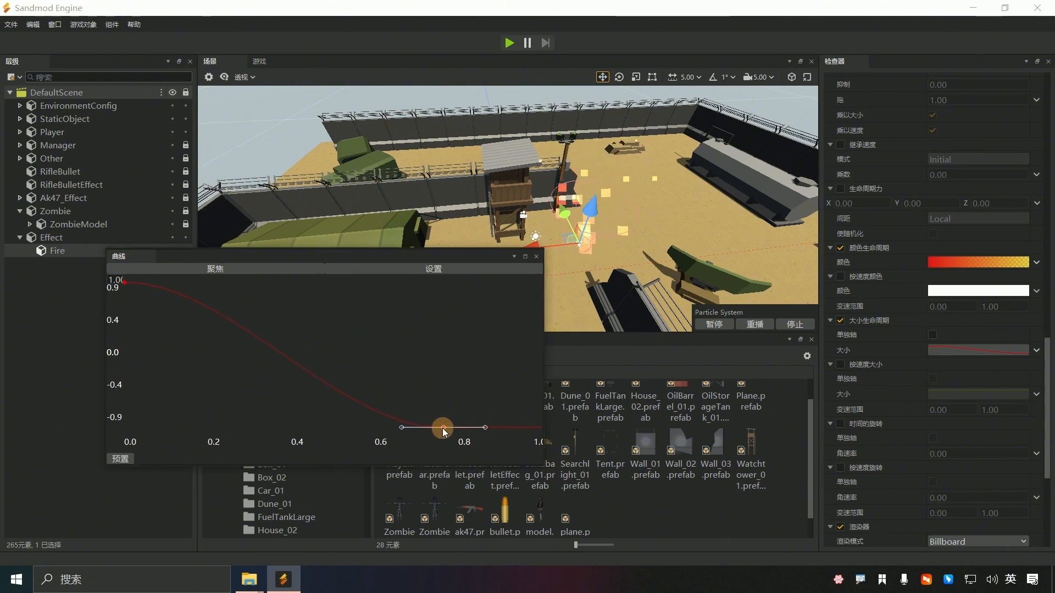
{"action": "left_click_drag", "start_coordinate": [473, 429], "coordinate": [384, 423]}
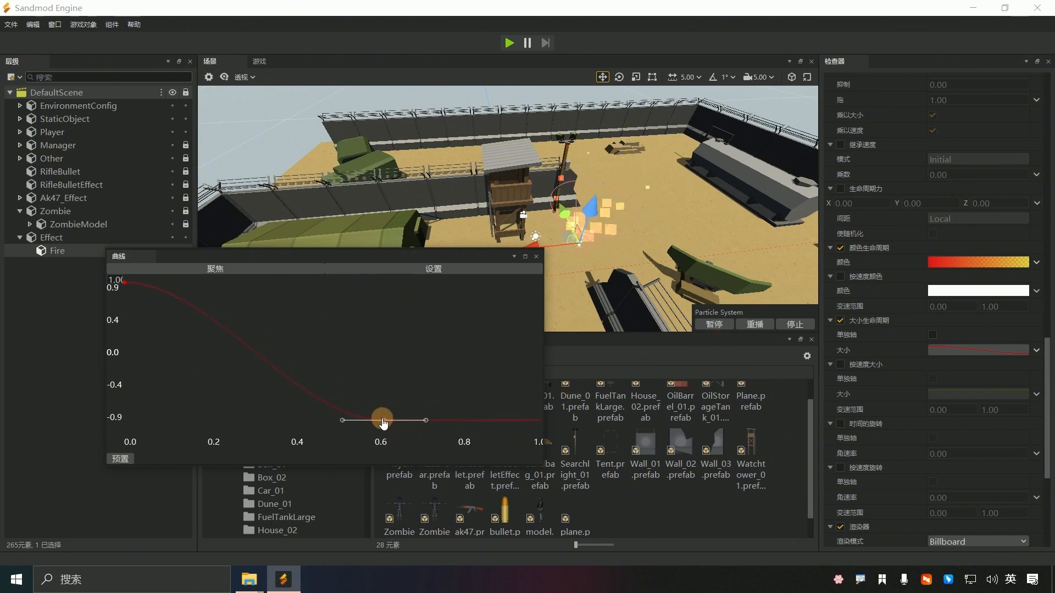
{"action": "left_click", "coordinate": [537, 256]}
Set the Fire emitter's cone angle (角度) to about 18.76, radius (半径) to 0.55 and radius thickness (径厚比) to 0.70
{"action": "scroll", "coordinate": [936, 220], "scroll_direction": "up", "scroll_amount": 10}
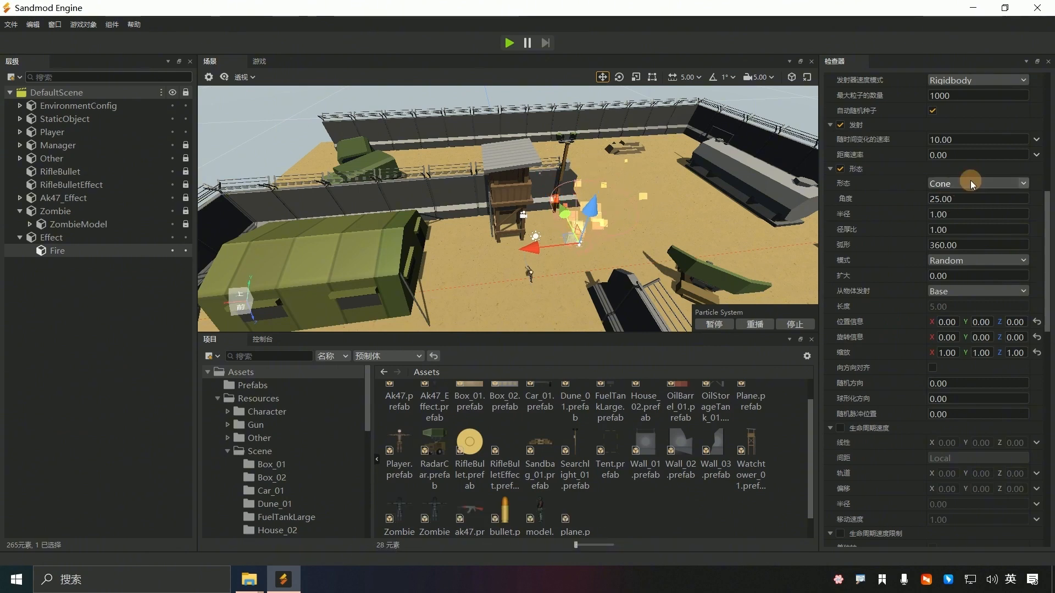
{"action": "left_click_drag", "start_coordinate": [957, 198], "coordinate": [860, 205]}
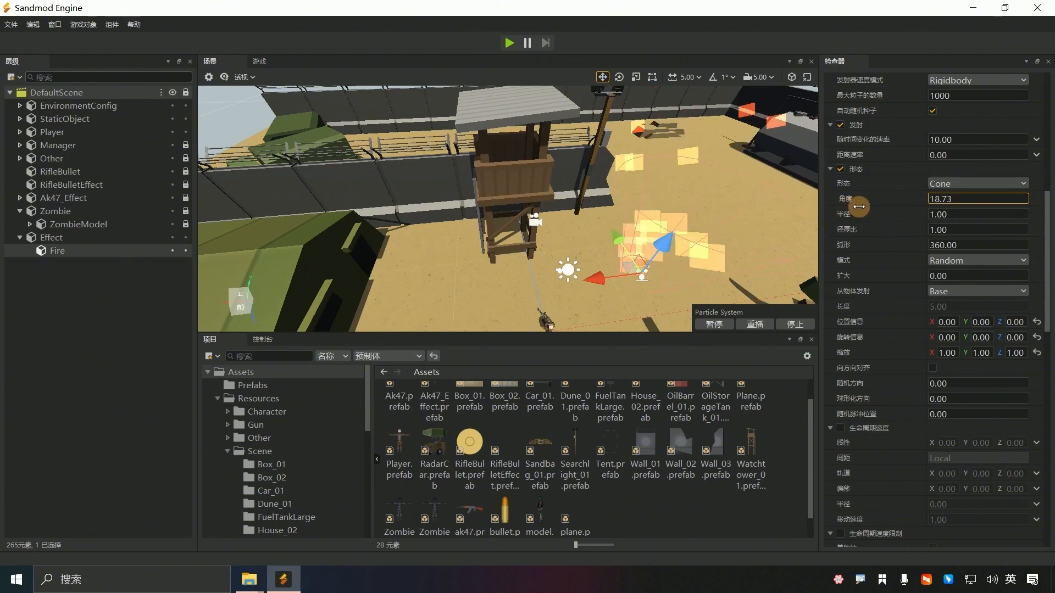
{"action": "left_click_drag", "start_coordinate": [928, 214], "coordinate": [939, 237]}
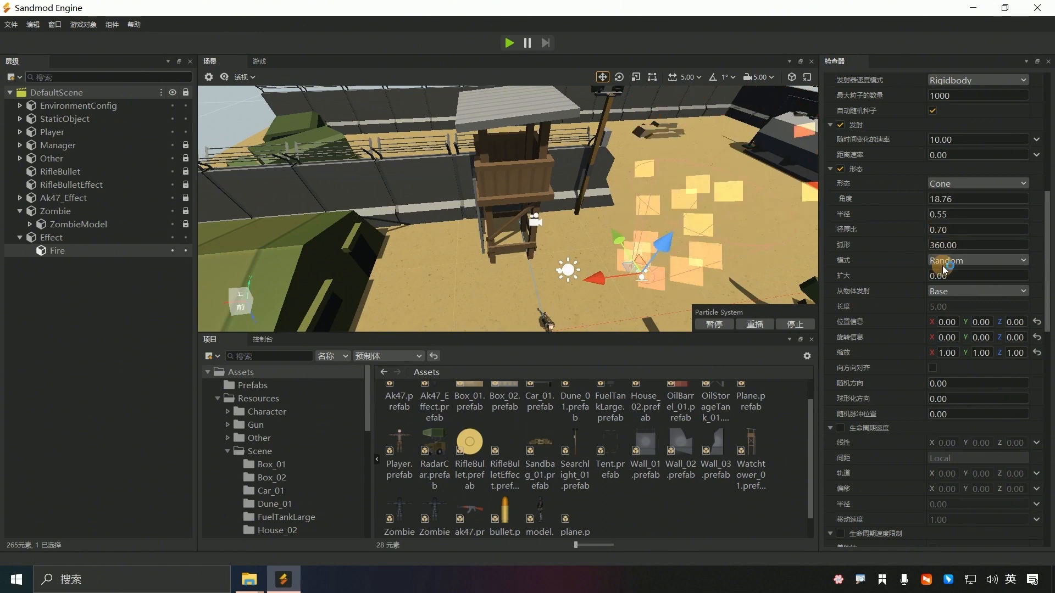
Set the Fire particle system's lifetime (生命周期) to 2.57, start speed (启动速度) to 5.60 and duration (持续时间) to 5.03
{"action": "scroll", "coordinate": [857, 187], "scroll_direction": "up", "scroll_amount": 8}
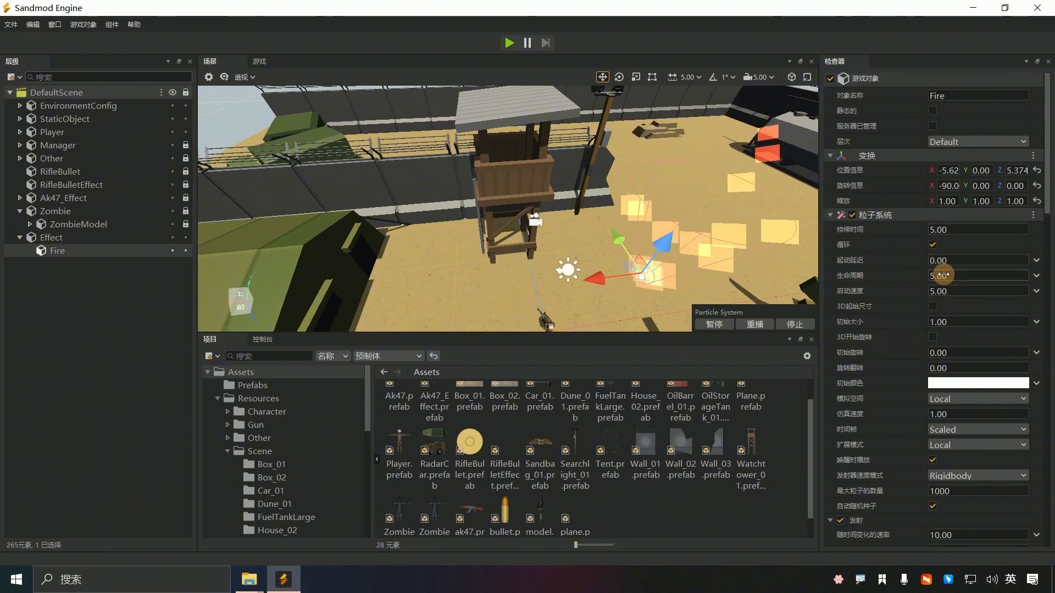
{"action": "left_click_drag", "start_coordinate": [940, 276], "coordinate": [944, 276]}
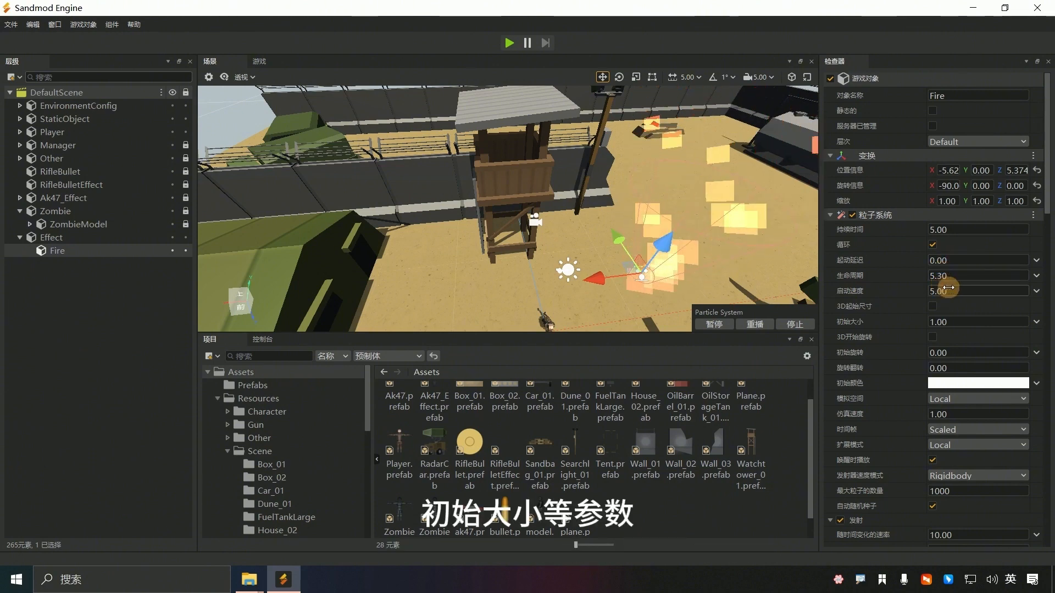
{"action": "left_click", "coordinate": [943, 289]}
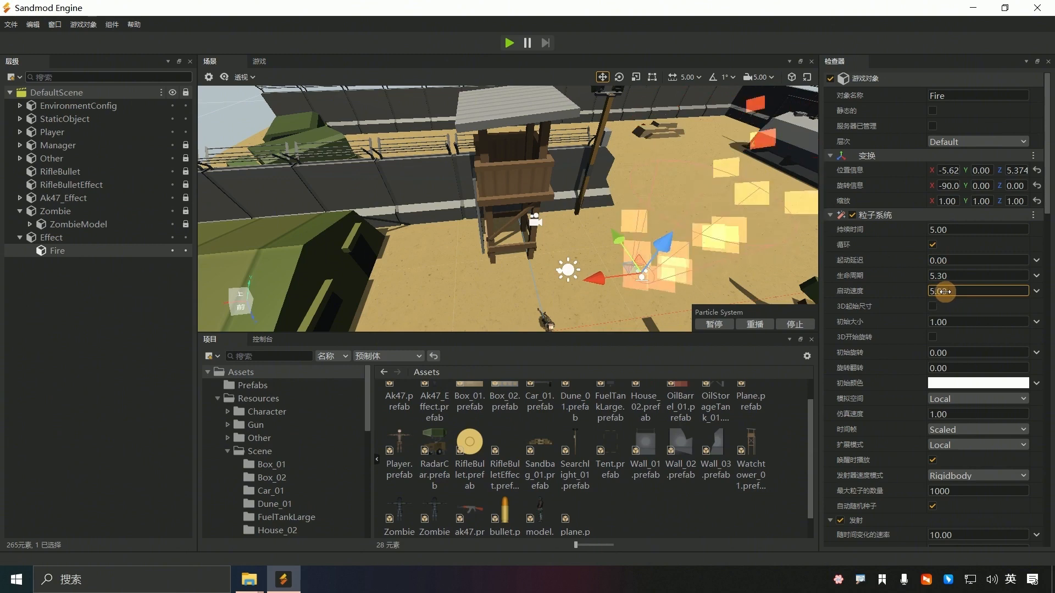
{"action": "mouse_move", "coordinate": [943, 276]}
{"action": "left_mouse_down"}
{"action": "mouse_move", "coordinate": [909, 276]}
{"action": "mouse_move", "coordinate": [936, 275]}
{"action": "mouse_move", "coordinate": [923, 278]}
{"action": "left_mouse_up"}
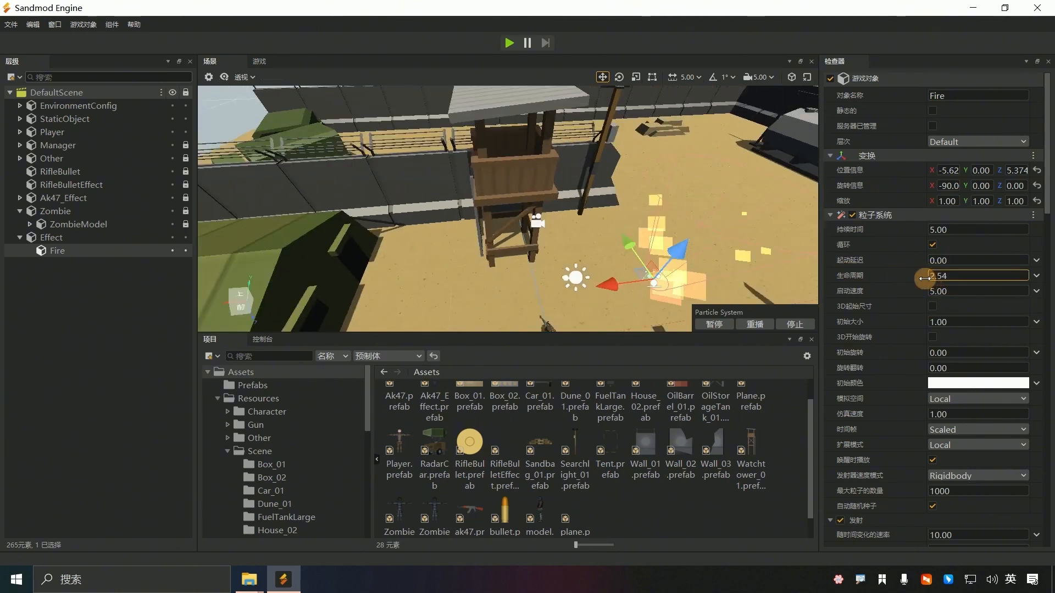
{"action": "left_click_drag", "start_coordinate": [675, 279], "coordinate": [676, 210], "text": "alt"}
{"action": "left_click_drag", "start_coordinate": [943, 275], "coordinate": [957, 280]}
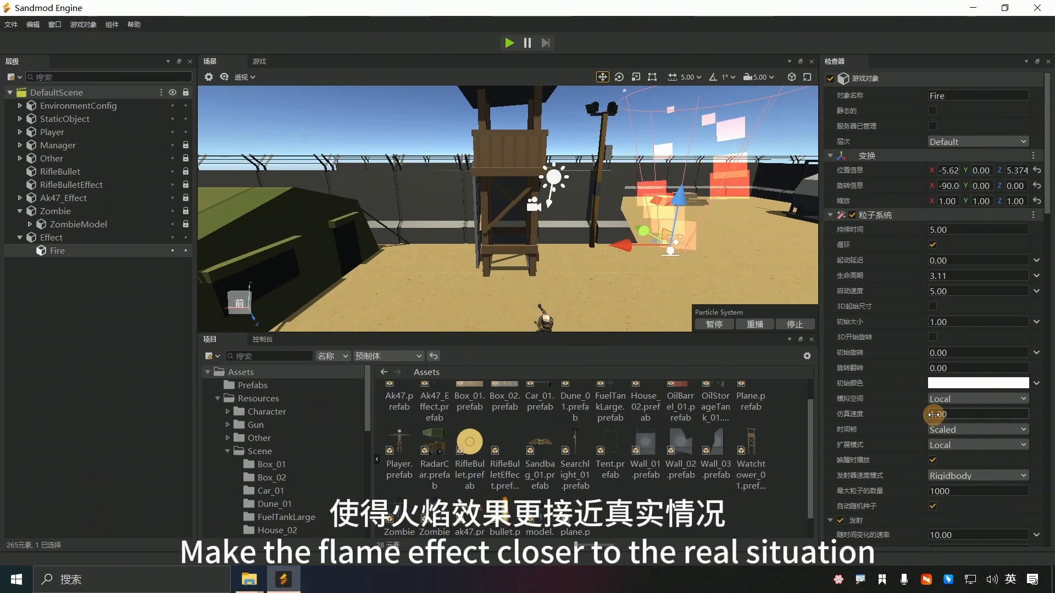
{"action": "left_click_drag", "start_coordinate": [941, 291], "coordinate": [935, 264]}
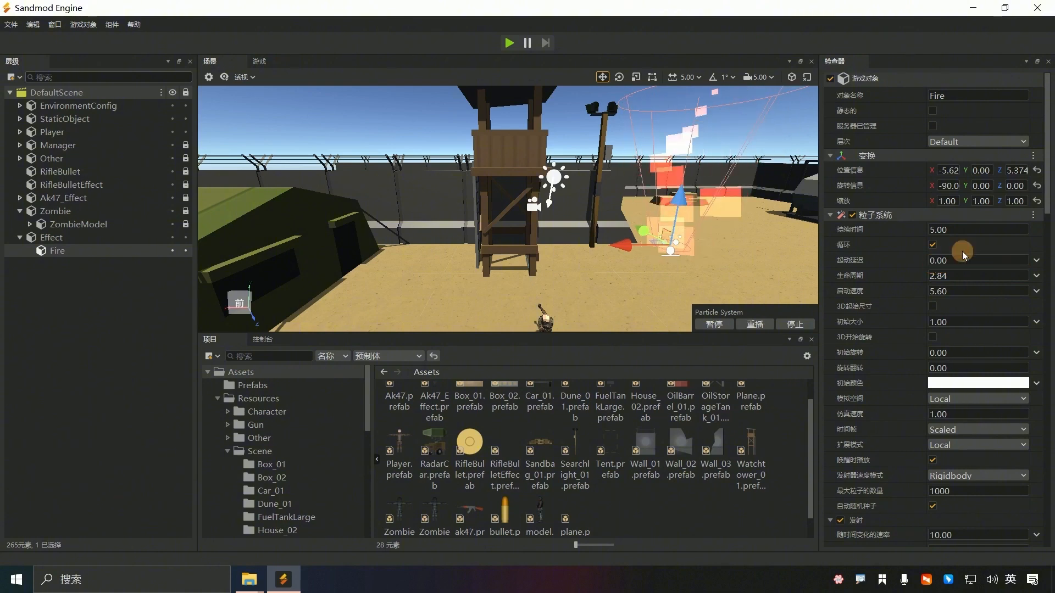
{"action": "mouse_move", "coordinate": [958, 230]}
{"action": "left_mouse_down"}
{"action": "mouse_move", "coordinate": [938, 229]}
{"action": "mouse_move", "coordinate": [953, 230]}
{"action": "left_mouse_up"}
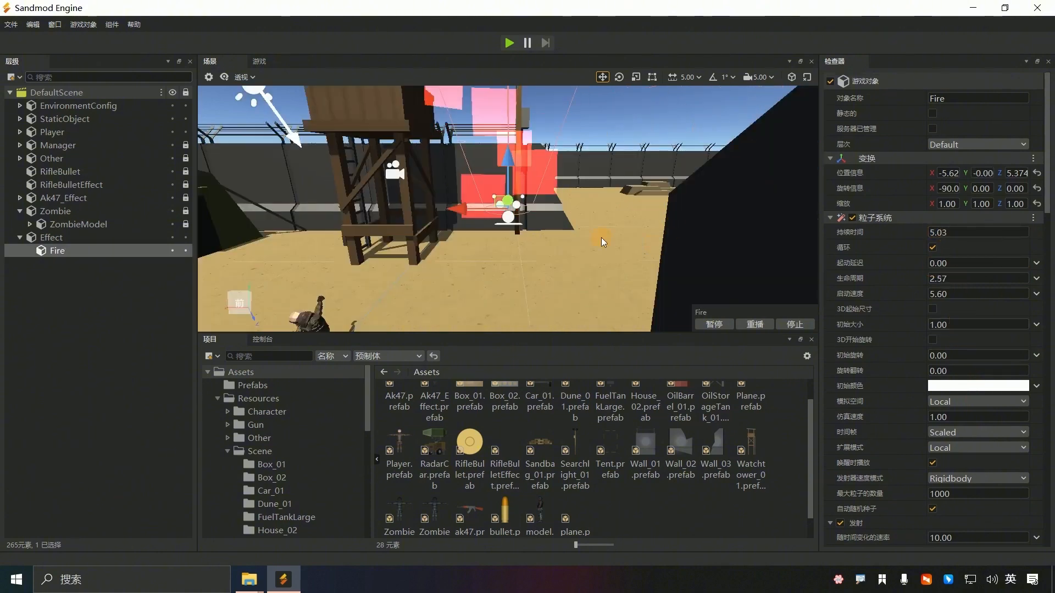
Set the Fire start speed (启动速度) to 5 and try to set its lifetime (生命周期) to 2
{"action": "scroll", "coordinate": [601, 238], "scroll_direction": "down", "scroll_amount": 4}
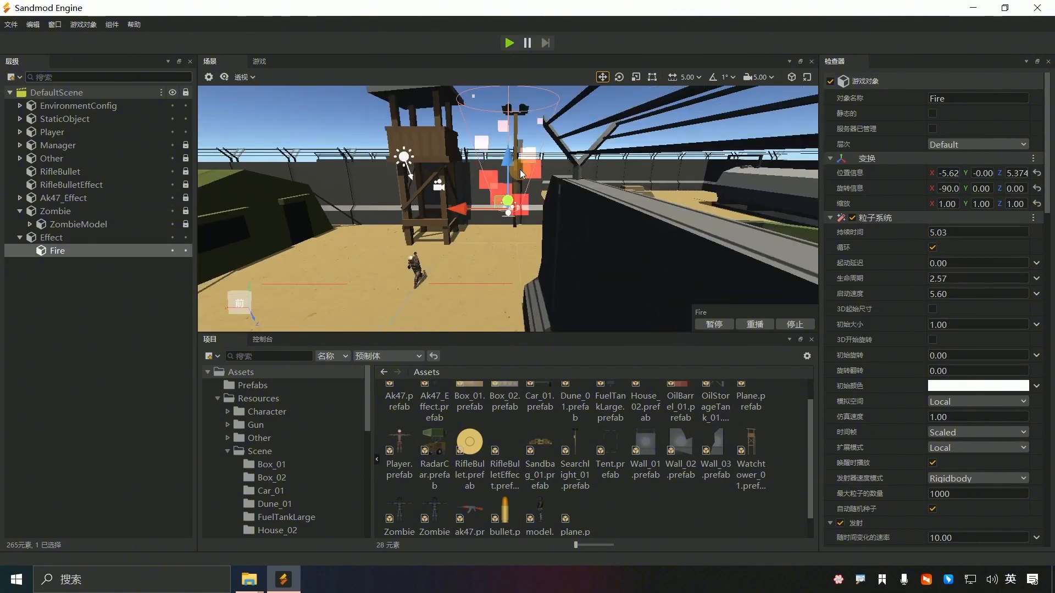
{"action": "left_click", "coordinate": [957, 293]}
{"action": "type", "text": "5"}
{"action": "key", "text": "Return"}
{"action": "left_click", "coordinate": [953, 278]}
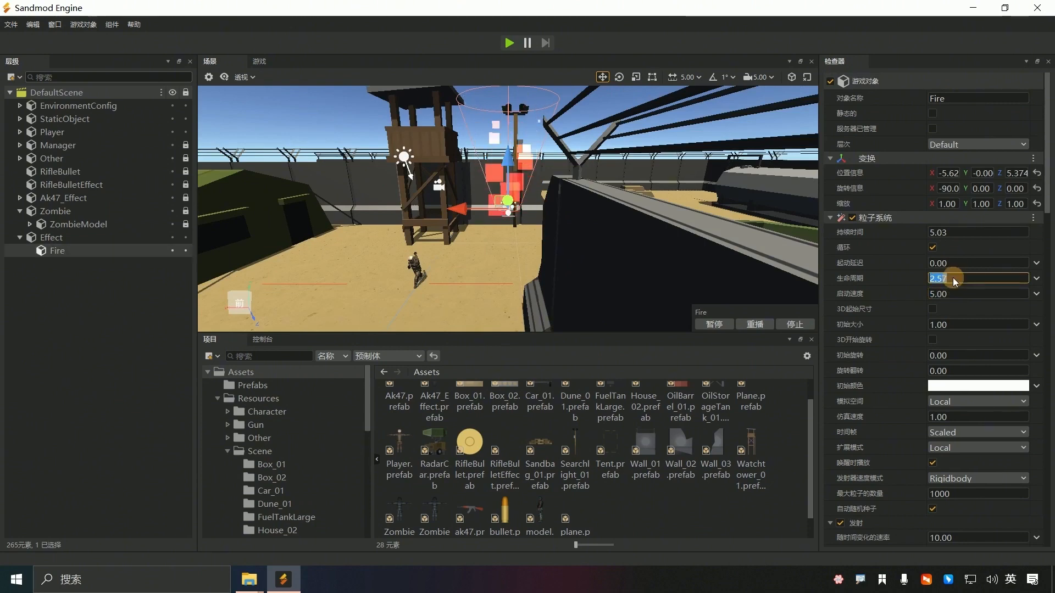
{"action": "type", "text": "2"}
{"action": "key", "text": "Return"}
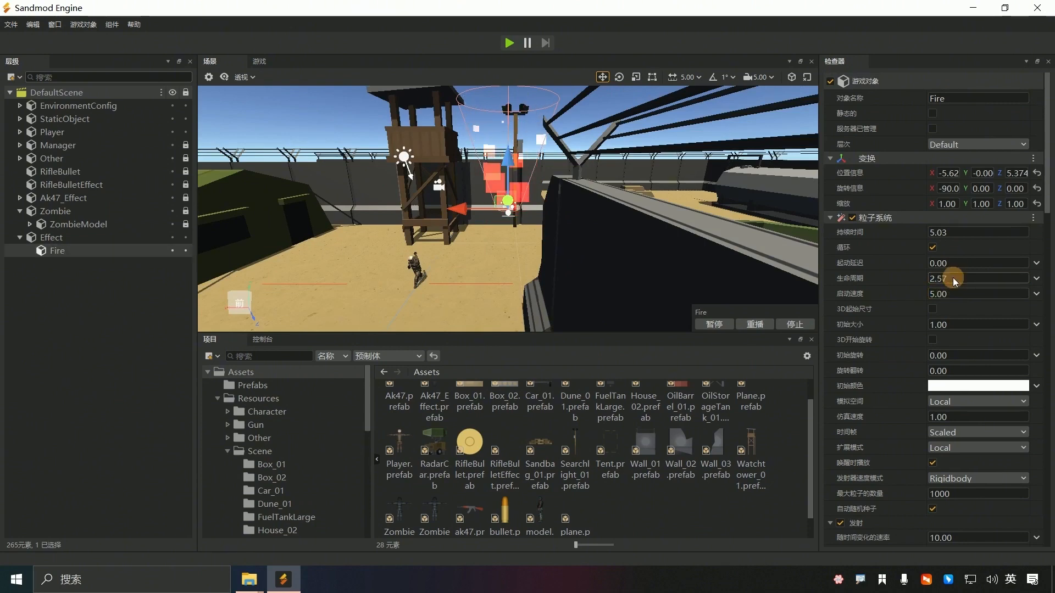
Set the Fire emission rate over time to 10.90, the cone angle (角度) to 10.63 and the radius thickness (径厚比) to 0.85
{"action": "scroll", "coordinate": [952, 278], "scroll_direction": "down", "scroll_amount": 5}
{"action": "mouse_move", "coordinate": [953, 281]}
{"action": "left_mouse_down"}
{"action": "mouse_move", "coordinate": [991, 278]}
{"action": "mouse_move", "coordinate": [968, 278]}
{"action": "left_mouse_up"}
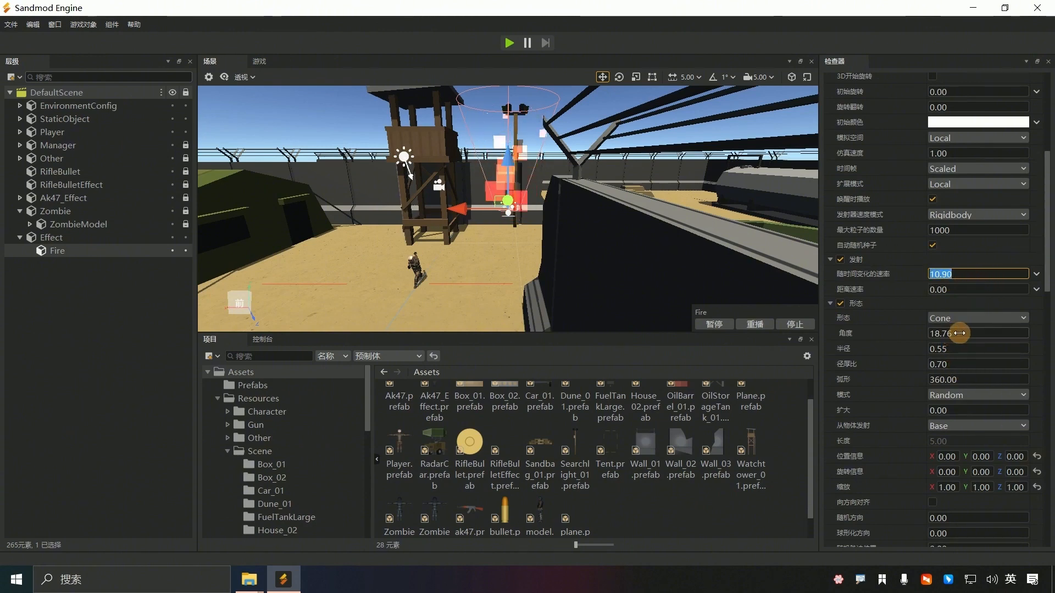
{"action": "left_click_drag", "start_coordinate": [959, 333], "coordinate": [808, 338]}
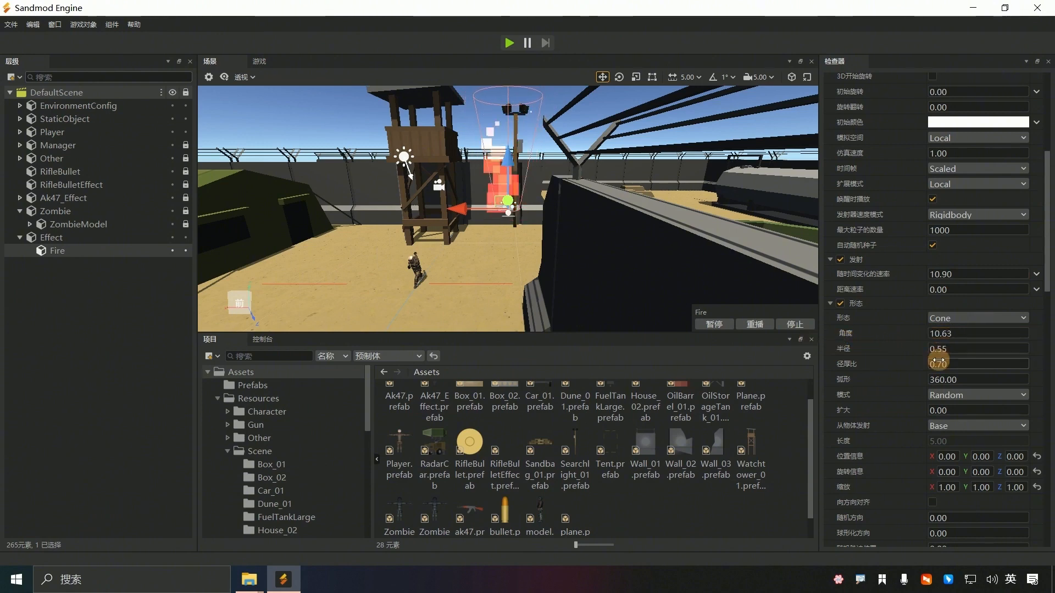
{"action": "left_click_drag", "start_coordinate": [938, 361], "coordinate": [944, 364]}
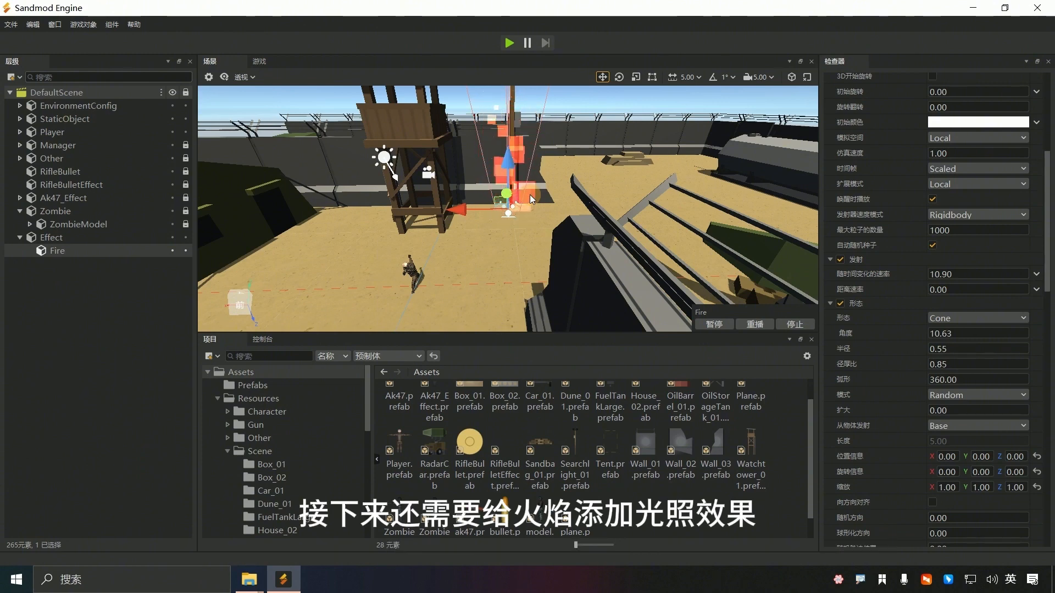
Add a point light (点光源) as a child of the Fire object
{"action": "right_click", "coordinate": [66, 251]}
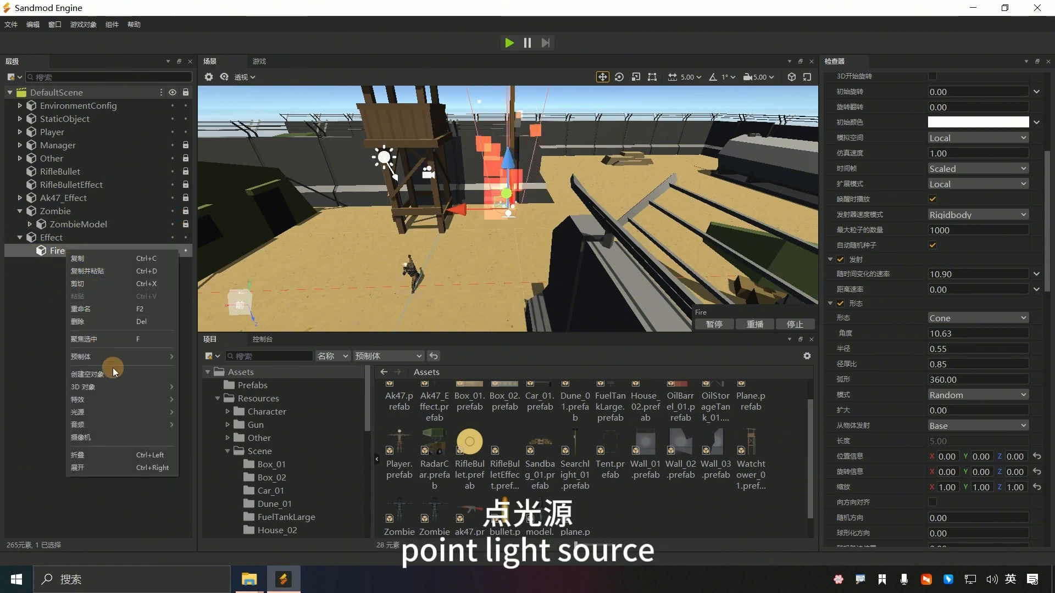
{"action": "mouse_move", "coordinate": [122, 413]}
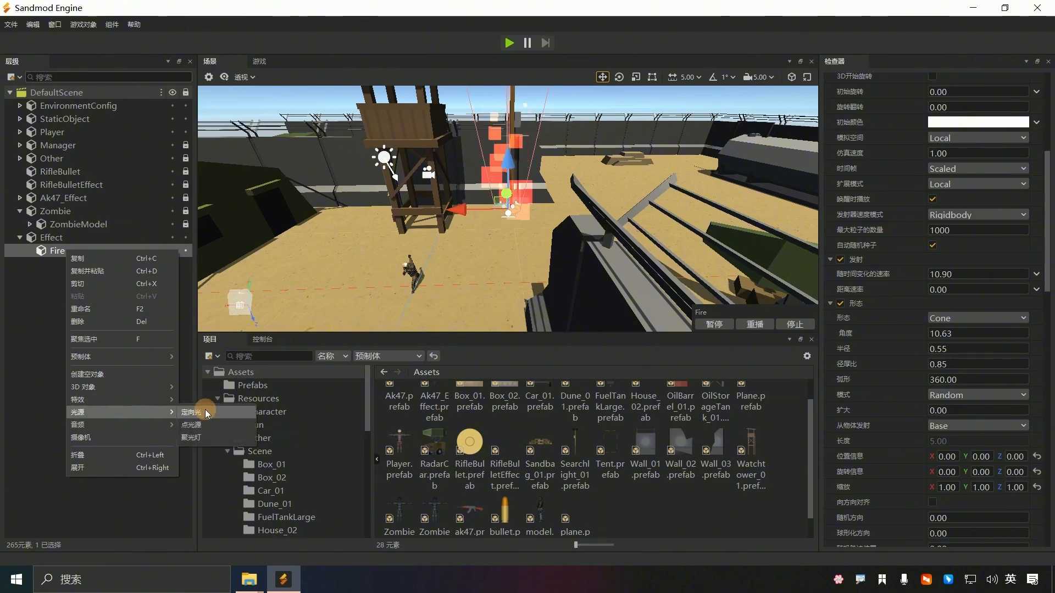
{"action": "left_click", "coordinate": [204, 422]}
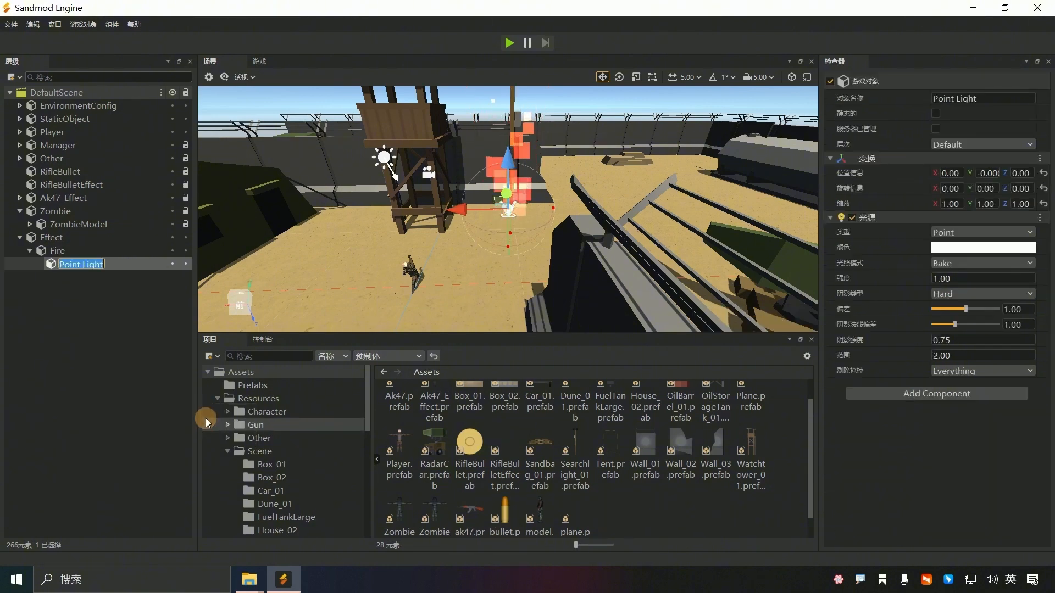
{"action": "double_click", "coordinate": [532, 193]}
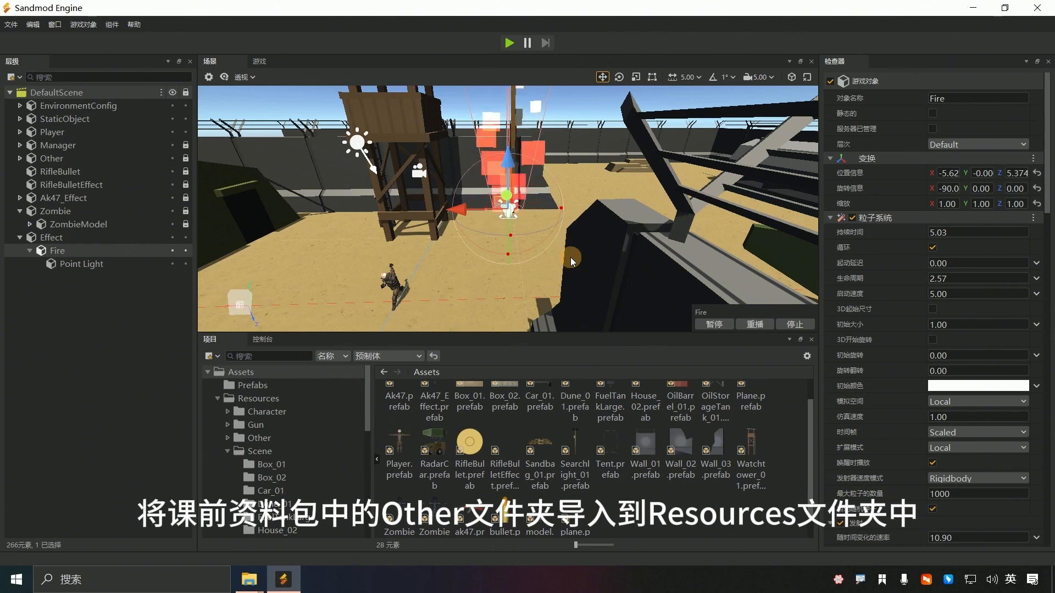
Open the project's Resources folder and set the asset type filter to show all (显示所有)
{"action": "left_click", "coordinate": [258, 398]}
{"action": "left_click", "coordinate": [416, 356]}
{"action": "left_click", "coordinate": [385, 365]}
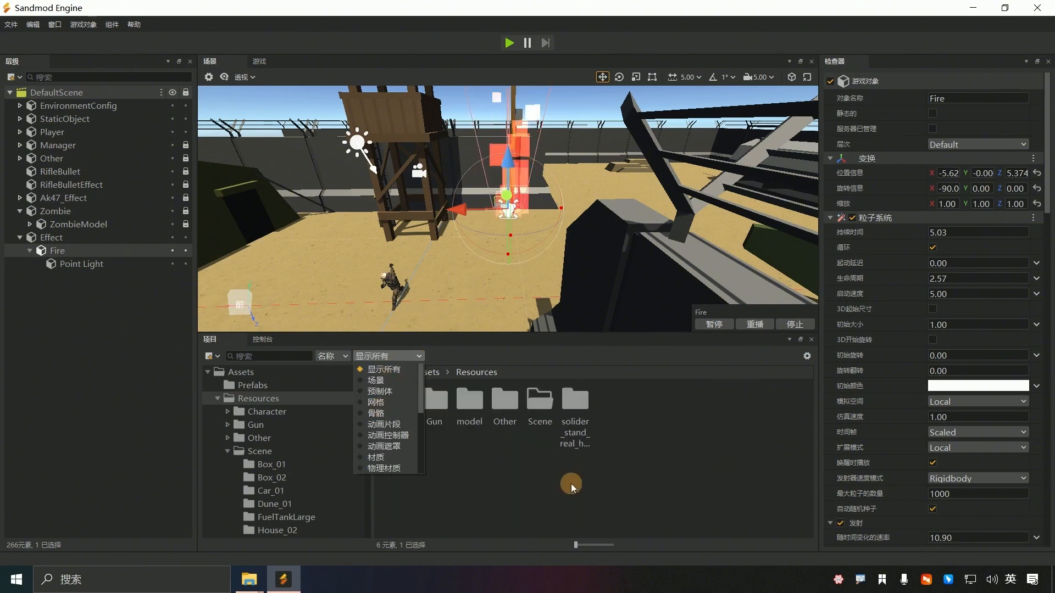
Switch to File Explorer, pick the Other folder in zombie课前资料包 > Resources, and return to the project's Resources folder
{"action": "mouse_move", "coordinate": [249, 580]}
{"action": "left_click", "coordinate": [154, 528]}
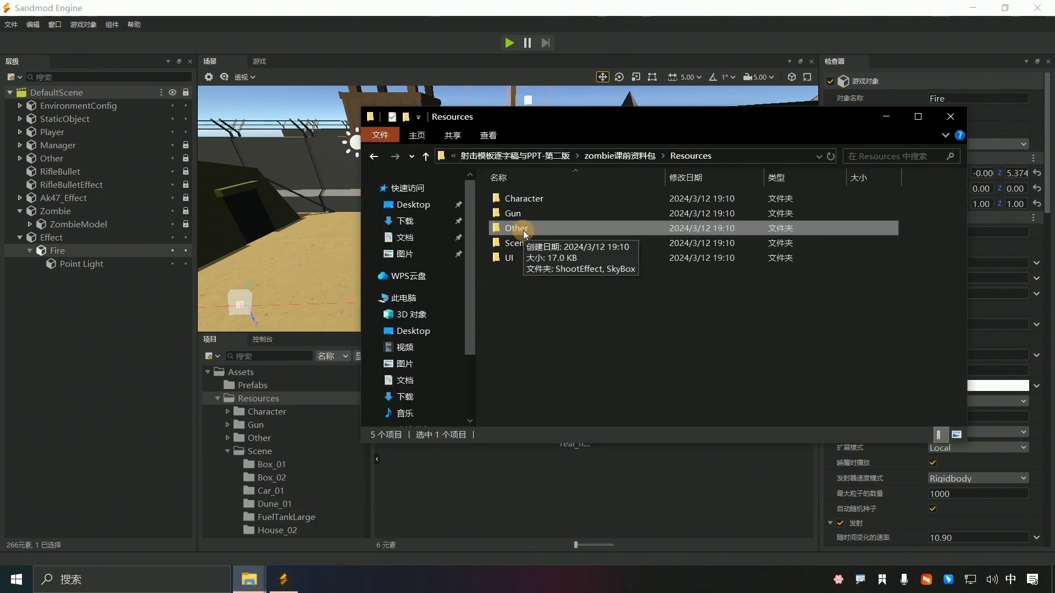
{"action": "right_click", "coordinate": [523, 231]}
{"action": "left_click", "coordinate": [565, 534]}
{"action": "left_click", "coordinate": [549, 494]}
{"action": "double_click", "coordinate": [470, 399]}
{"action": "left_click", "coordinate": [445, 372]}
{"action": "left_click", "coordinate": [657, 461]}
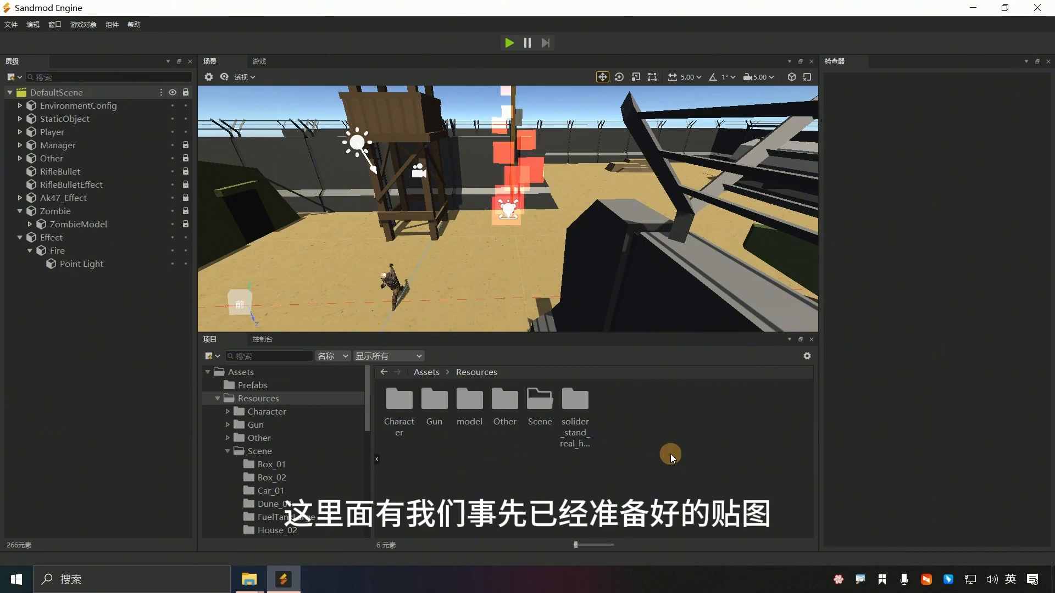
Examine the contents of the SkyBox and ShootEffect folders under Resources > Other
{"action": "double_click", "coordinate": [498, 410]}
{"action": "double_click", "coordinate": [434, 409]}
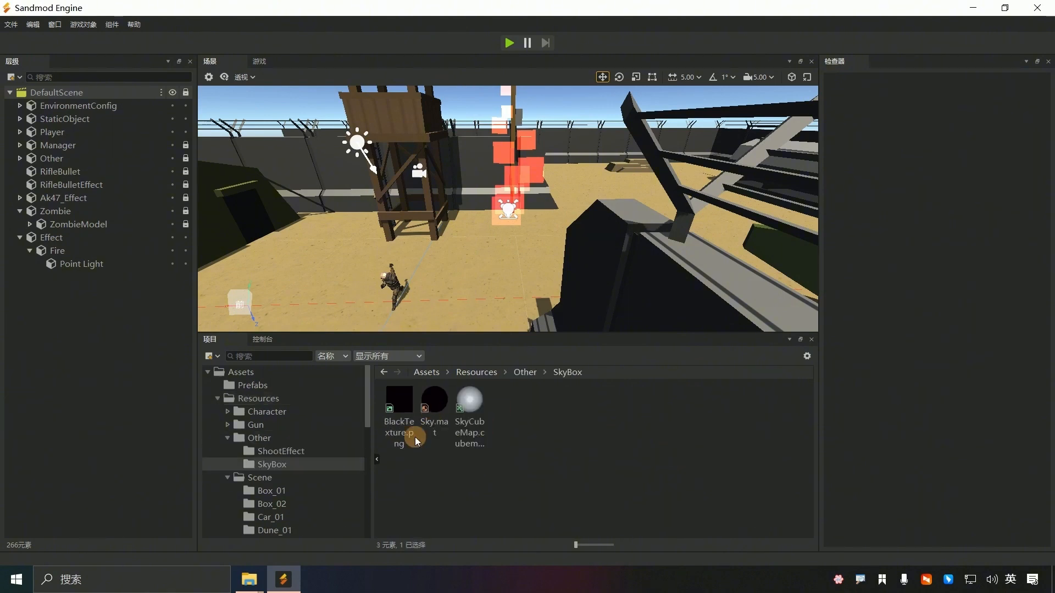
{"action": "left_click", "coordinate": [525, 372]}
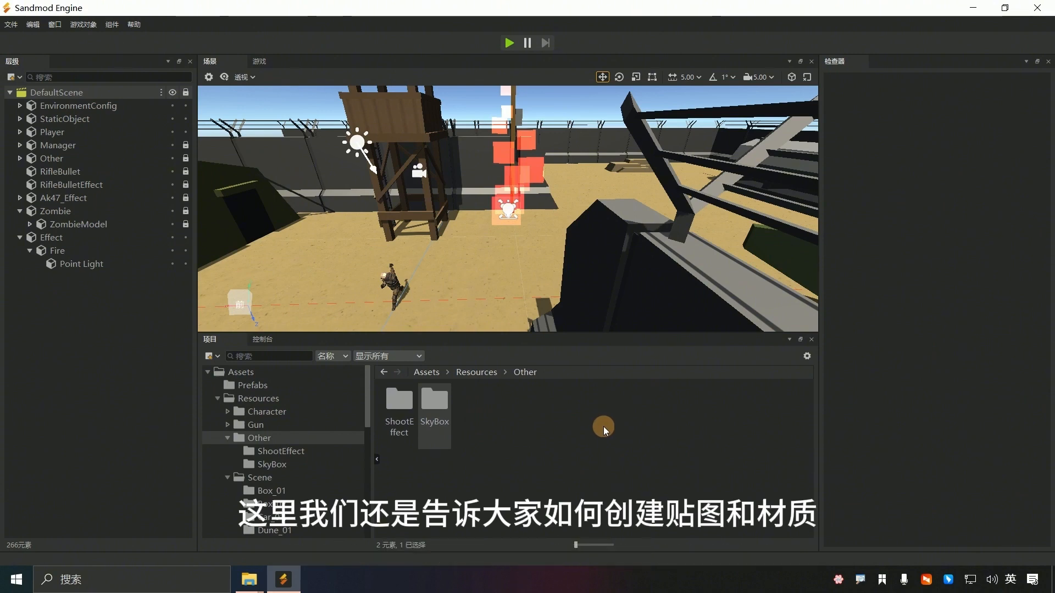
{"action": "double_click", "coordinate": [398, 404]}
{"action": "left_click", "coordinate": [535, 371]}
In the Other > SkyBox resources folder, create a cubemap (立方体贴图) asset named SkyCubeMap2
{"action": "double_click", "coordinate": [435, 402]}
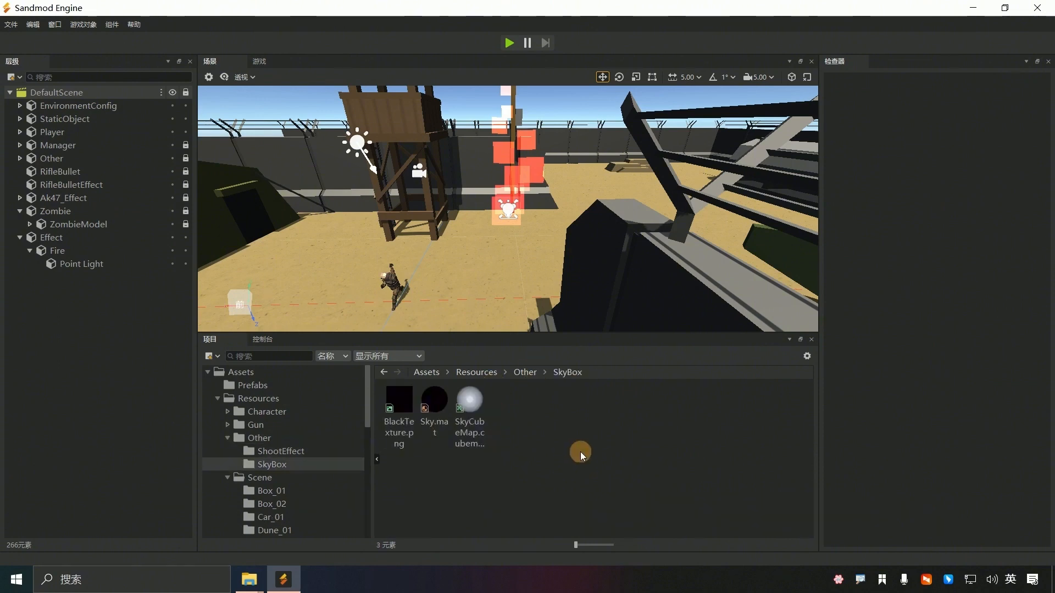
{"action": "right_click", "coordinate": [580, 452]}
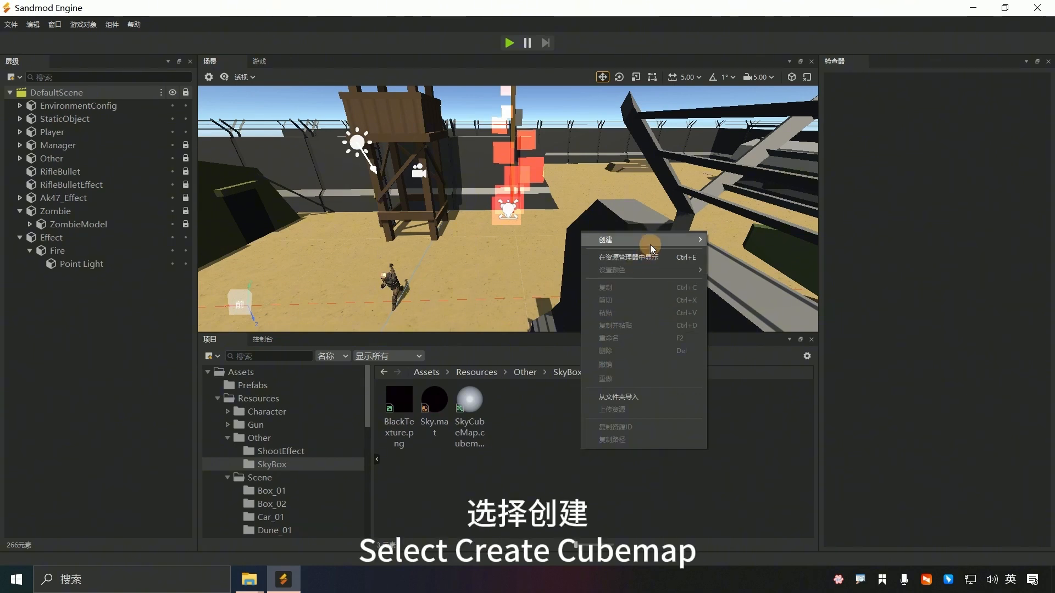
{"action": "mouse_move", "coordinate": [650, 245]}
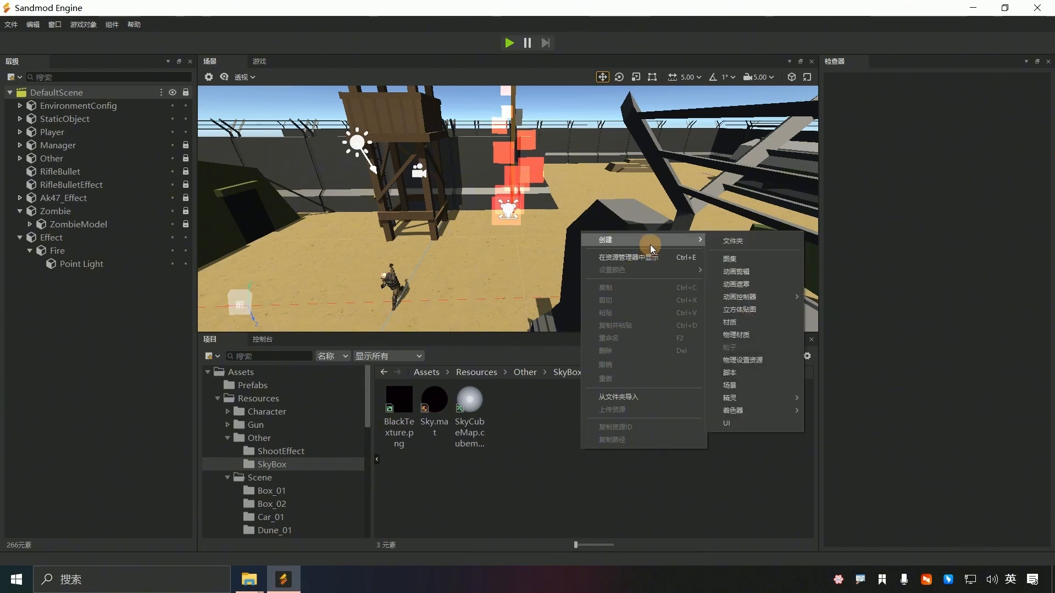
{"action": "left_click", "coordinate": [756, 305]}
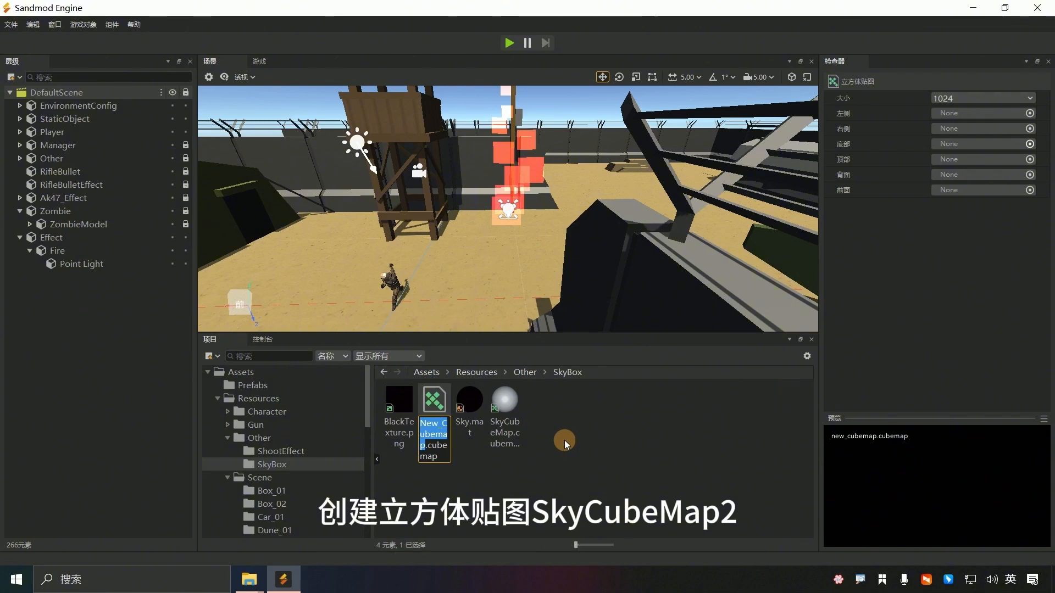
{"action": "type", "text": "SkyCub"}
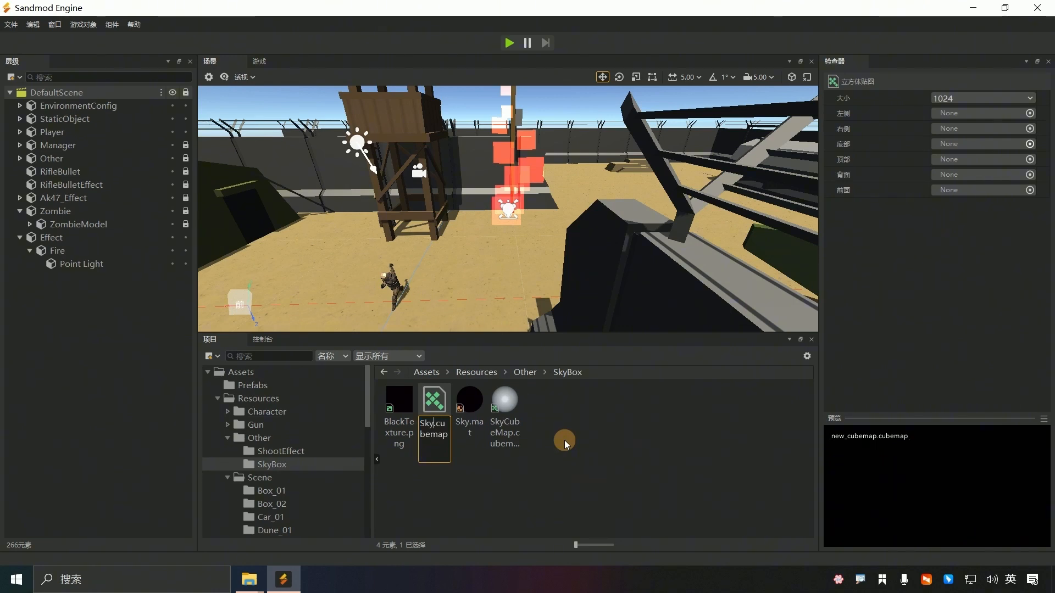
{"action": "type", "text": "eMap2"}
{"action": "key", "text": "Return"}
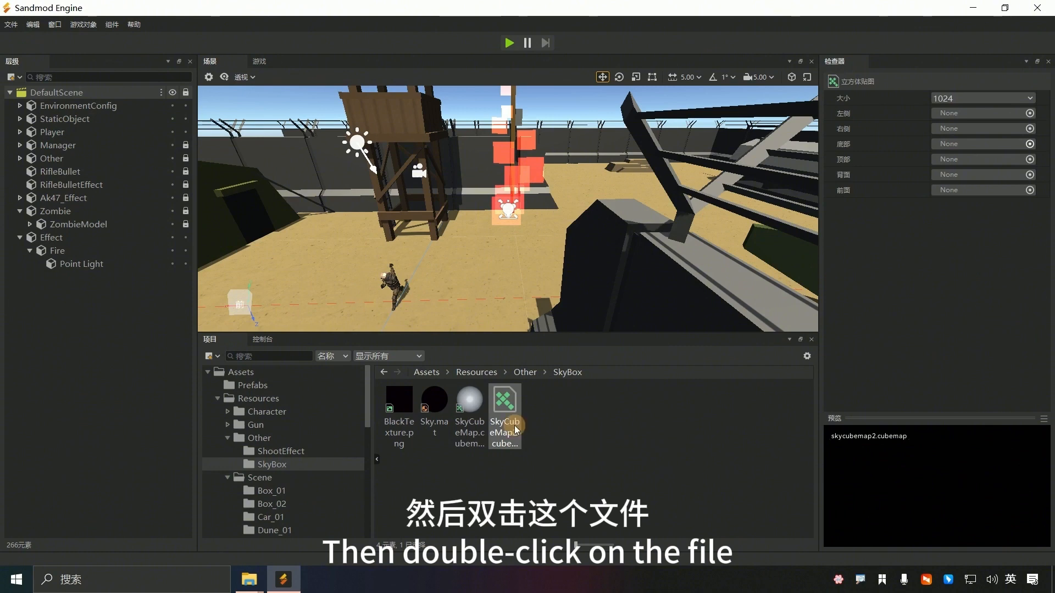
Assign BlackTexture to all six faces of the SkyCubeMap2 cubemap
{"action": "double_click", "coordinate": [505, 403]}
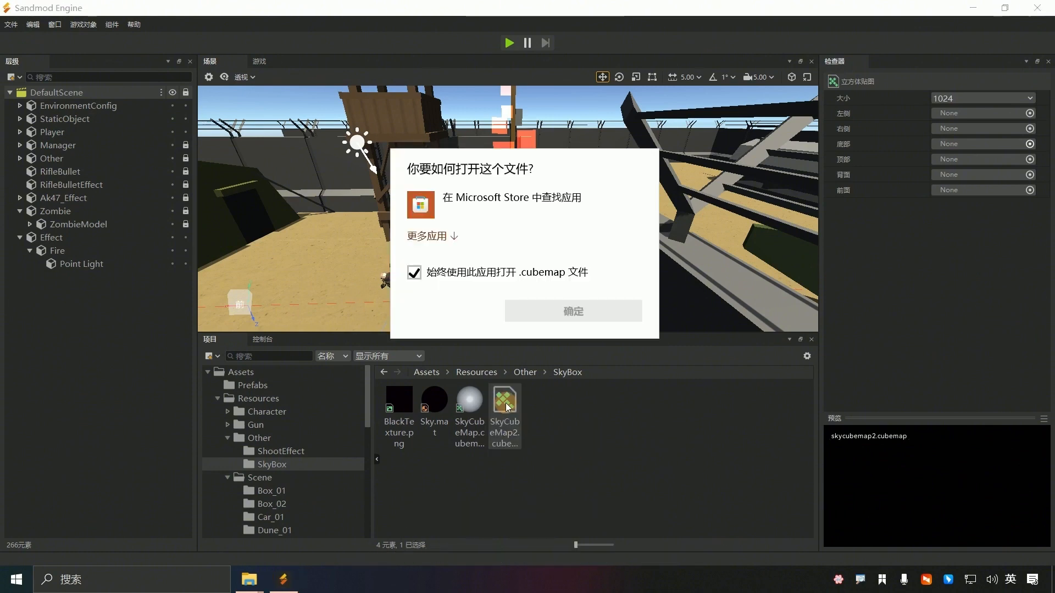
{"action": "left_click", "coordinate": [572, 127]}
{"action": "left_click", "coordinate": [507, 405]}
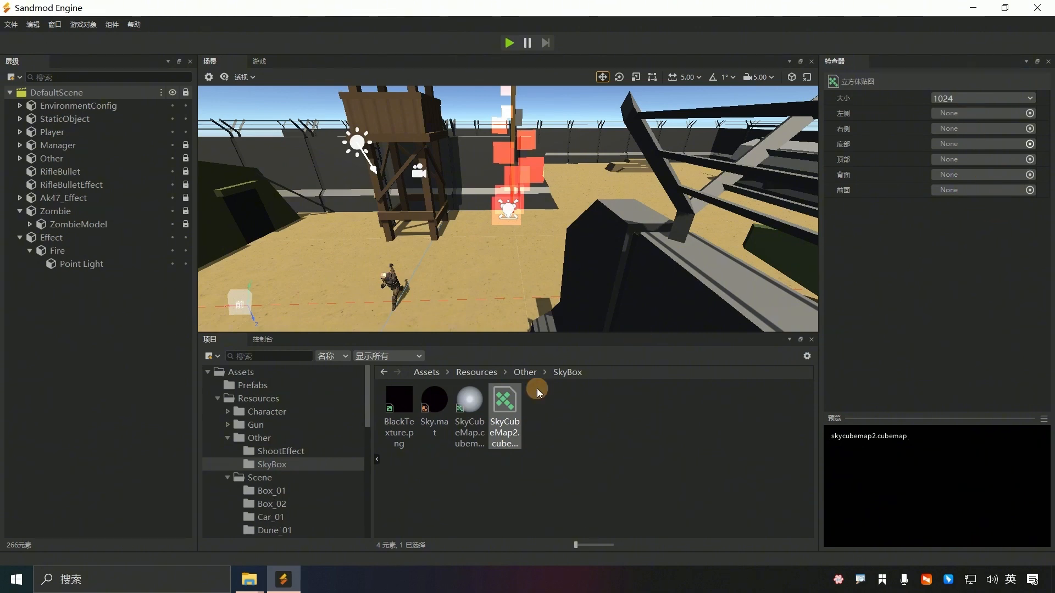
{"action": "left_click_drag", "start_coordinate": [399, 404], "coordinate": [972, 159]}
{"action": "left_click_drag", "start_coordinate": [400, 404], "coordinate": [966, 191]}
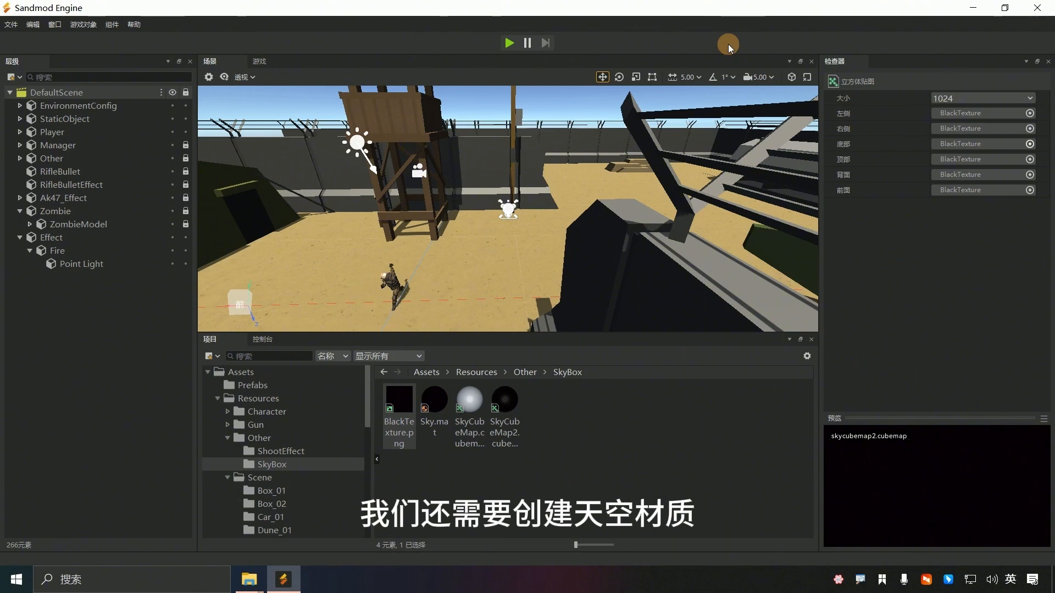
Create a material (材质) named Sky2 in the SkyBox folder
{"action": "right_click", "coordinate": [594, 455]}
{"action": "mouse_move", "coordinate": [659, 247]}
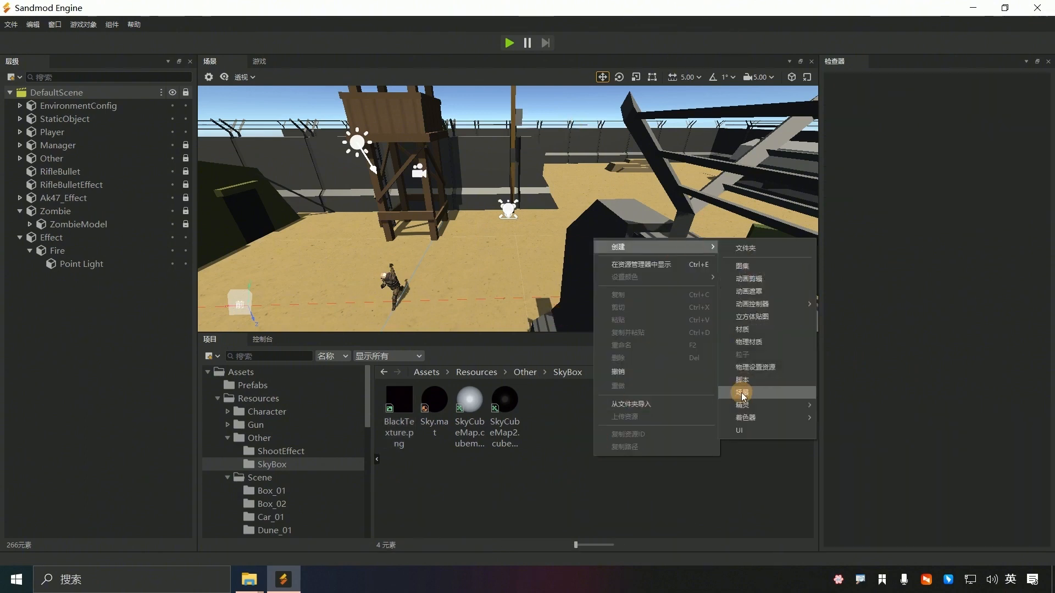
{"action": "left_click", "coordinate": [785, 328]}
{"action": "type", "text": "Sky2"}
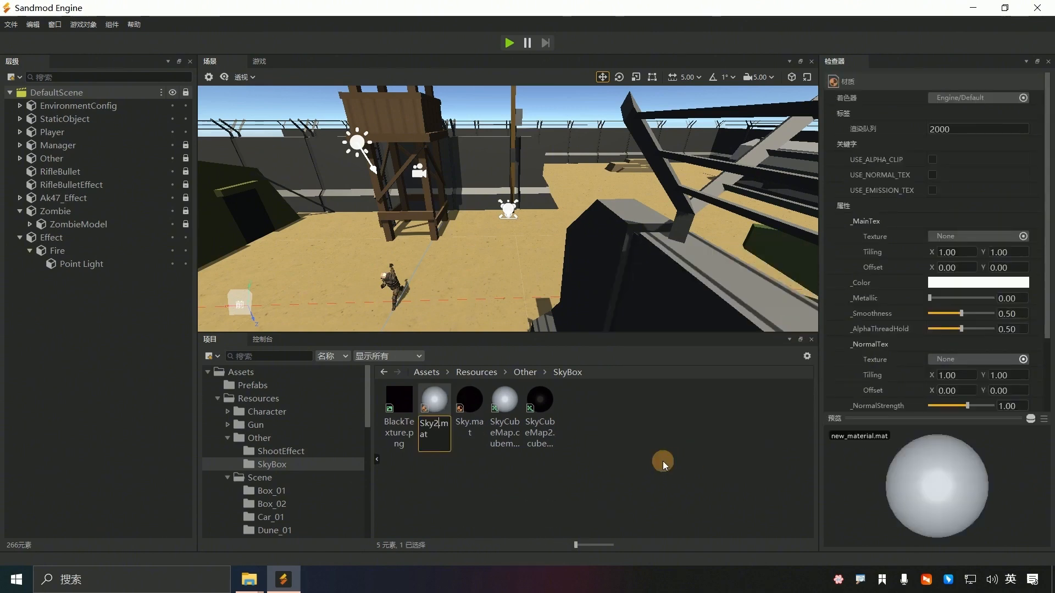
{"action": "key", "text": "Return"}
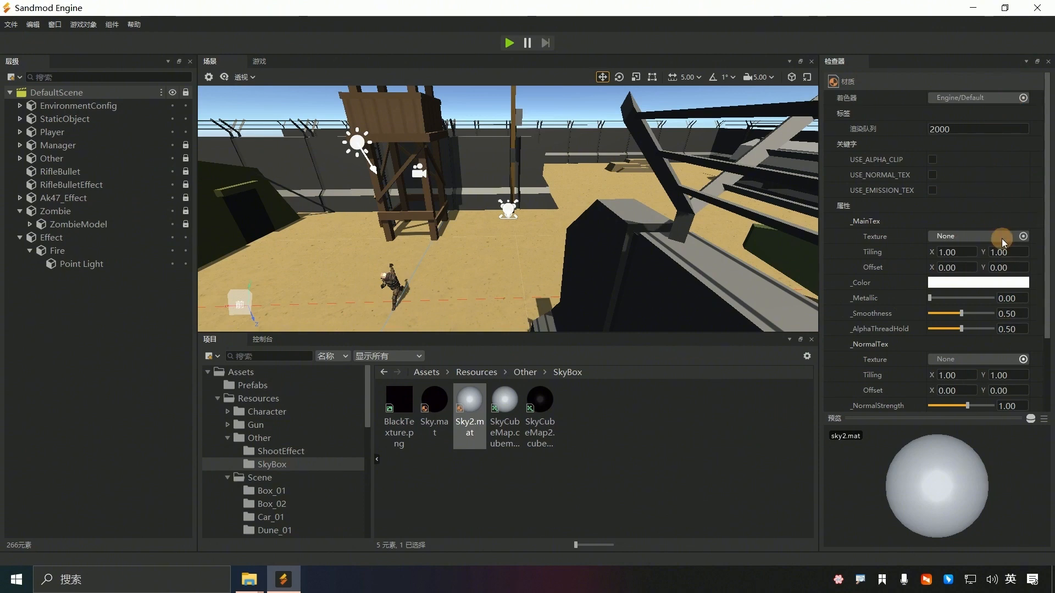
Set the Sky2 material's shader to Engine/Skybox and its Cubemap to SkyCubeMap2
{"action": "left_click", "coordinate": [995, 98]}
{"action": "type", "text": "sky"}
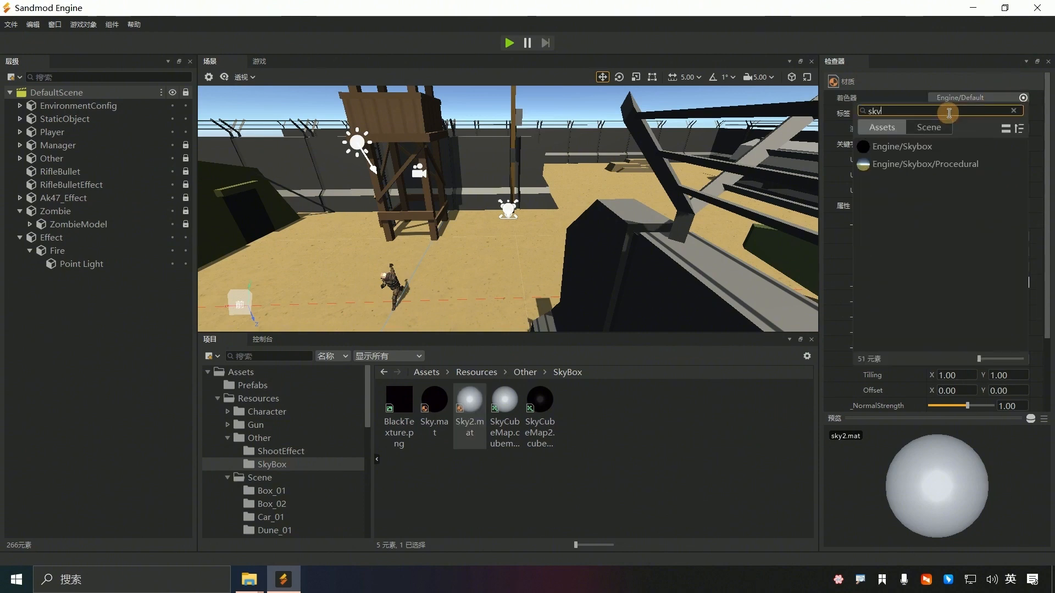
{"action": "left_click", "coordinate": [907, 149]}
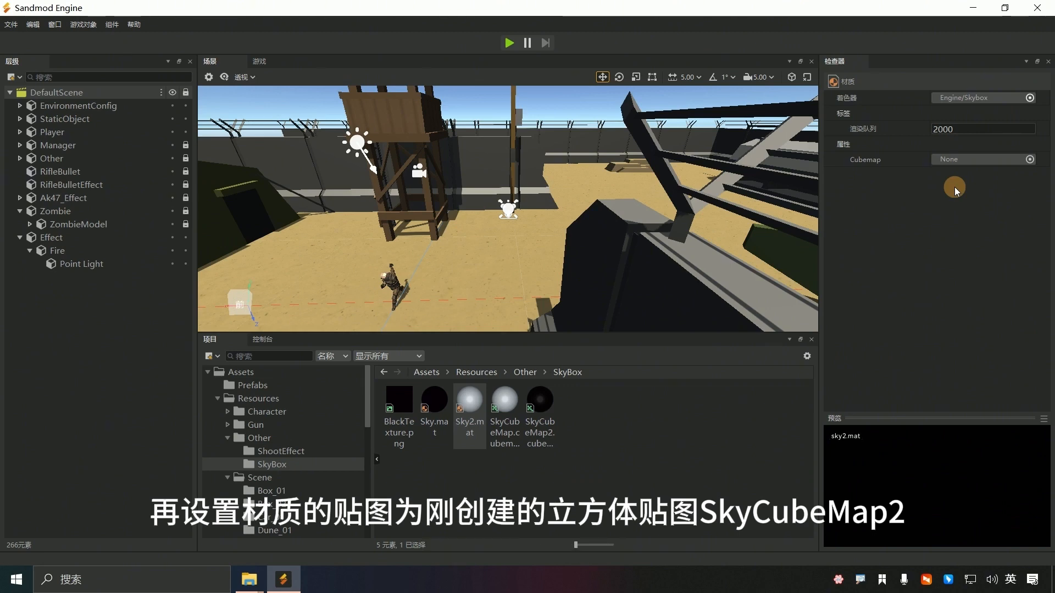
{"action": "left_click", "coordinate": [1029, 159]}
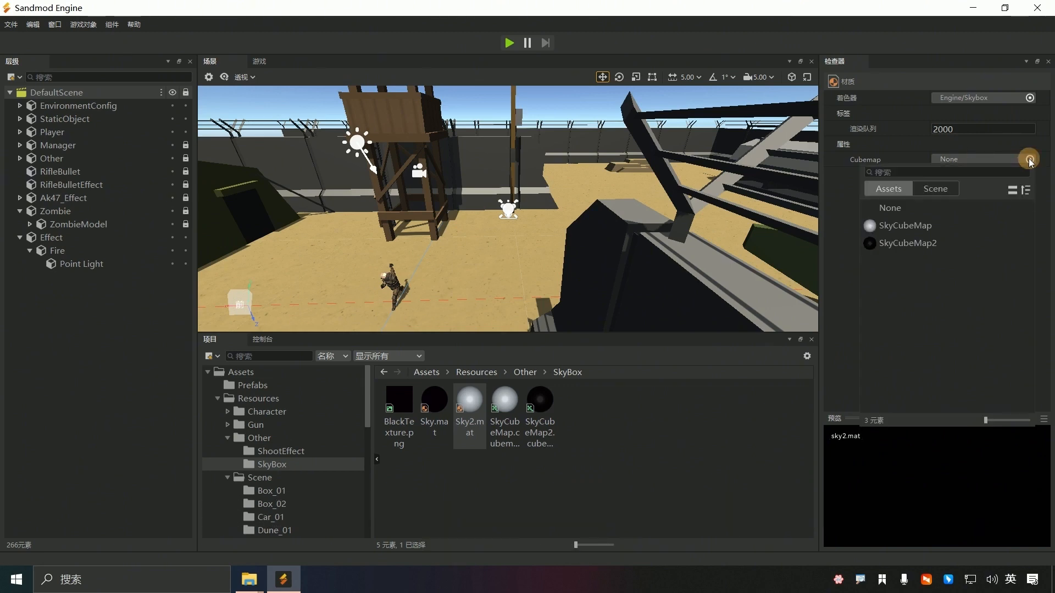
{"action": "left_click", "coordinate": [910, 242]}
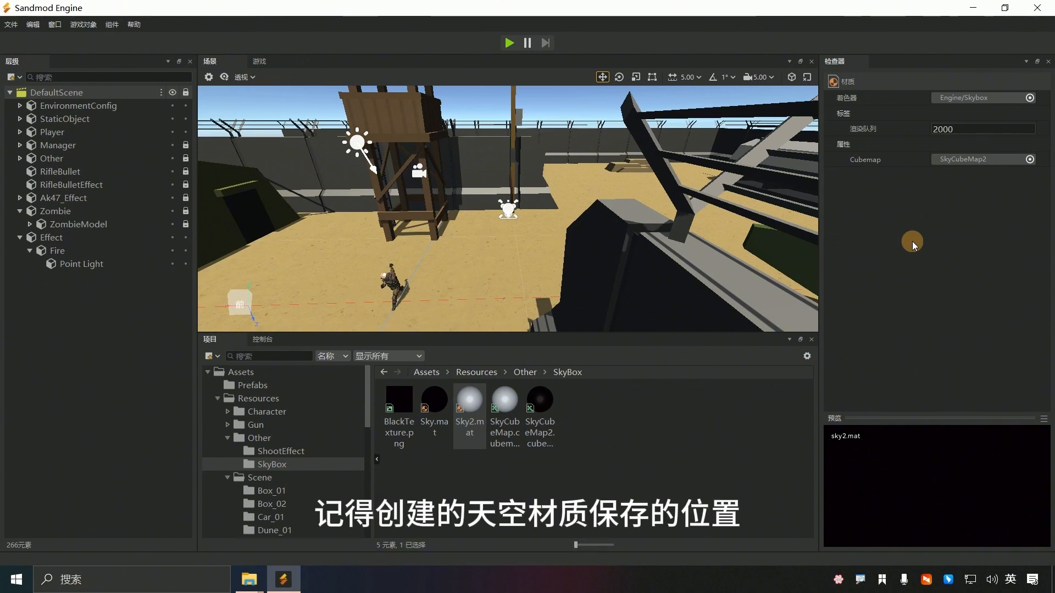
{"action": "left_click", "coordinate": [464, 410]}
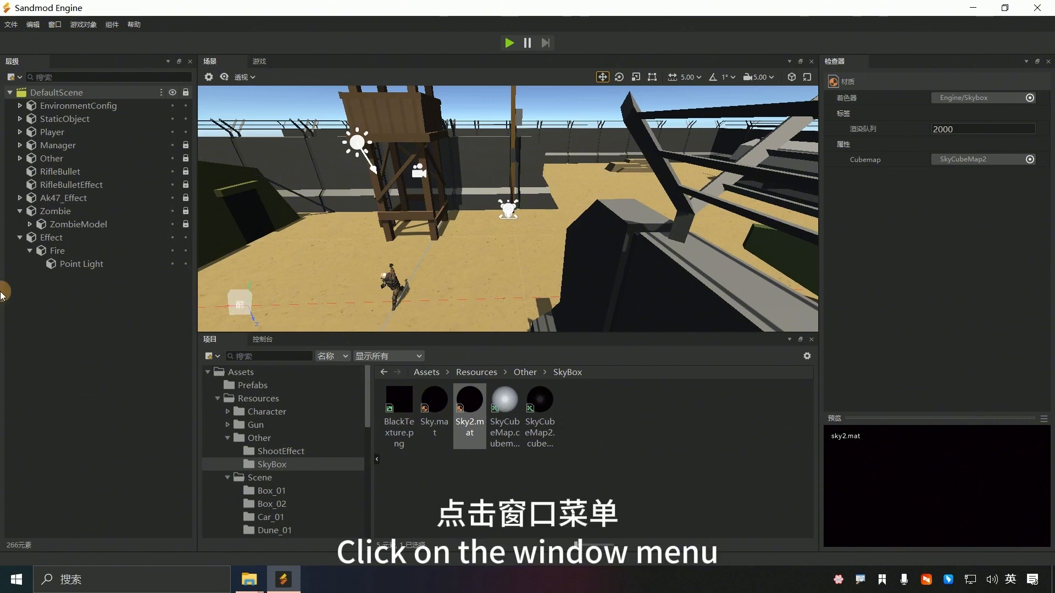
In the lighting environment (环境) settings, set the skybox (天空盒) to CubeMap and choose SkyCubeMap2 as its cubemap
{"action": "left_click", "coordinate": [55, 25]}
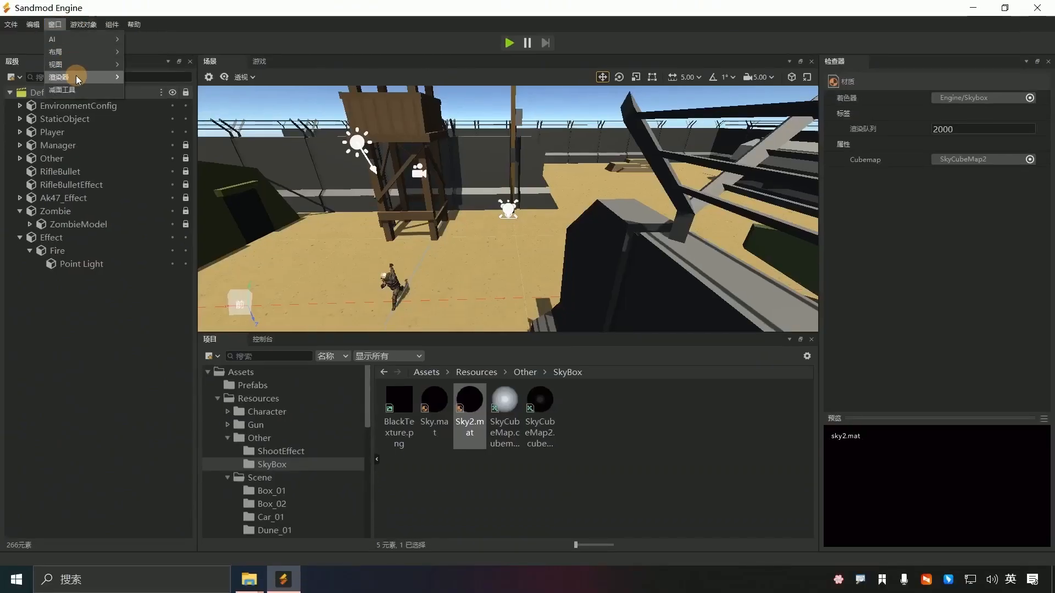
{"action": "mouse_move", "coordinate": [154, 155]}
{"action": "left_click", "coordinate": [147, 79]}
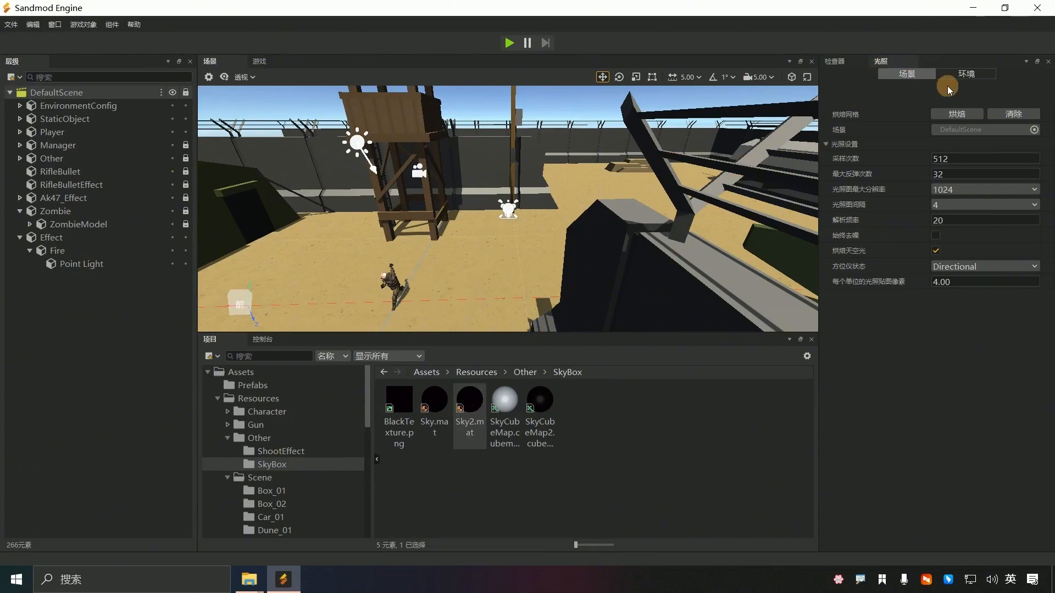
{"action": "left_click", "coordinate": [973, 71]}
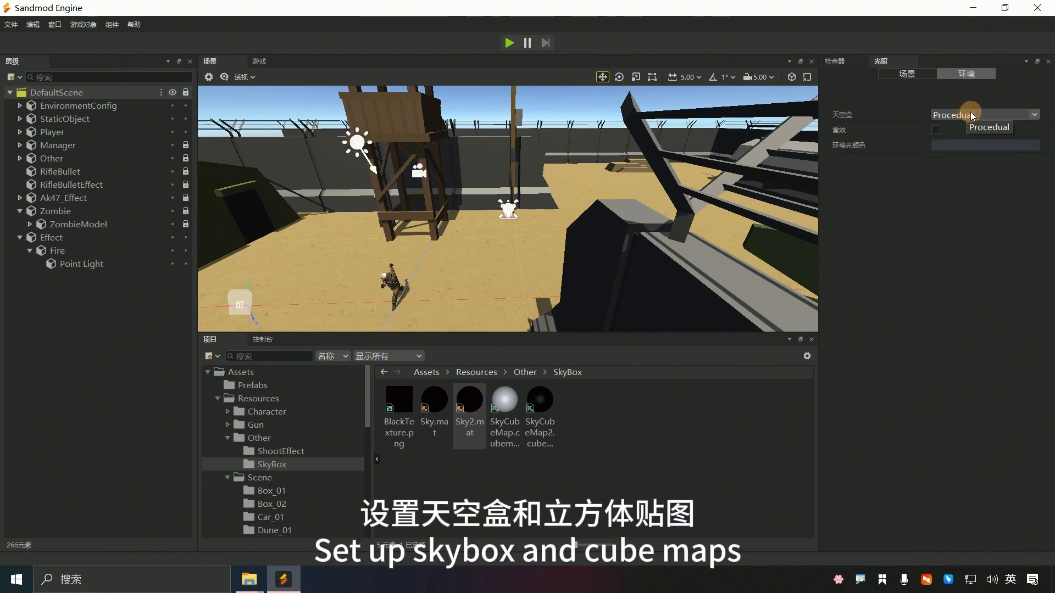
{"action": "left_click", "coordinate": [1036, 116]}
{"action": "left_click", "coordinate": [954, 141]}
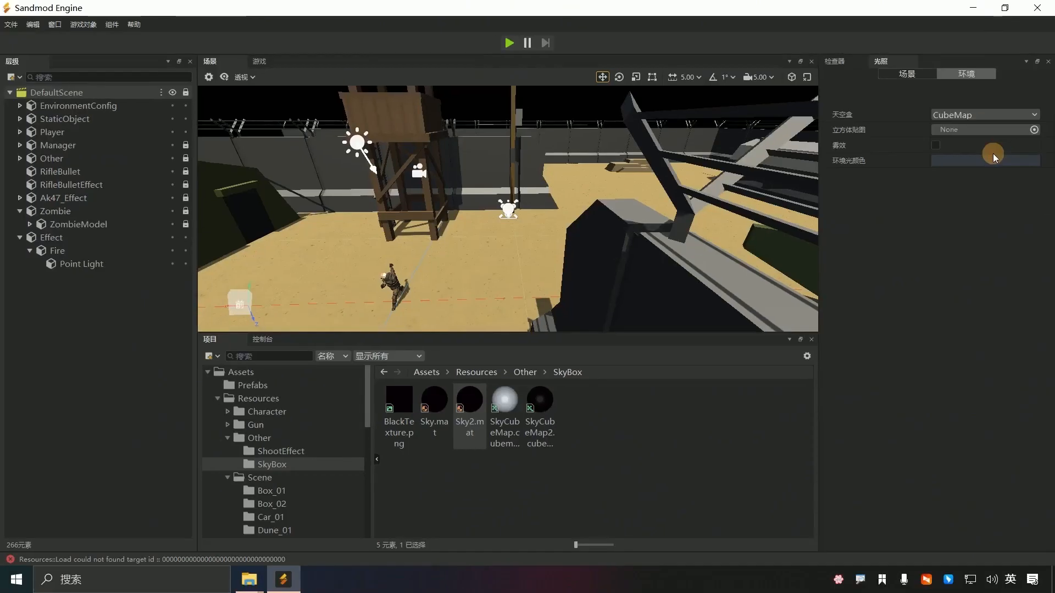
{"action": "left_click", "coordinate": [1033, 129]}
{"action": "left_click", "coordinate": [1034, 130]}
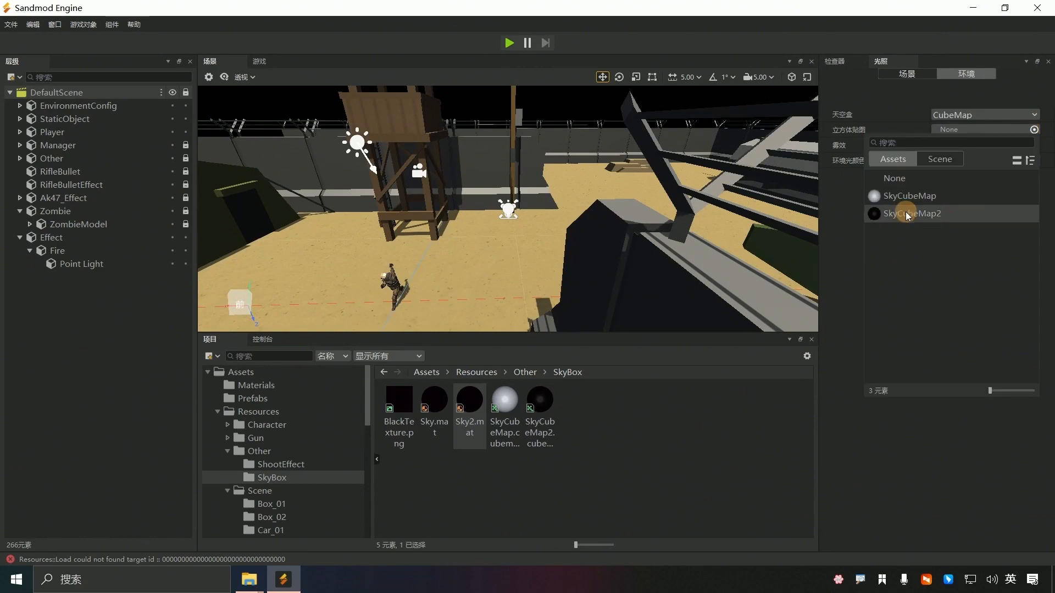
{"action": "left_click", "coordinate": [906, 214]}
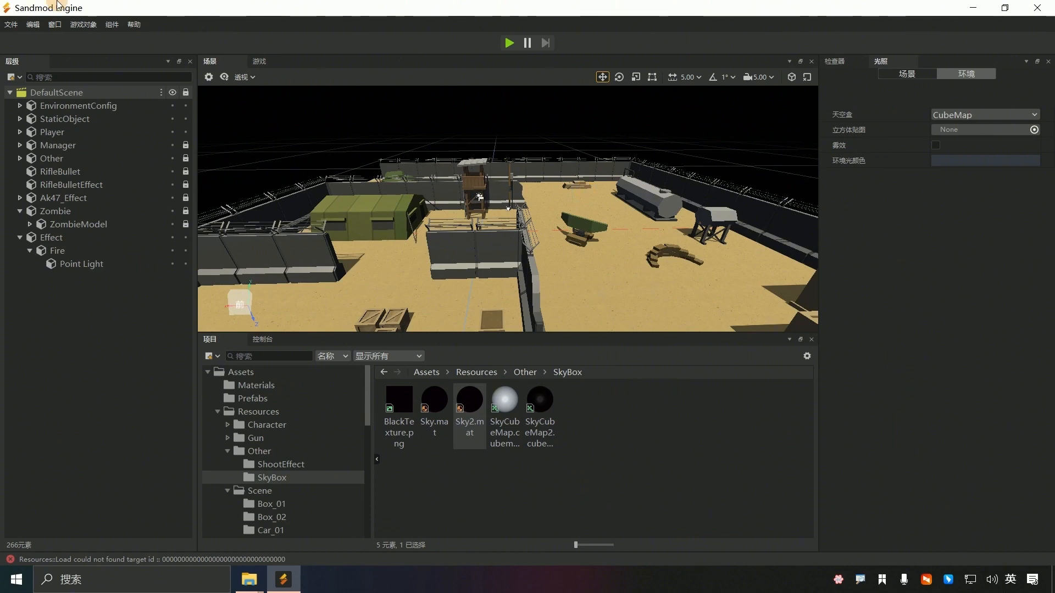
Set the colour of the Light under EnvironmentConfig to near-black #070706 and its shadow type (阴影类型) to Soft
{"action": "double_click", "coordinate": [65, 105]}
{"action": "left_click", "coordinate": [61, 119]}
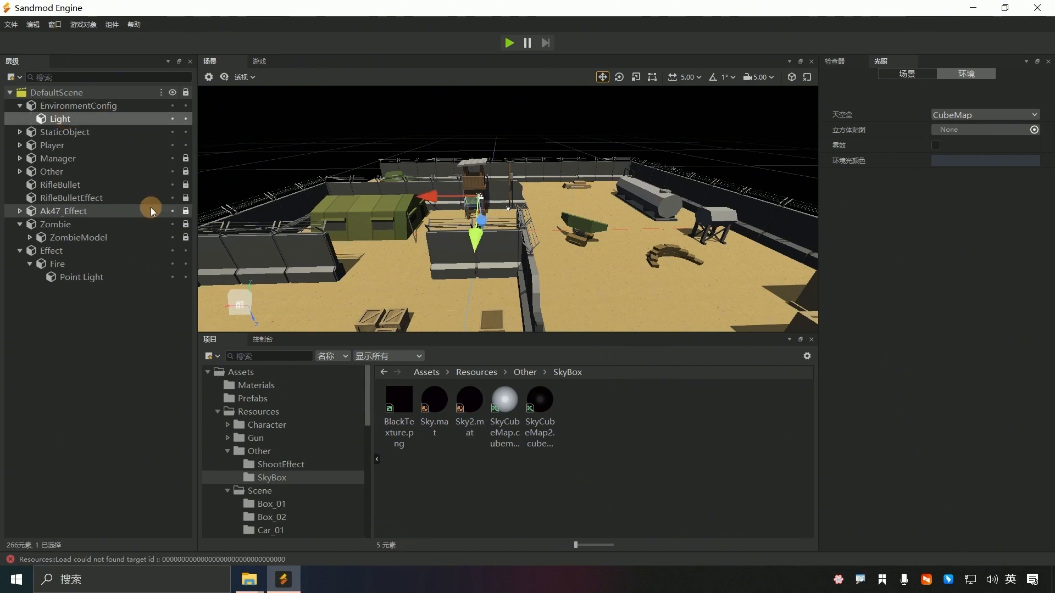
{"action": "left_click", "coordinate": [835, 61]}
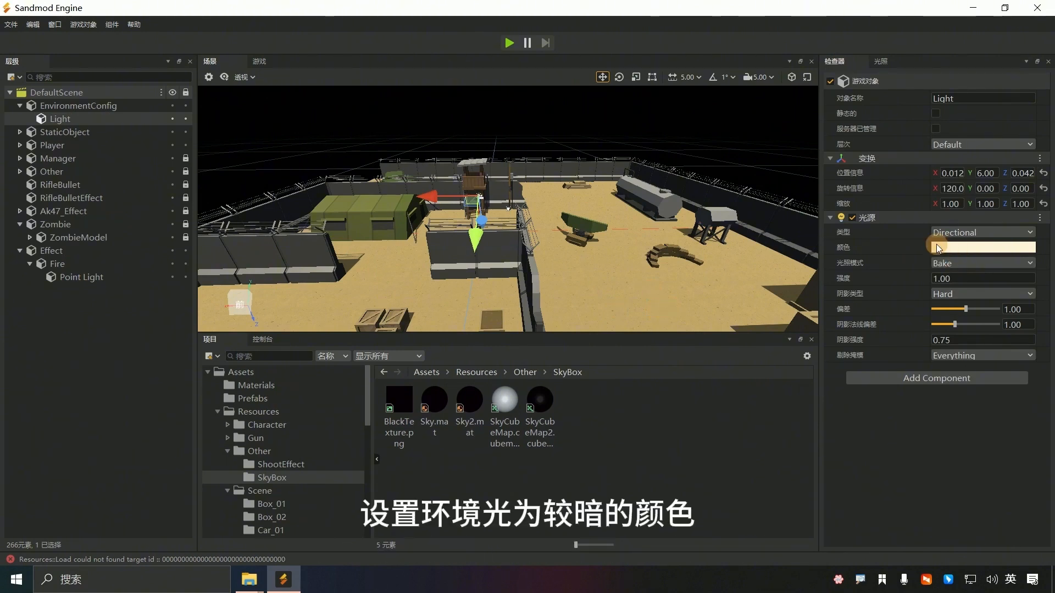
{"action": "left_click", "coordinate": [956, 249]}
{"action": "left_click", "coordinate": [500, 246]}
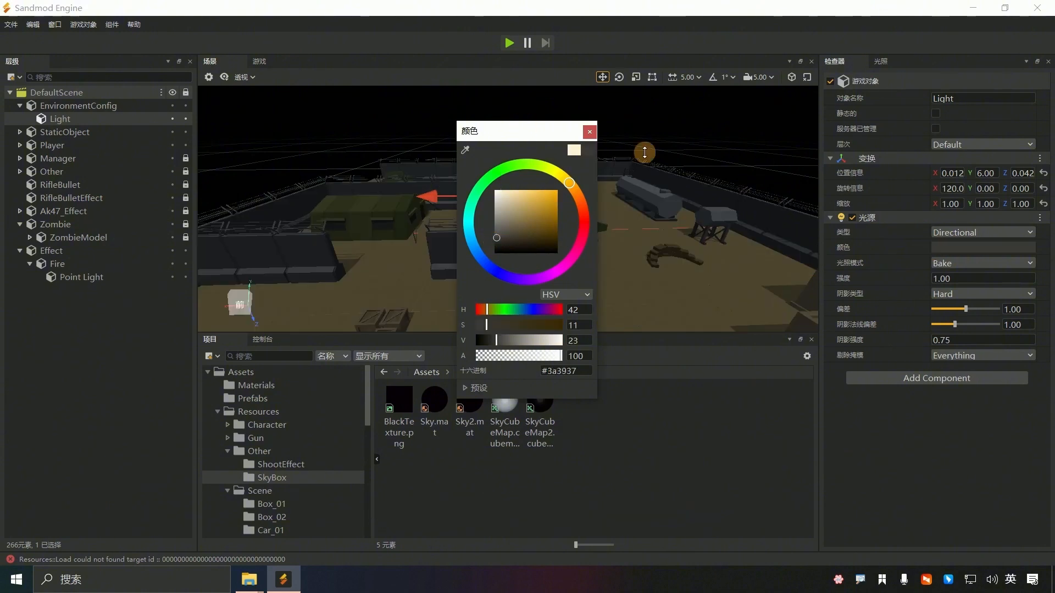
{"action": "left_click", "coordinate": [761, 332]}
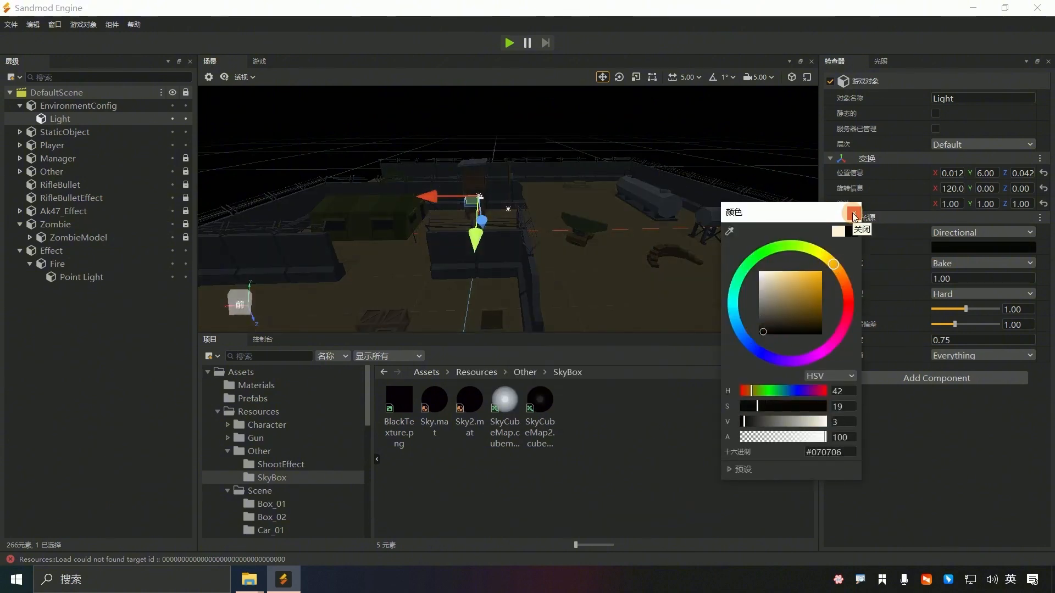
{"action": "left_click", "coordinate": [892, 361]}
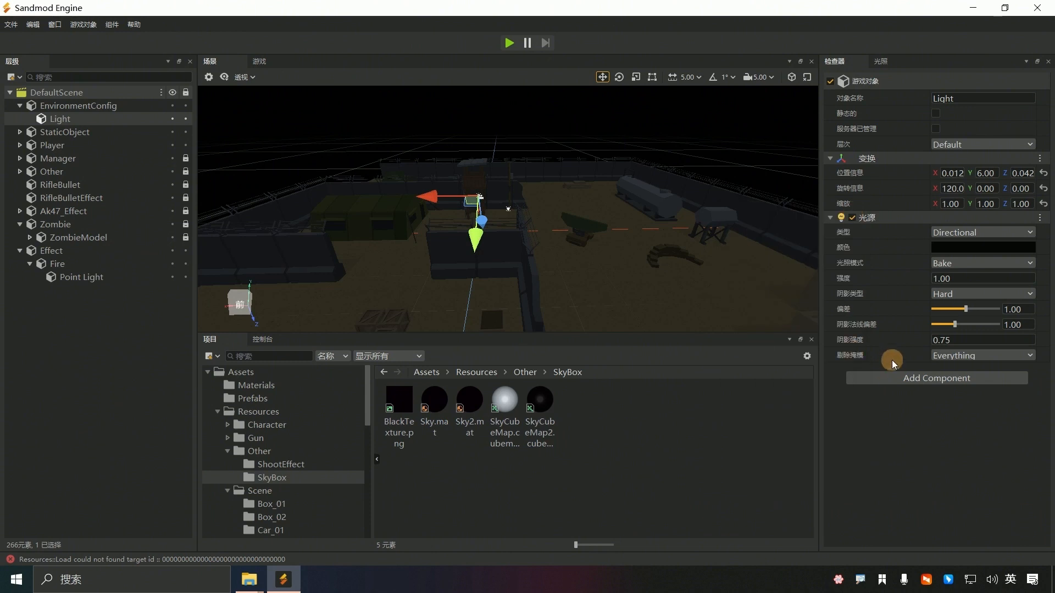
{"action": "left_click", "coordinate": [961, 295]}
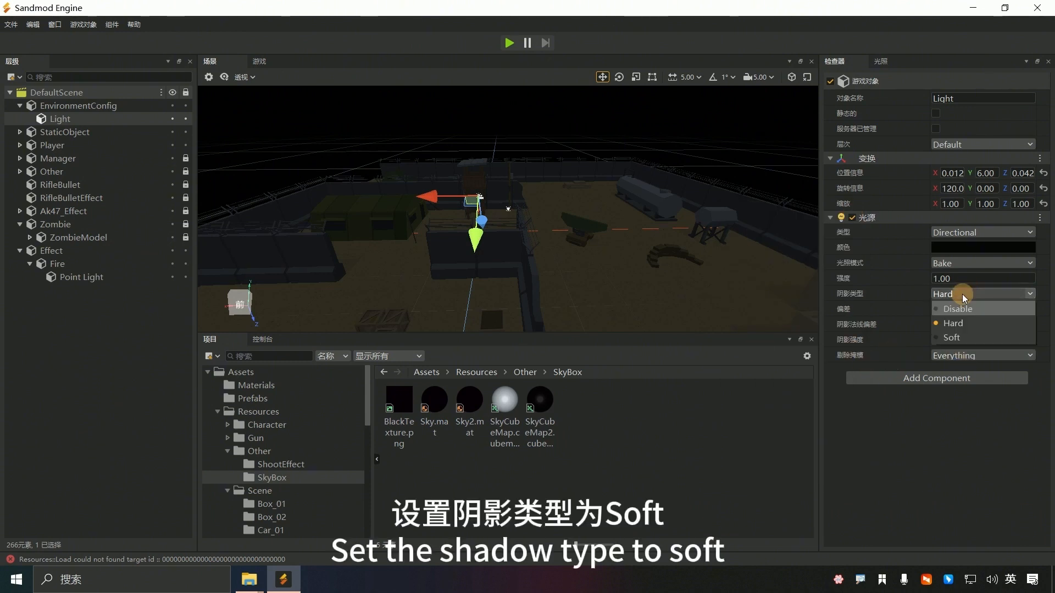
{"action": "left_click", "coordinate": [959, 337]}
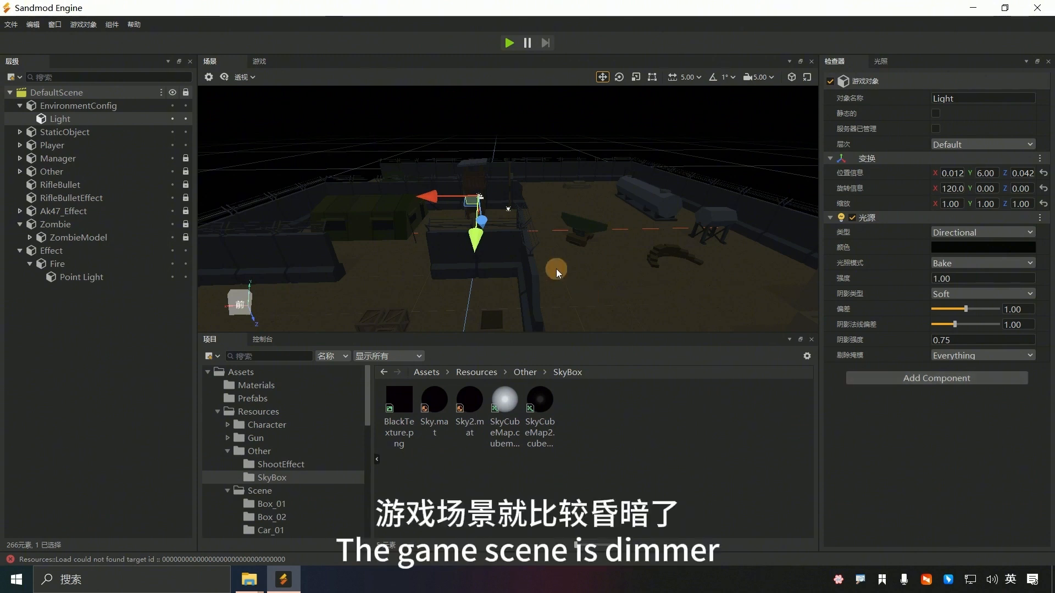
Examine the scene's lighting from different distances and angles, focusing on the nested Player object
{"action": "scroll", "coordinate": [555, 251], "scroll_direction": "down", "scroll_amount": 5}
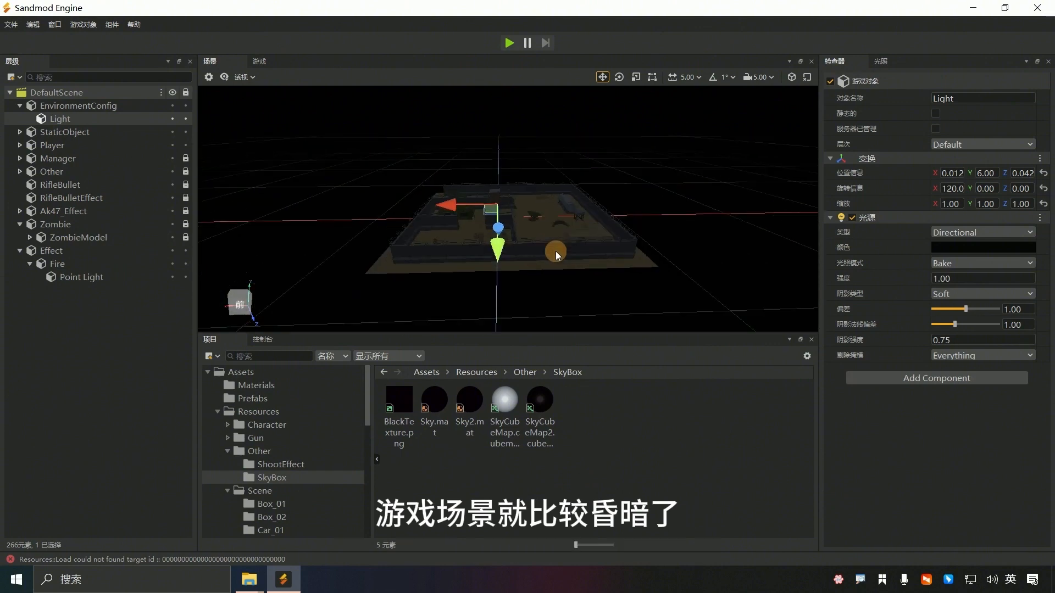
{"action": "scroll", "coordinate": [560, 232], "scroll_direction": "up", "scroll_amount": 5}
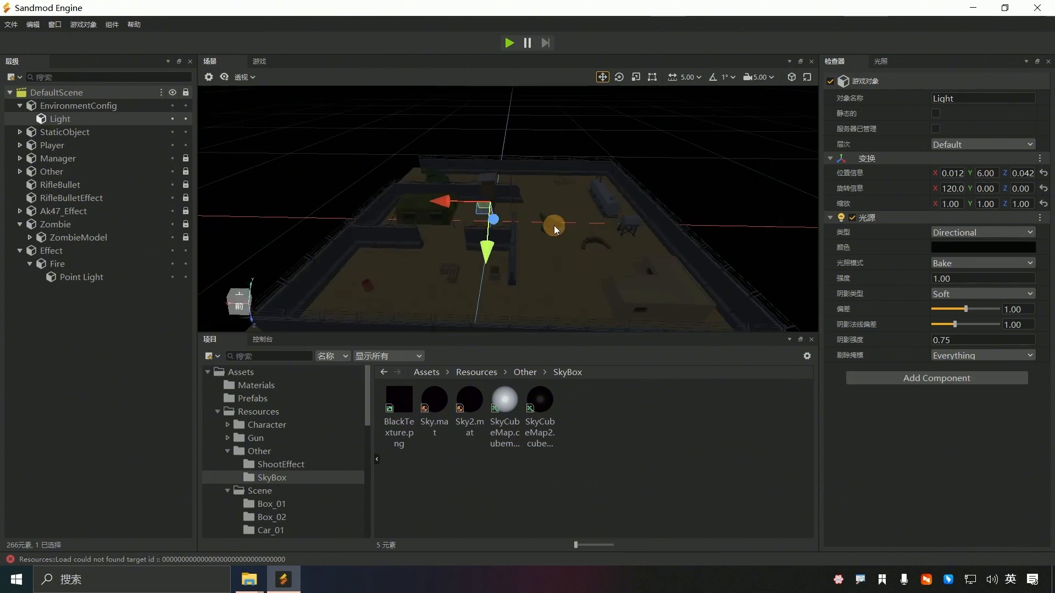
{"action": "left_click", "coordinate": [20, 145]}
{"action": "left_click", "coordinate": [54, 160]}
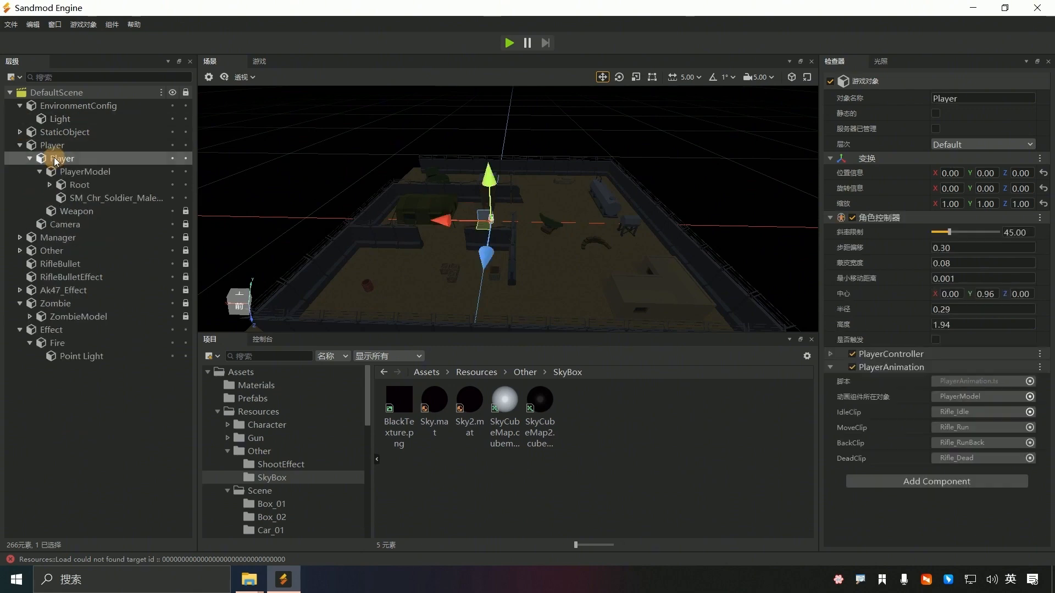
{"action": "double_click", "coordinate": [54, 159]}
{"action": "left_click_drag", "start_coordinate": [555, 216], "coordinate": [505, 214], "text": "alt"}
{"action": "scroll", "coordinate": [506, 214], "scroll_direction": "down", "scroll_amount": 8}
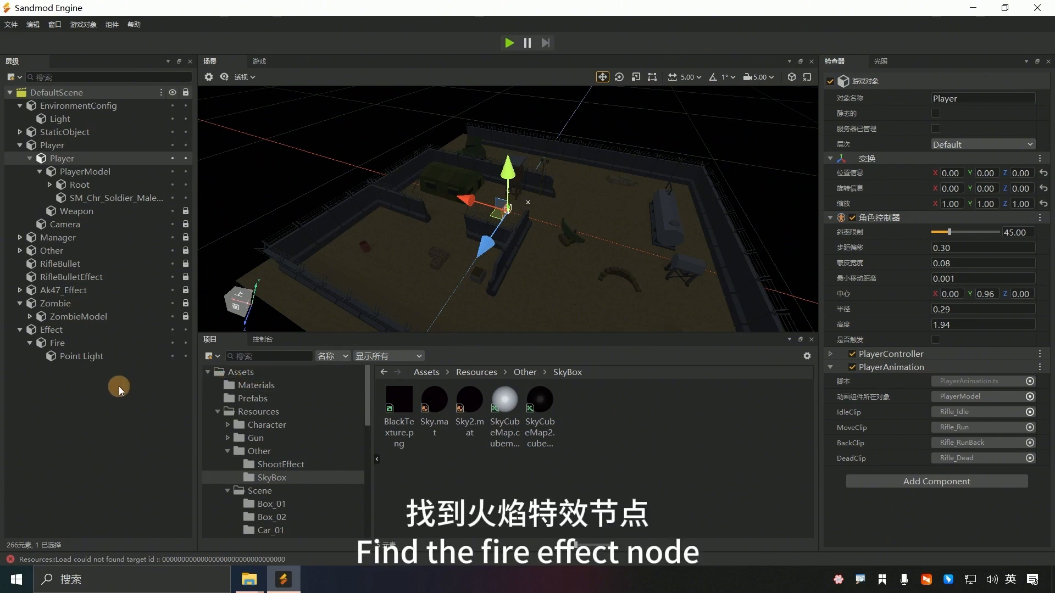
Focus on the Point Light under Fire and raise it to a Z position of about 1.362
{"action": "left_click", "coordinate": [54, 342]}
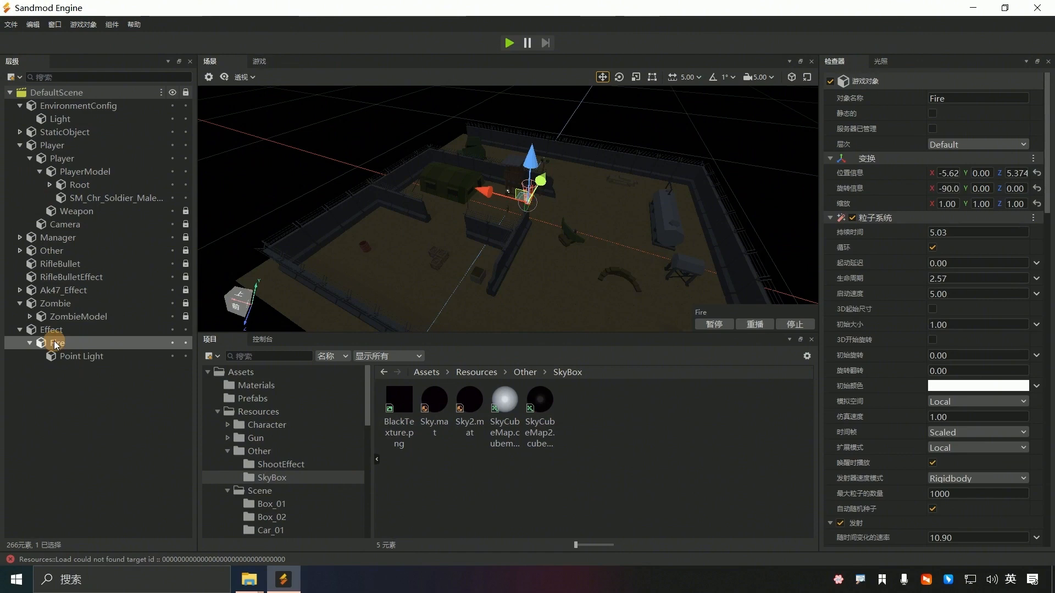
{"action": "left_click", "coordinate": [81, 358]}
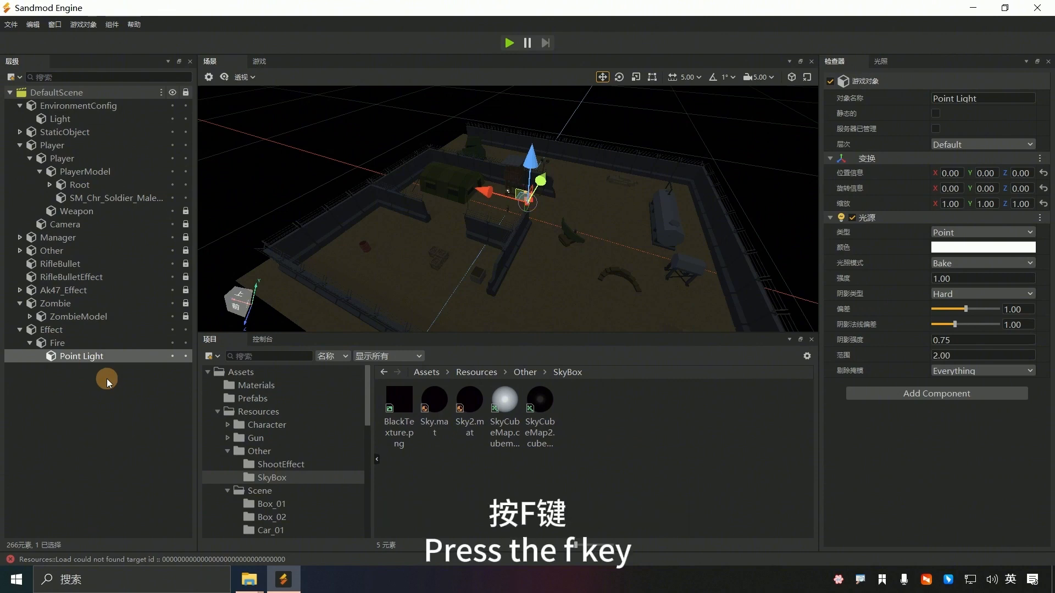
{"action": "key", "text": "f"}
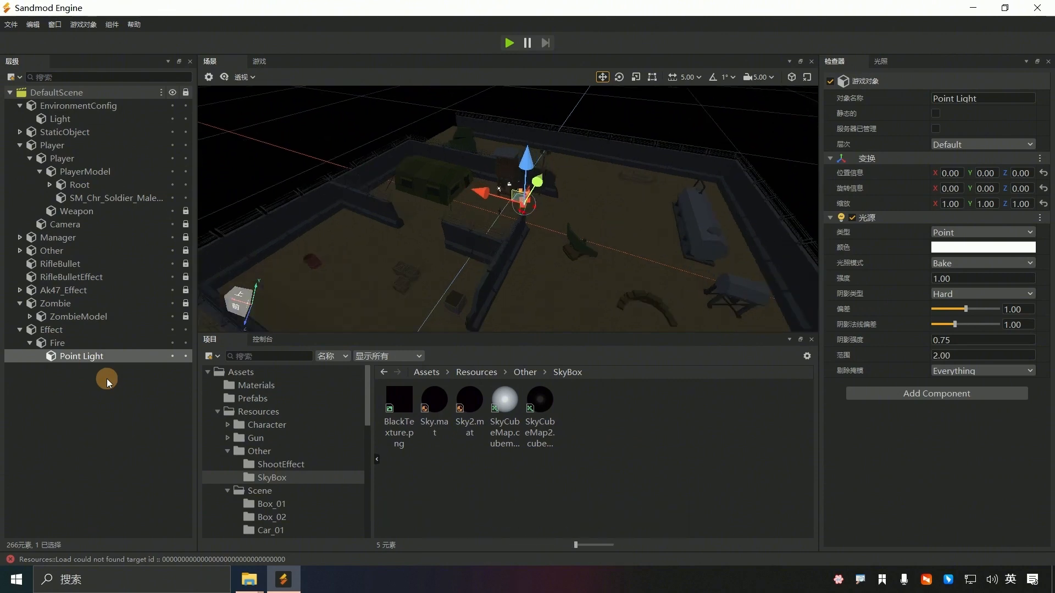
{"action": "scroll", "coordinate": [604, 256], "scroll_direction": "up", "scroll_amount": 4}
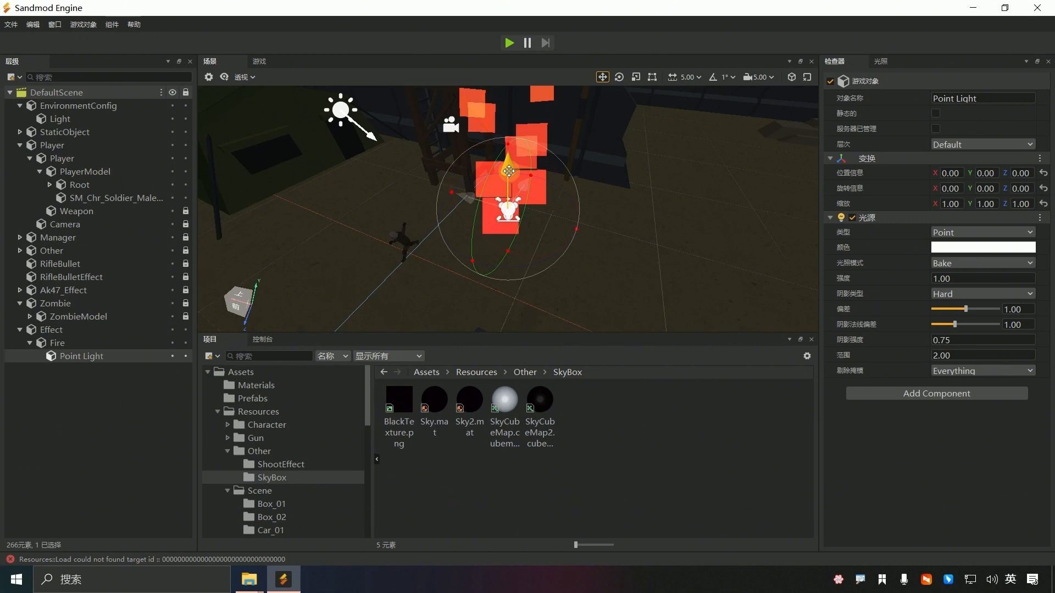
{"action": "left_click_drag", "start_coordinate": [510, 172], "coordinate": [508, 124]}
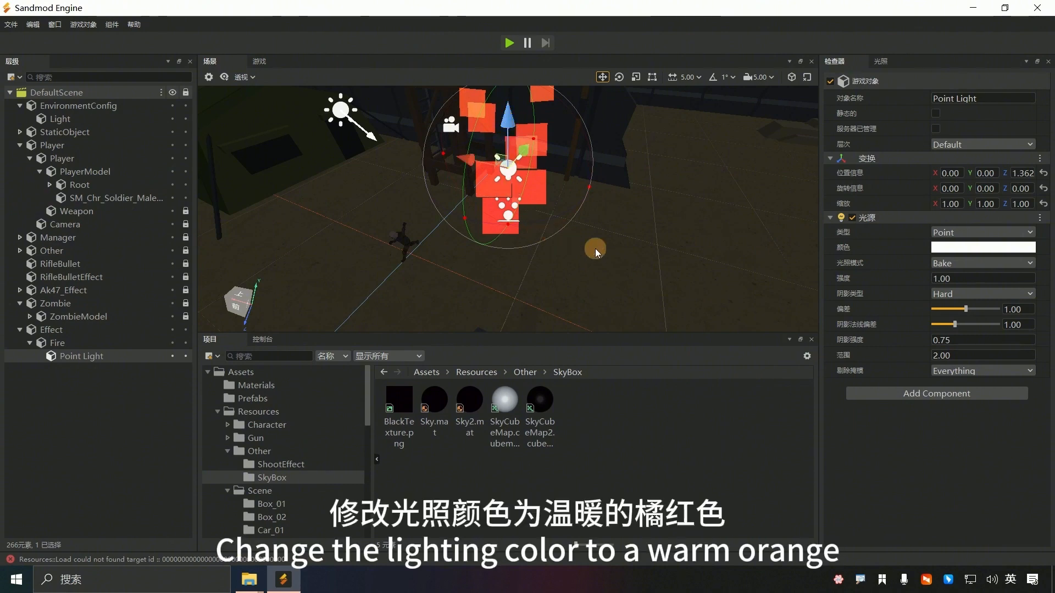
Set the Point Light's colour (颜色) to a warm orange-red and increase its range (范围) to about 7.82
{"action": "left_click", "coordinate": [983, 247]}
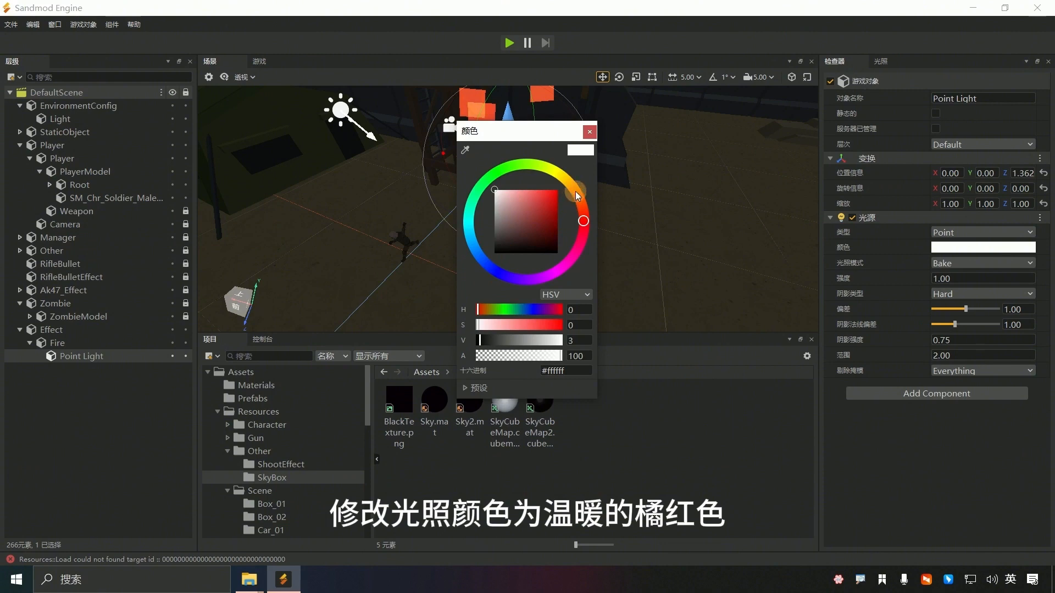
{"action": "mouse_move", "coordinate": [575, 191]}
{"action": "left_mouse_down"}
{"action": "mouse_move", "coordinate": [582, 219]}
{"action": "mouse_move", "coordinate": [581, 203]}
{"action": "left_mouse_up"}
{"action": "left_click", "coordinate": [545, 192]}
{"action": "left_click", "coordinate": [583, 232]}
{"action": "left_click", "coordinate": [579, 243]}
{"action": "left_click", "coordinate": [549, 192]}
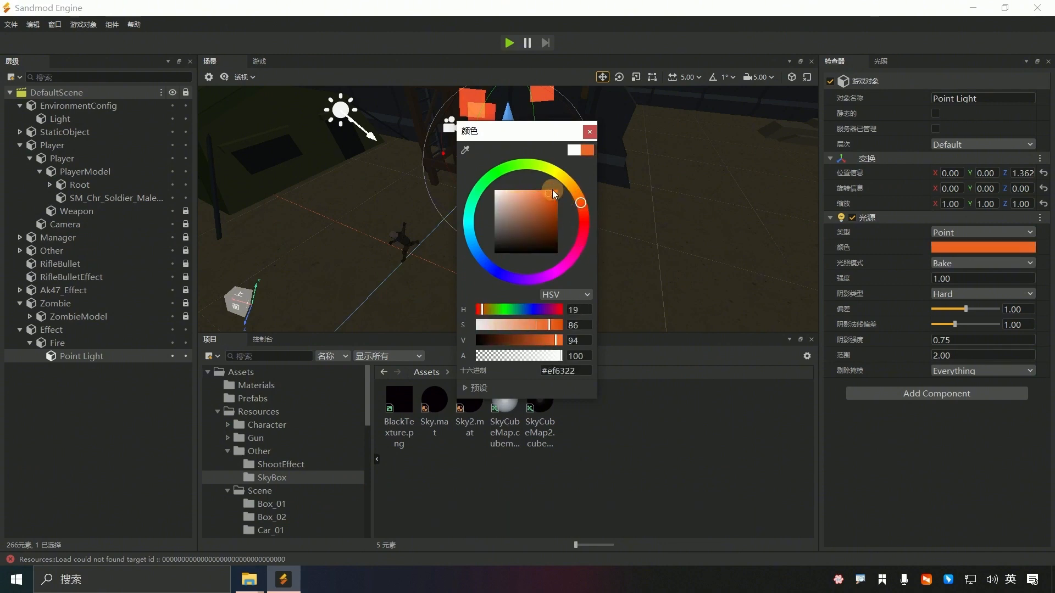
{"action": "left_click", "coordinate": [582, 210]}
{"action": "left_click", "coordinate": [554, 195]}
{"action": "left_click", "coordinate": [589, 133]}
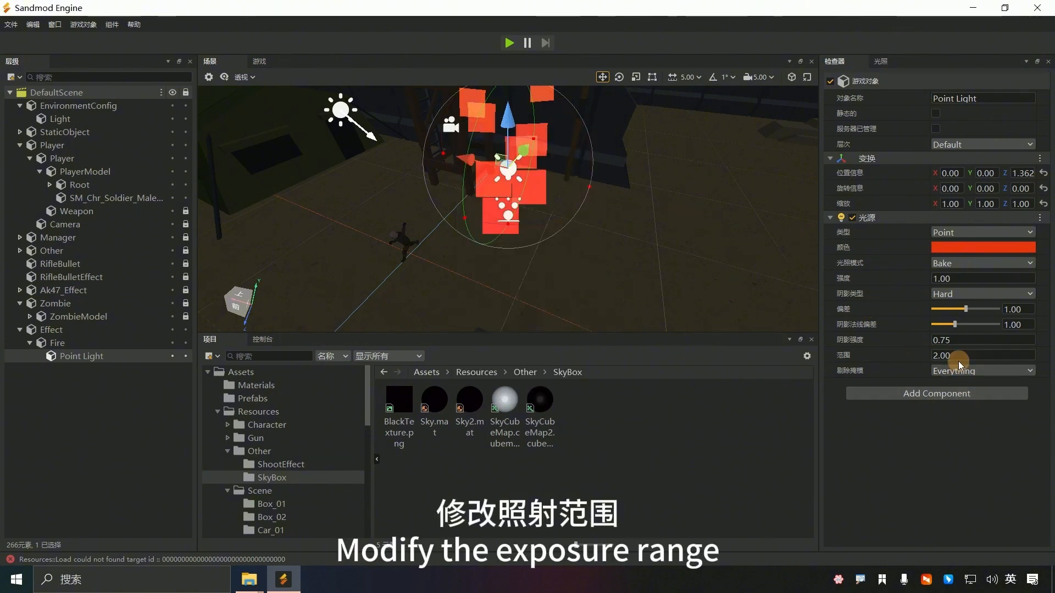
{"action": "left_click_drag", "start_coordinate": [960, 365], "coordinate": [1051, 375]}
{"action": "key", "text": "F1"}
{"action": "left_click_drag", "start_coordinate": [335, 164], "coordinate": [782, 422]}
{"action": "left_click", "coordinate": [546, 439]}
{"action": "left_click_drag", "start_coordinate": [532, 236], "coordinate": [521, 221]}
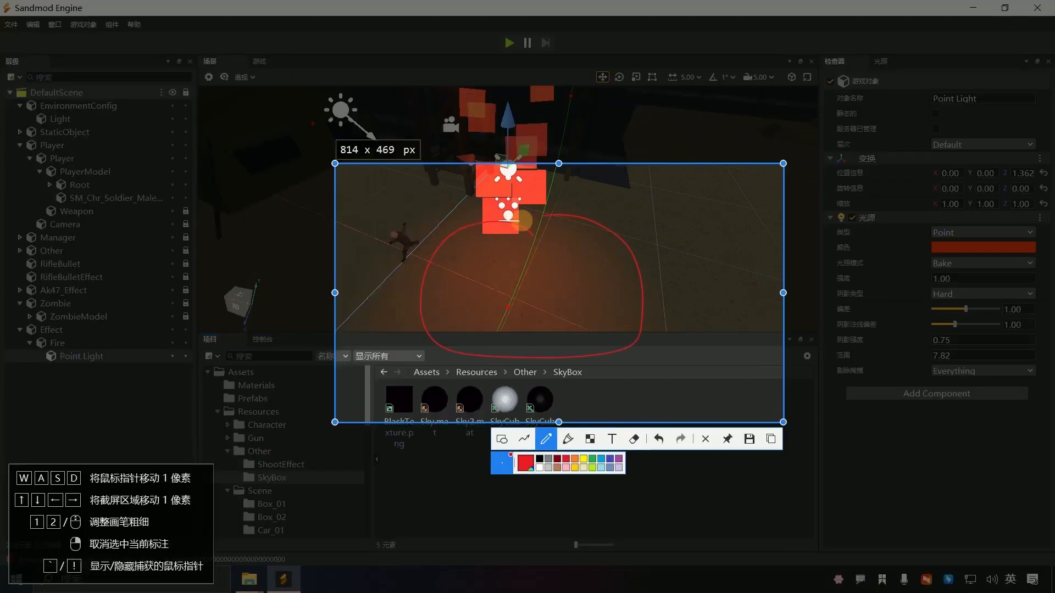
{"action": "key", "text": "Escape"}
{"action": "left_click", "coordinate": [542, 328]}
Increase the Point Light's range (范围) to about 9.29 and set its Z position to 0
{"action": "left_click_drag", "start_coordinate": [950, 357], "coordinate": [953, 357]}
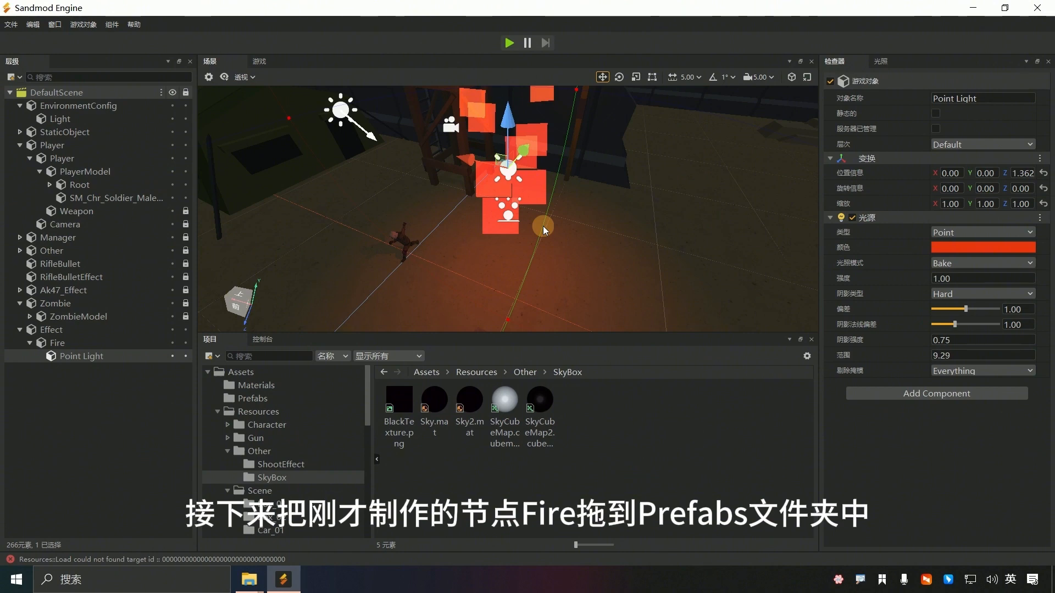
{"action": "double_click", "coordinate": [1022, 173]}
{"action": "type", "text": "0"}
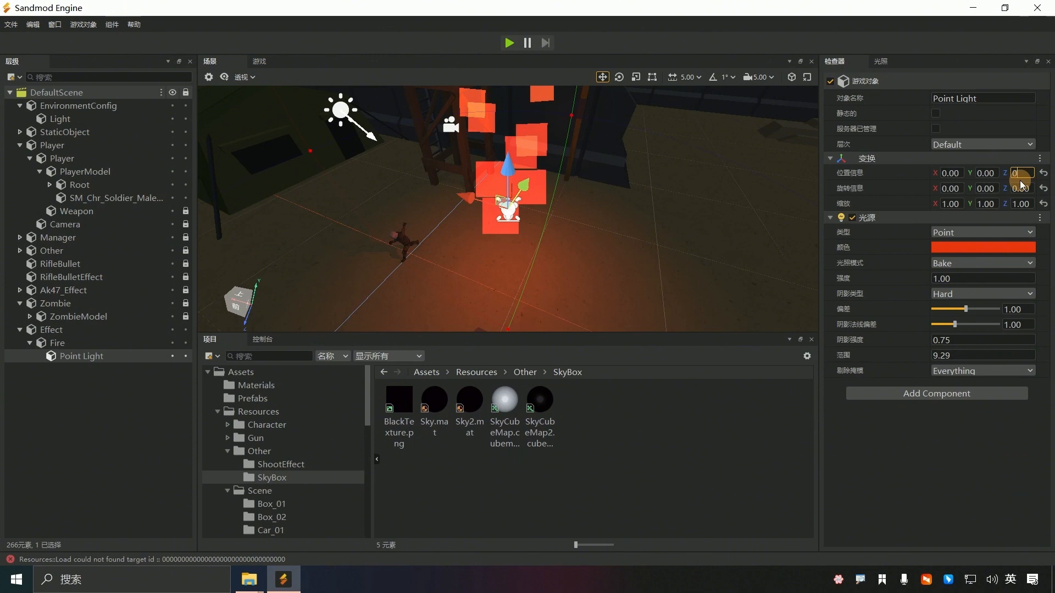
Set the Fire object's X and Z position (位置信息) to 0
{"action": "left_click", "coordinate": [57, 343]}
{"action": "double_click", "coordinate": [948, 173]}
{"action": "type", "text": "0"}
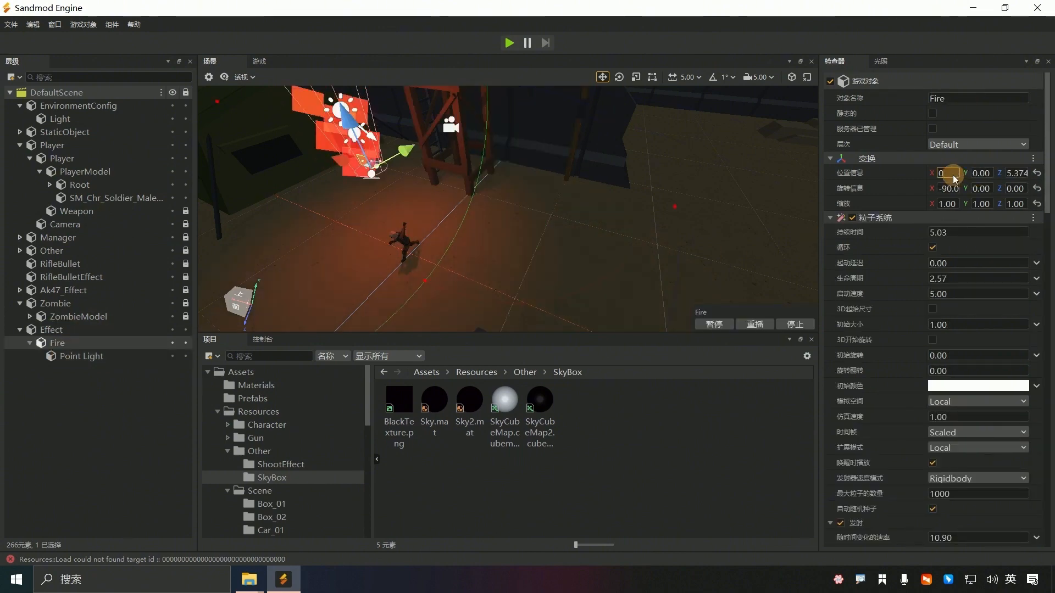
{"action": "double_click", "coordinate": [1015, 173]}
{"action": "type", "text": "0"}
Save Fire as a prefab in the Prefabs folder and unlink the scene's Fire object from that prefab
{"action": "left_click", "coordinate": [49, 350]}
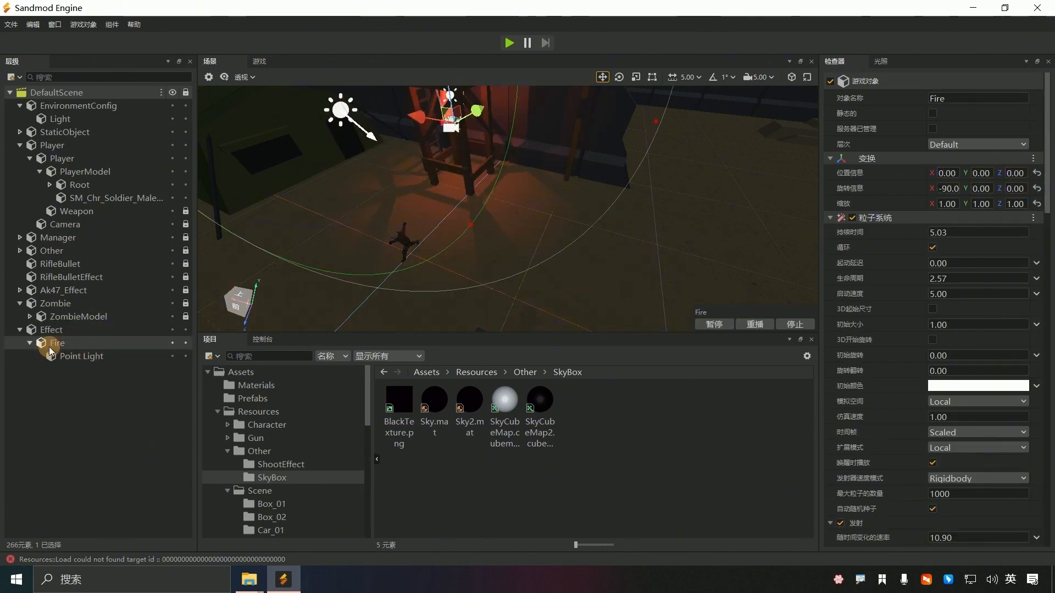
{"action": "left_click_drag", "start_coordinate": [50, 350], "coordinate": [608, 355]}
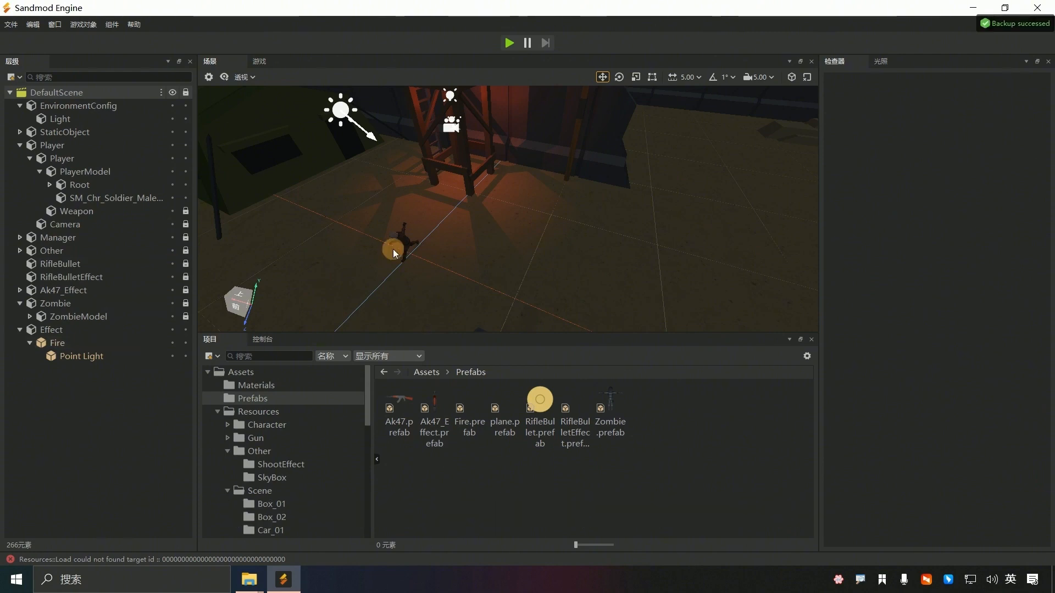
{"action": "left_click", "coordinate": [100, 345]}
{"action": "right_click", "coordinate": [100, 345]}
{"action": "left_click", "coordinate": [277, 490]}
Move Fire away from the watchtower across the yard to about X 16.03, Y -3.69, Z 27.78
{"action": "scroll", "coordinate": [540, 309], "scroll_direction": "down", "scroll_amount": 6}
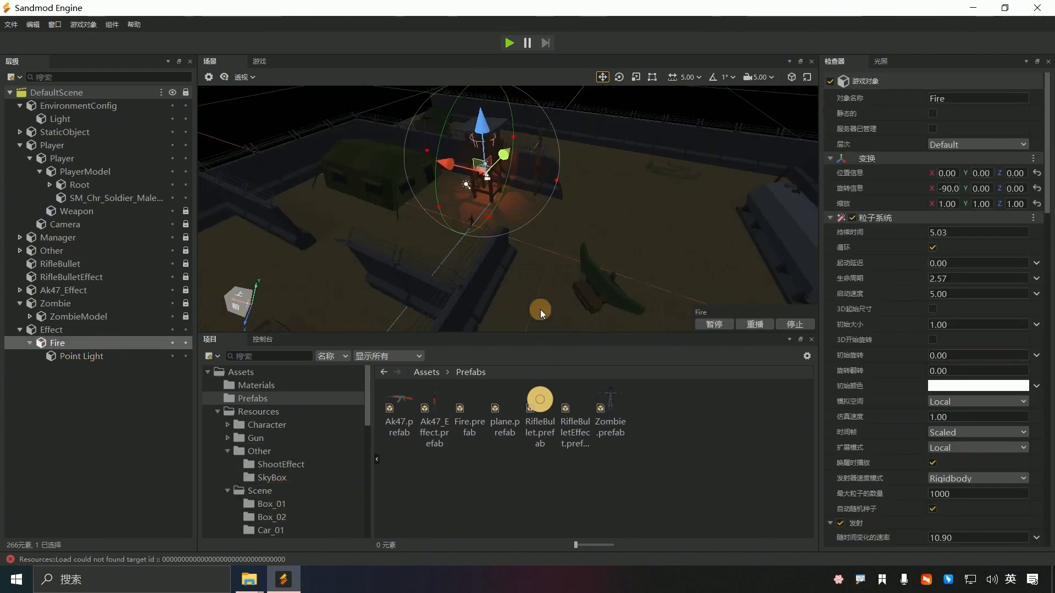
{"action": "scroll", "coordinate": [428, 224], "scroll_direction": "down", "scroll_amount": 3}
{"action": "left_click_drag", "start_coordinate": [454, 177], "coordinate": [381, 286]}
{"action": "scroll", "coordinate": [381, 284], "scroll_direction": "up", "scroll_amount": 3}
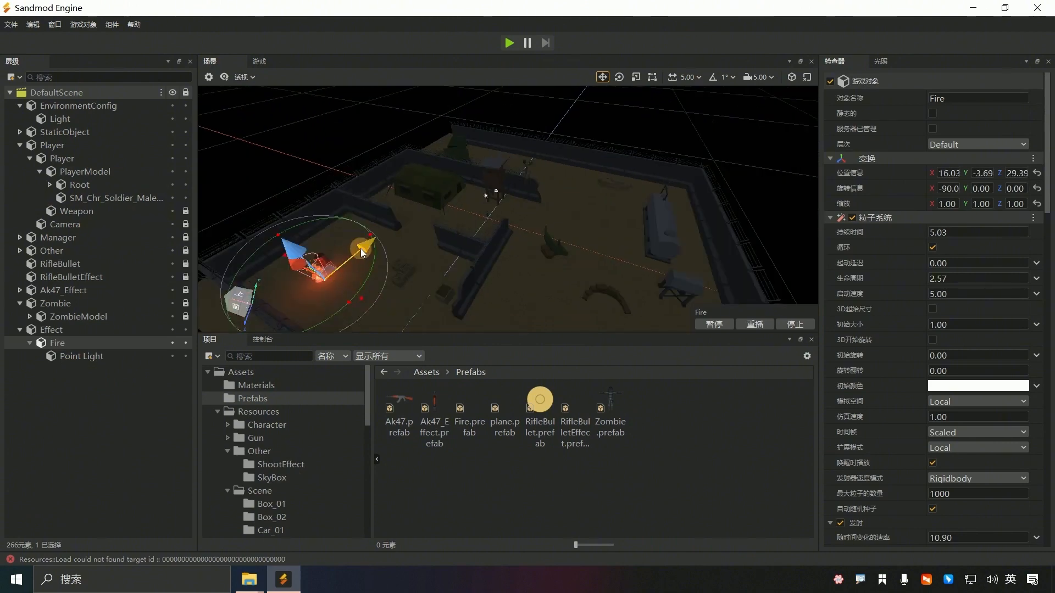
{"action": "left_click_drag", "start_coordinate": [360, 248], "coordinate": [372, 241]}
{"action": "left_click", "coordinate": [239, 295]}
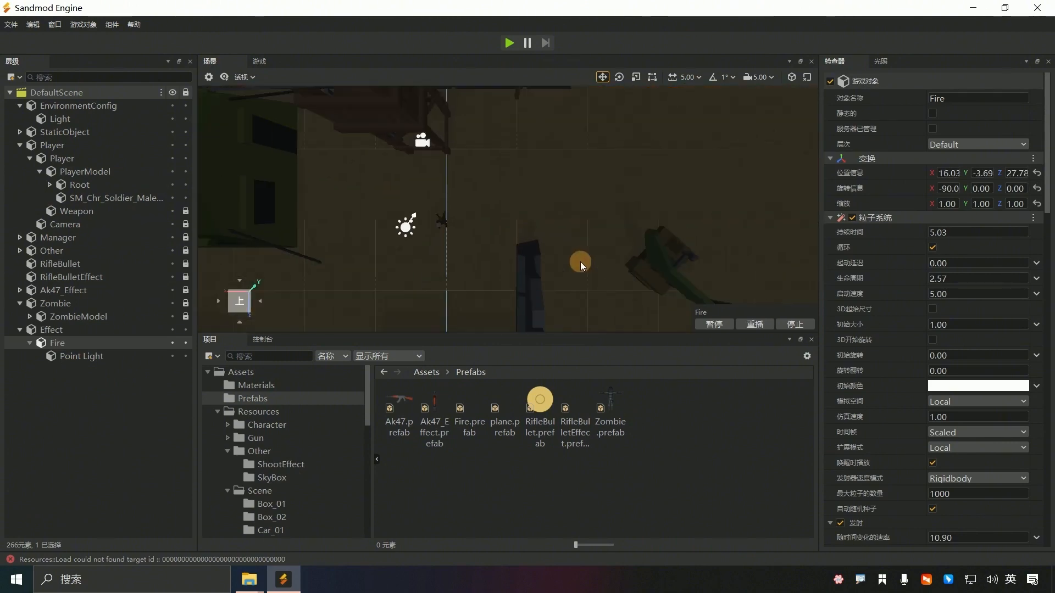
{"action": "double_click", "coordinate": [55, 343]}
{"action": "type", "text": "f"}
{"action": "left_click", "coordinate": [70, 361]}
{"action": "key", "text": "ctrl+z"}
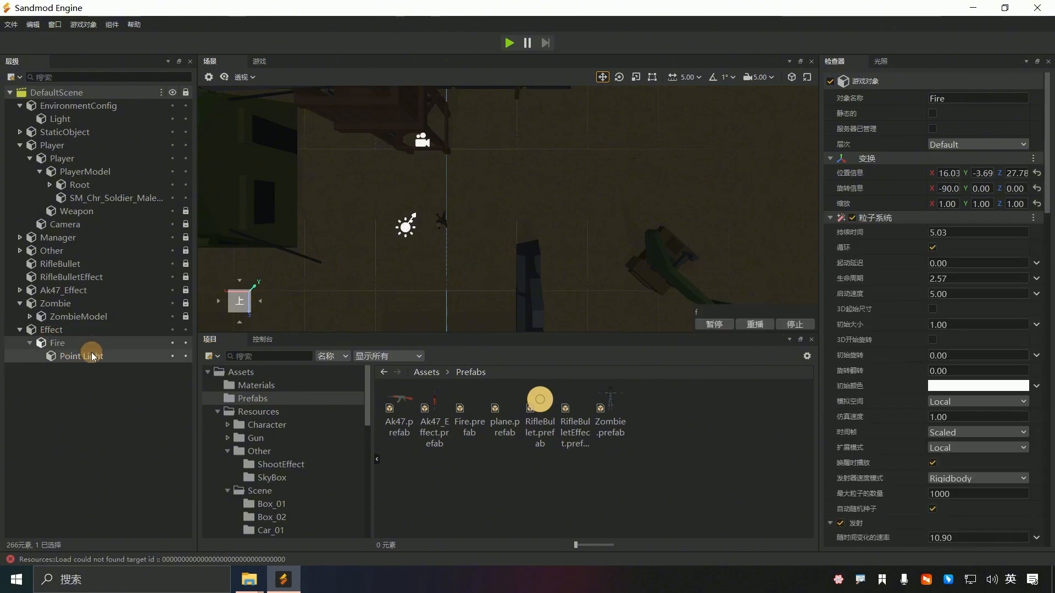
Move Fire next to the oil barrel, to about X 20.01, Z 27.22
{"action": "double_click", "coordinate": [61, 341]}
{"action": "scroll", "coordinate": [482, 220], "scroll_direction": "down", "scroll_amount": 3}
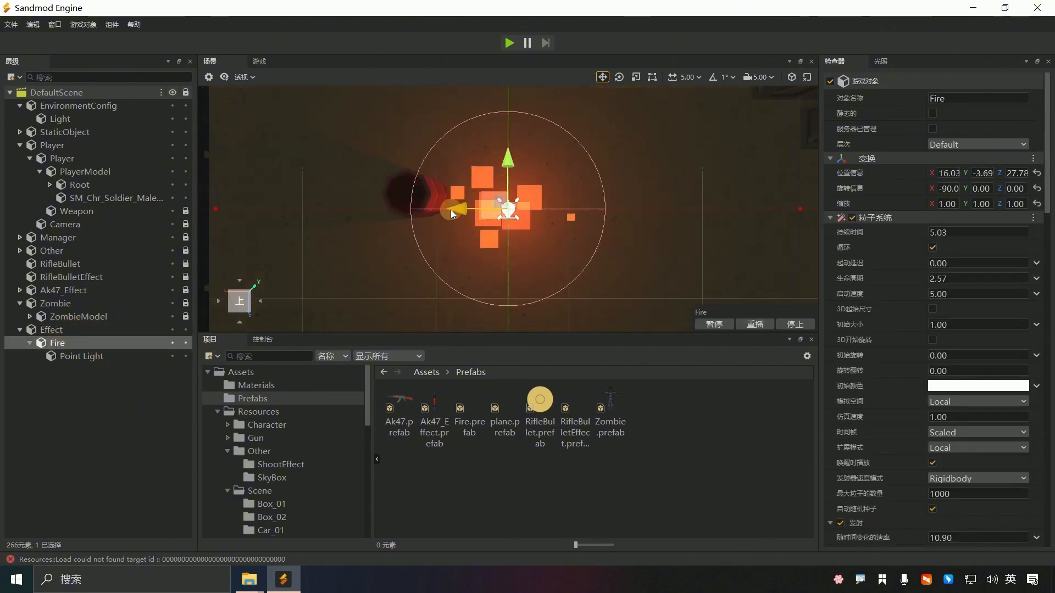
{"action": "left_click_drag", "start_coordinate": [450, 209], "coordinate": [358, 193]}
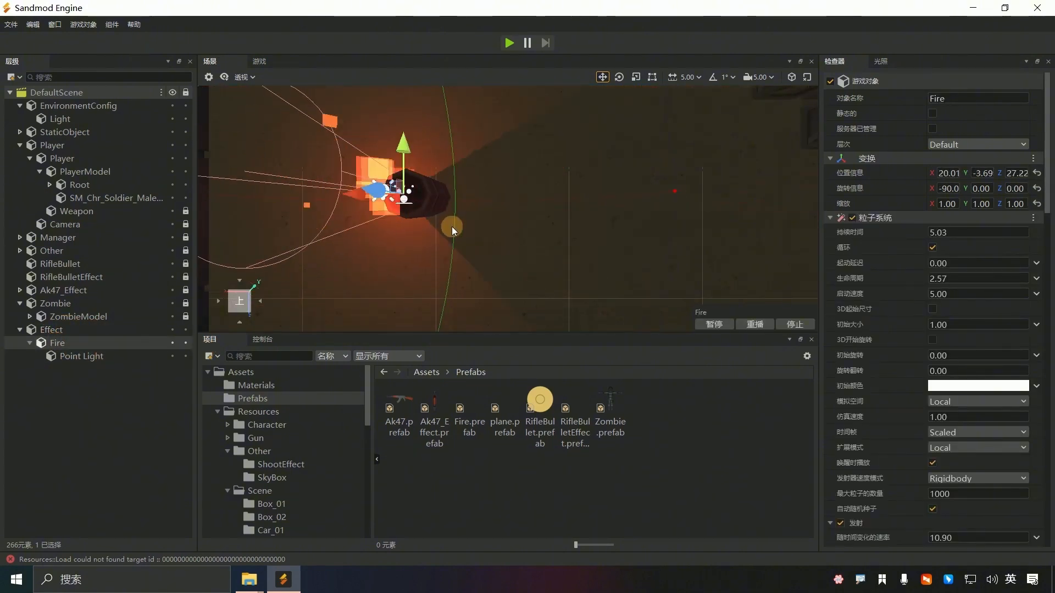
Raise Fire from the ground to the height of the barrel's rim, at a Y position of about -1.57
{"action": "right_click_drag", "start_coordinate": [452, 226], "coordinate": [461, 285]}
{"action": "right_click_drag", "start_coordinate": [507, 208], "coordinate": [494, 204]}
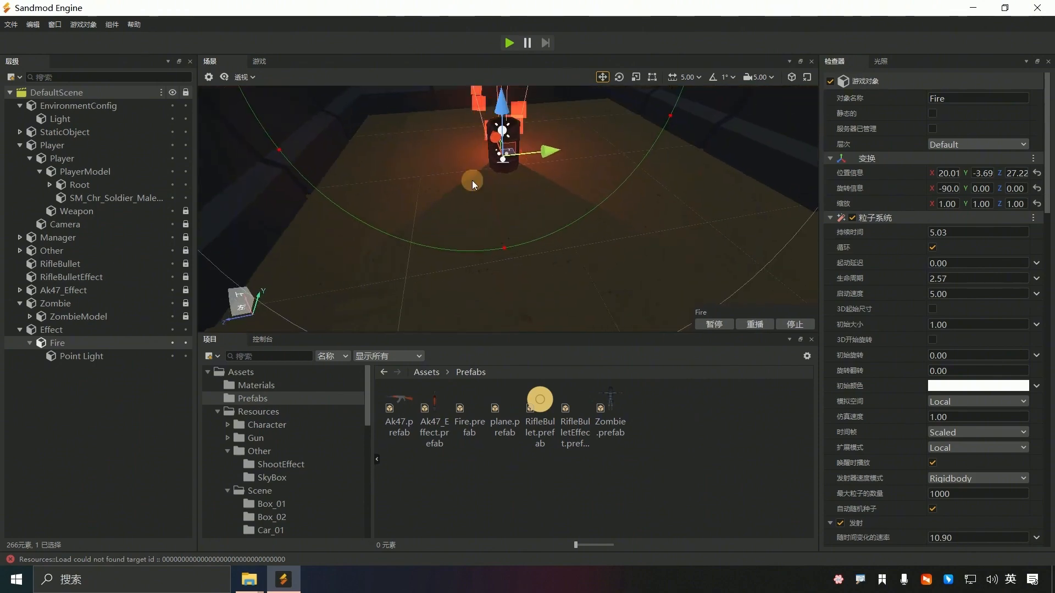
{"action": "key", "text": "f"}
{"action": "left_click_drag", "start_coordinate": [506, 171], "coordinate": [508, 125]}
{"action": "scroll", "coordinate": [506, 140], "scroll_direction": "down", "scroll_amount": 5}
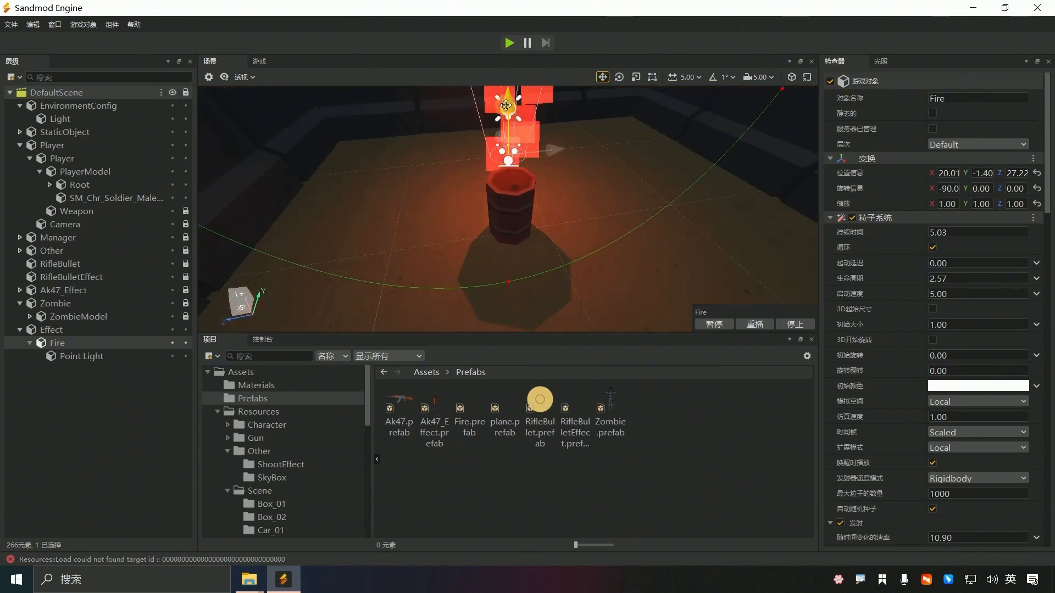
Centre Fire over the barrel at about X 18.83, Z 27.44 and raise it to a Y position of about -1.16
{"action": "right_click_drag", "start_coordinate": [516, 147], "coordinate": [507, 209]}
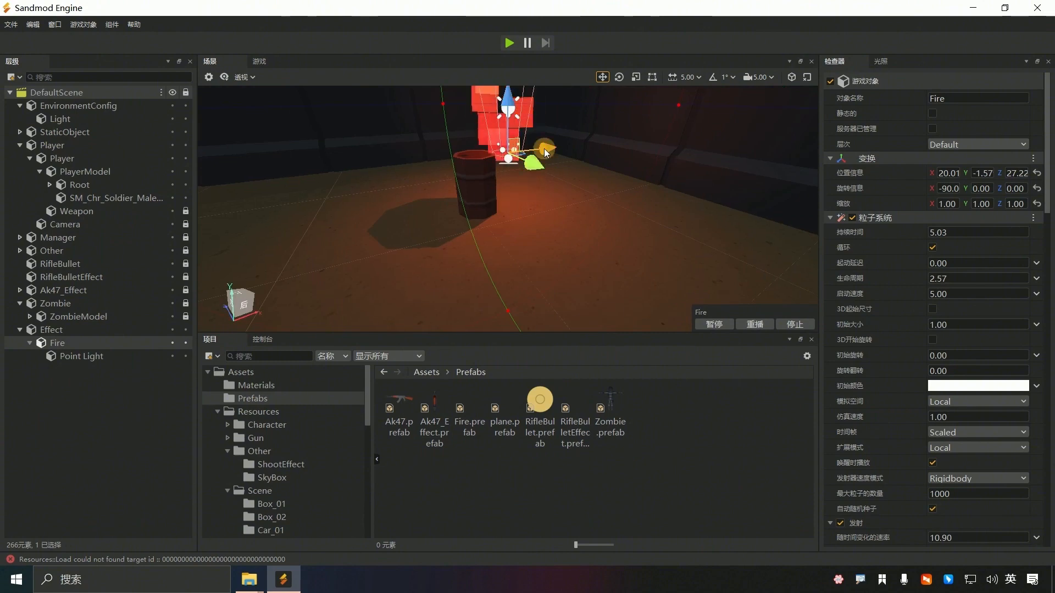
{"action": "left_click_drag", "start_coordinate": [532, 163], "coordinate": [489, 167]}
{"action": "left_click", "coordinate": [242, 291]}
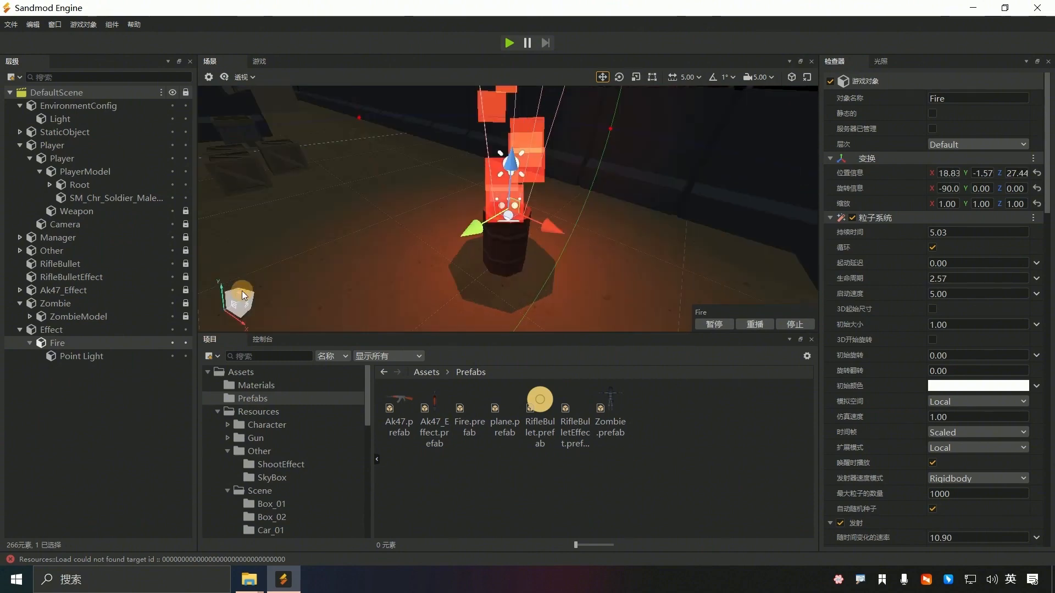
{"action": "right_click_drag", "start_coordinate": [631, 354], "coordinate": [506, 209]}
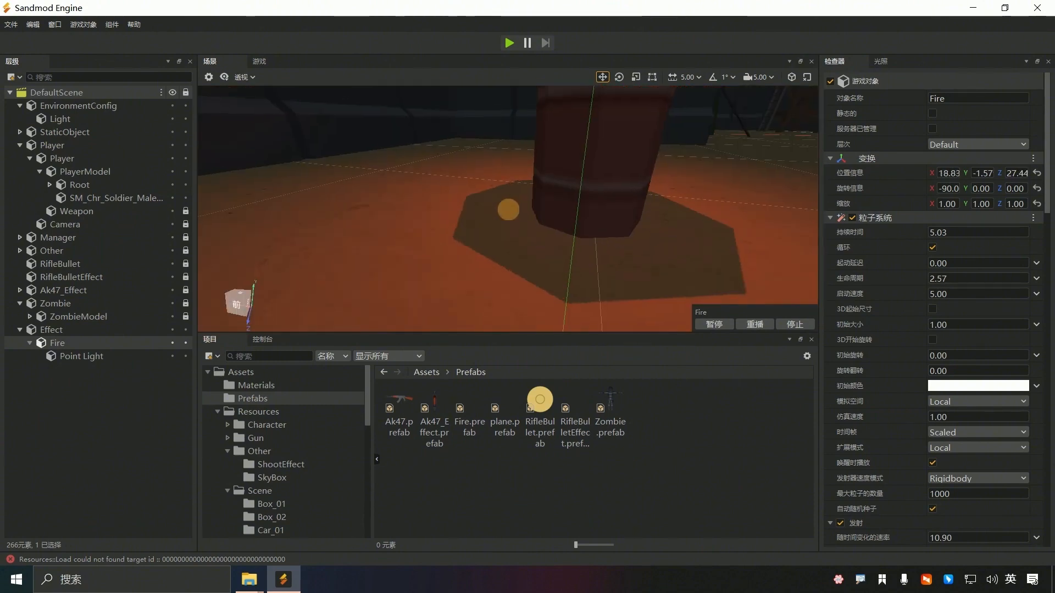
{"action": "key", "text": "f"}
{"action": "left_click_drag", "start_coordinate": [505, 164], "coordinate": [504, 135]}
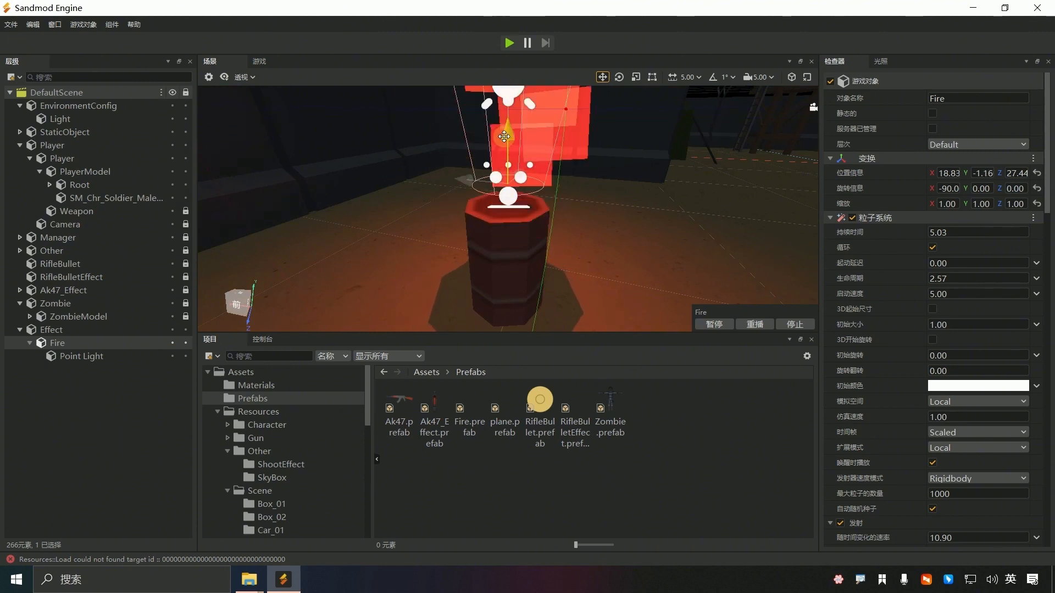
{"action": "scroll", "coordinate": [644, 220], "scroll_direction": "down", "scroll_amount": 3}
Try shrinking the flame by setting Fire's scale (缩放) to X 0.8, Y 0.6 and Z 0.6
{"action": "left_click", "coordinate": [948, 205]}
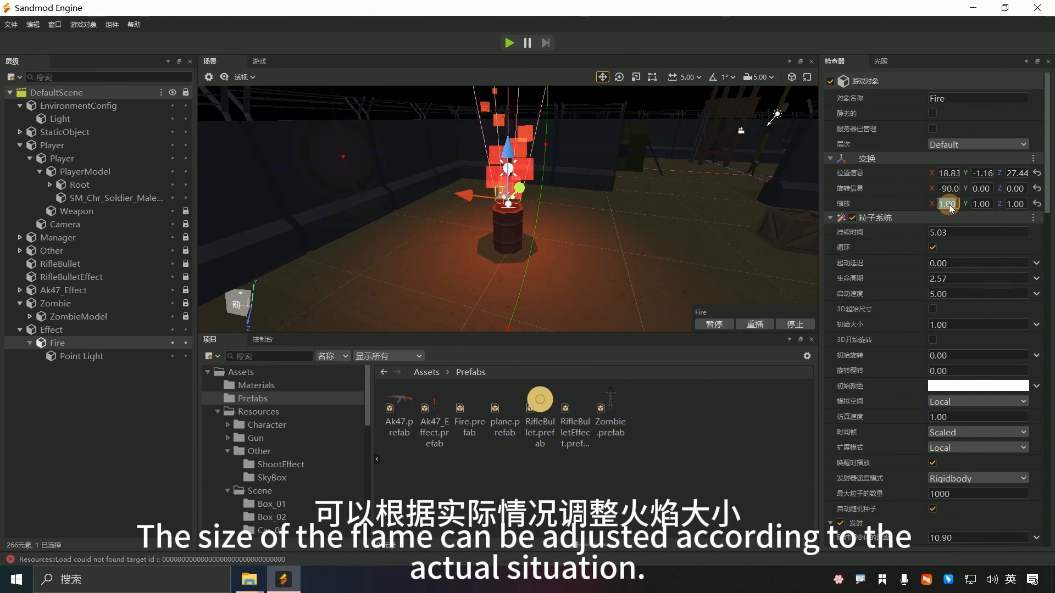
{"action": "type", "text": "0.8"}
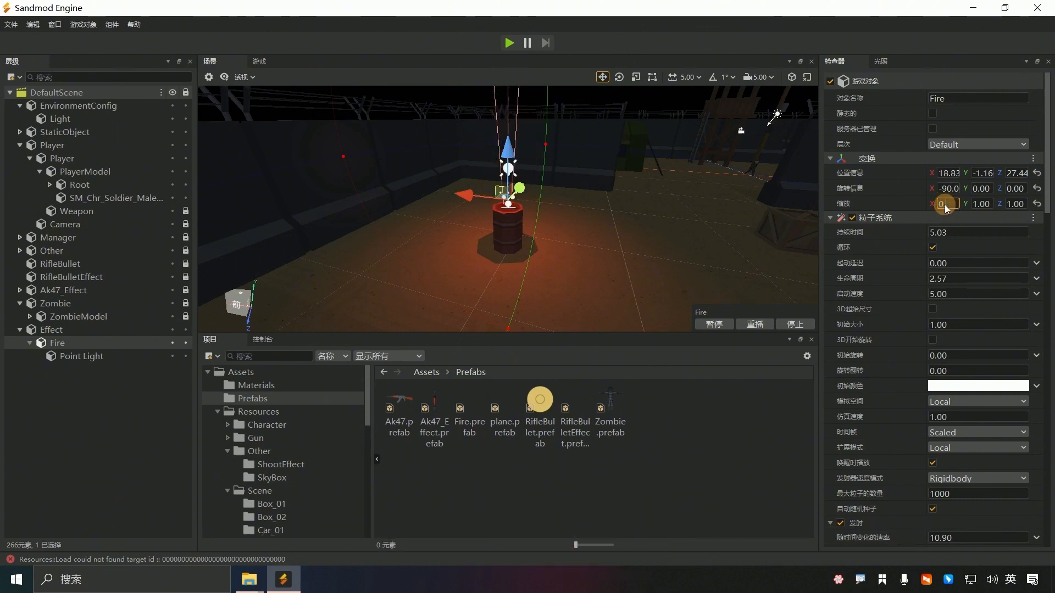
{"action": "left_click", "coordinate": [984, 204]}
{"action": "type", "text": "0.6"}
{"action": "left_click", "coordinate": [1015, 204]}
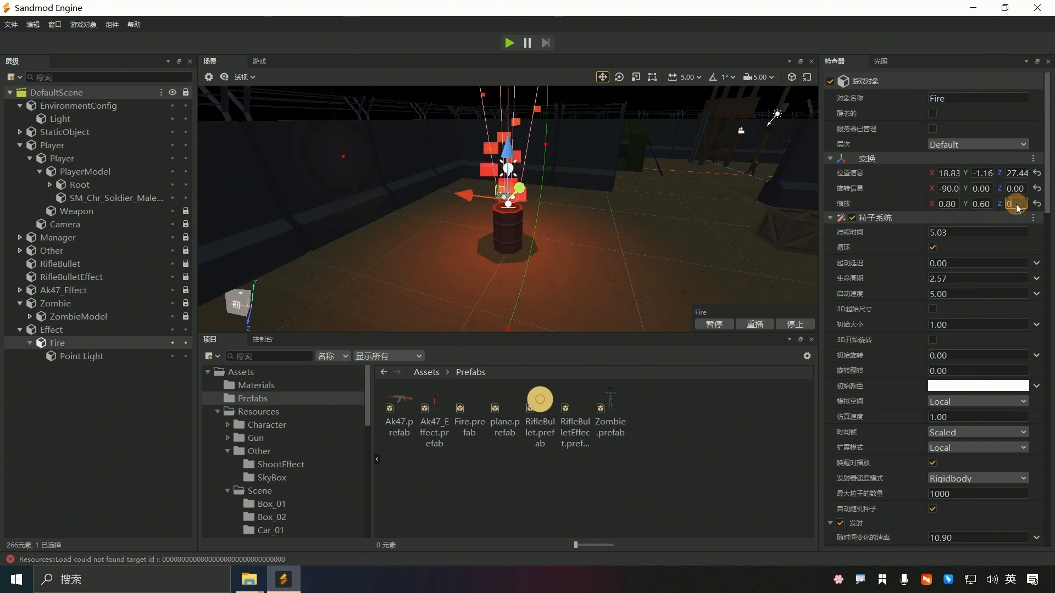
{"action": "type", "text": "0.6"}
Set Fire's scale (缩放) back to 1 on all three axes
{"action": "type", "text": "1"}
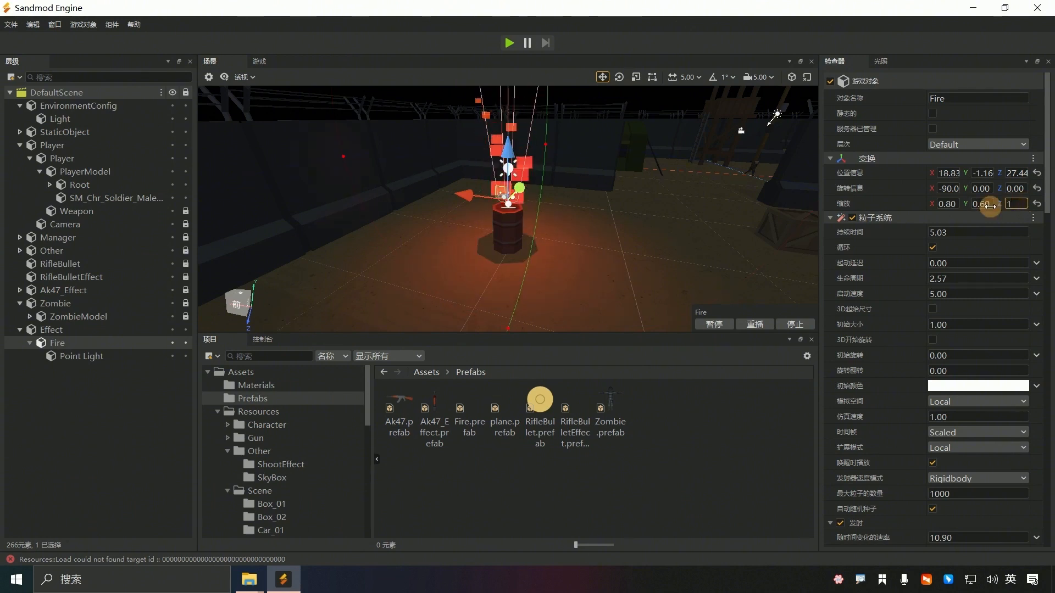
{"action": "left_click", "coordinate": [984, 206]}
{"action": "type", "text": "1"}
{"action": "left_click", "coordinate": [948, 204]}
{"action": "type", "text": "1"}
{"action": "left_click", "coordinate": [982, 173]}
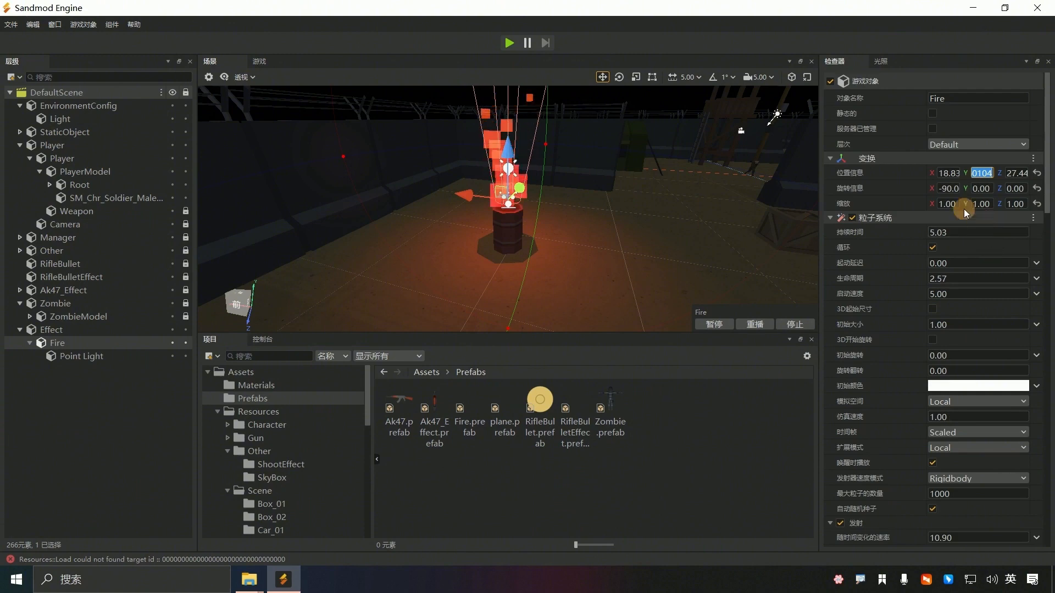
{"action": "scroll", "coordinate": [926, 356], "scroll_direction": "down", "scroll_amount": 1}
{"action": "scroll", "coordinate": [925, 357], "scroll_direction": "down", "scroll_amount": 2}
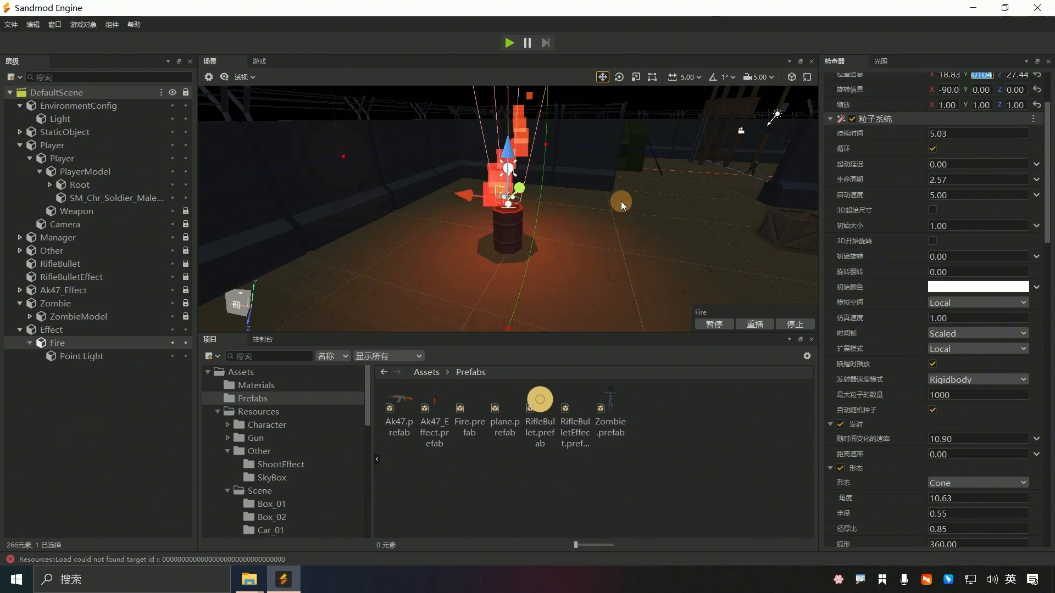
Locate the oil barrel under the flame in the hierarchy and make Fire a child of OilBarrel_01
{"action": "left_click", "coordinate": [502, 230]}
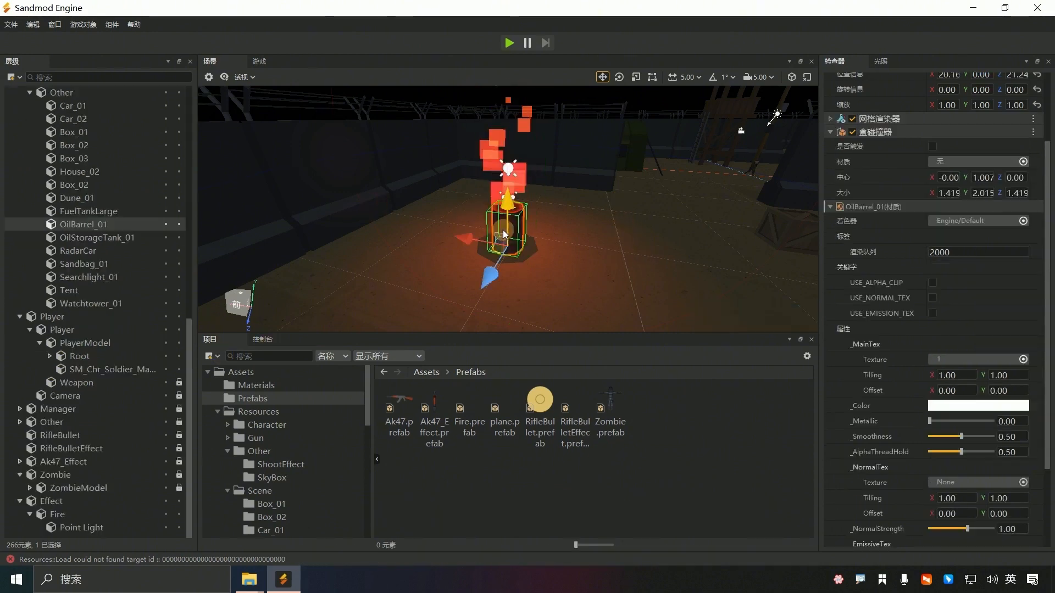
{"action": "left_click_drag", "start_coordinate": [60, 519], "coordinate": [159, 226]}
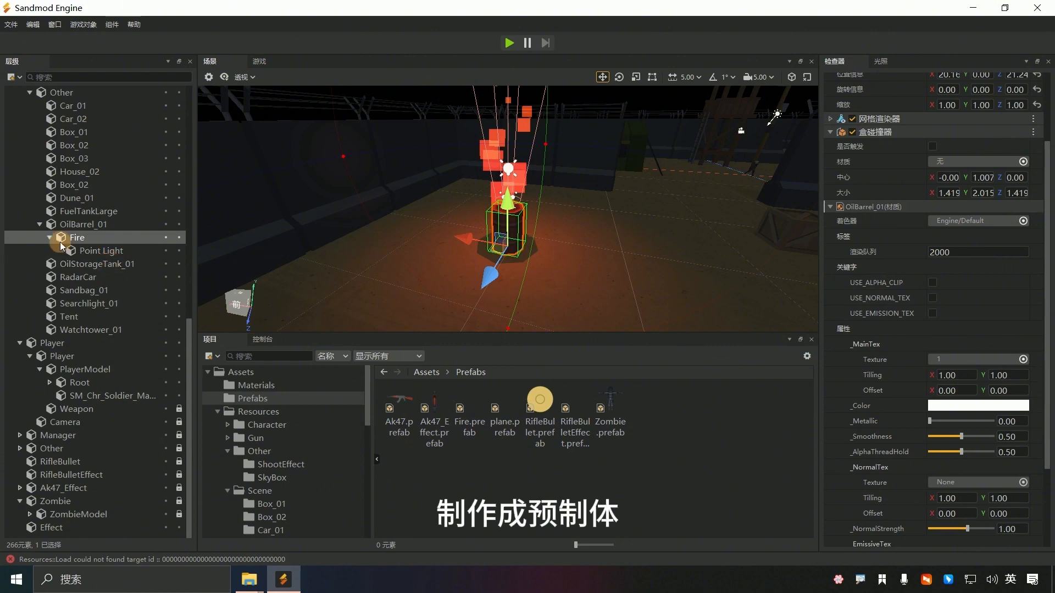
Set the X and Z position (位置信息) of OilBarrel_01 to 0
{"action": "left_click", "coordinate": [83, 224]}
{"action": "left_click", "coordinate": [948, 174]}
{"action": "type", "text": "0"}
{"action": "left_click", "coordinate": [1020, 174]}
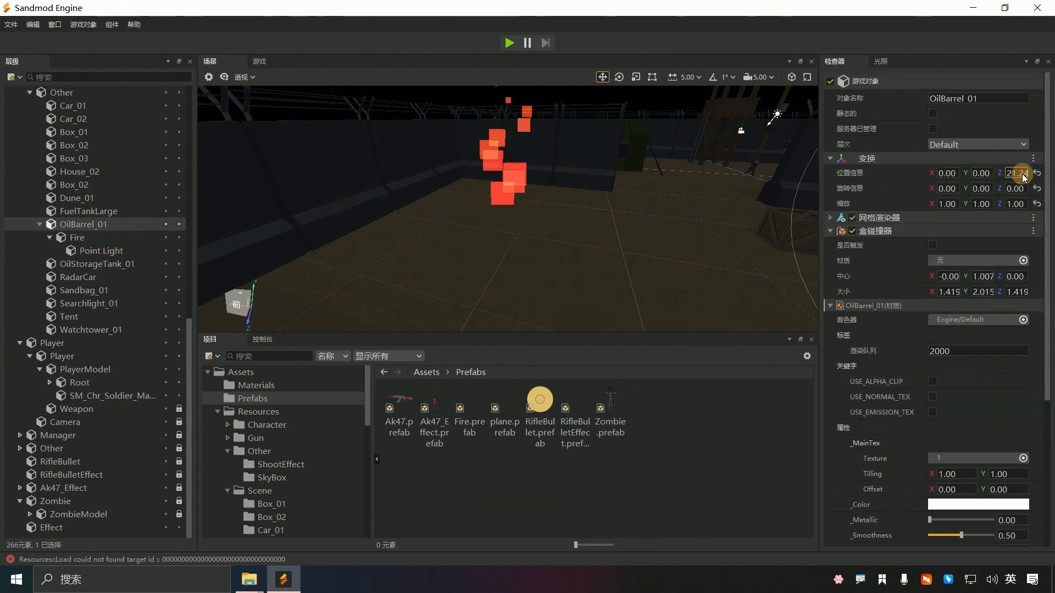
{"action": "type", "text": "0"}
{"action": "left_click", "coordinate": [105, 251]}
{"action": "left_click", "coordinate": [99, 229]}
{"action": "double_click", "coordinate": [99, 229]}
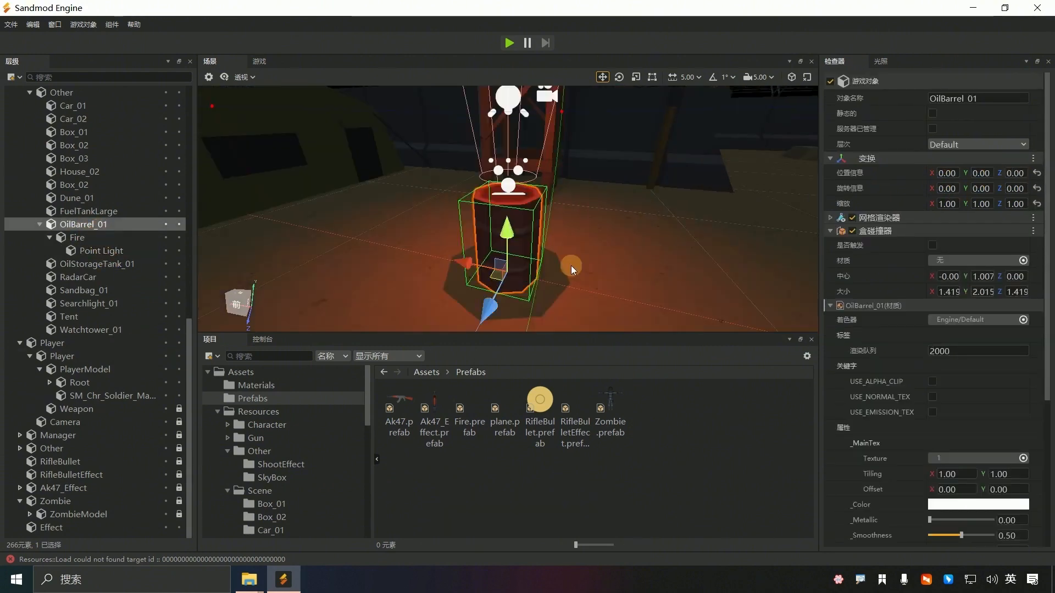
{"action": "scroll", "coordinate": [571, 265], "scroll_direction": "down", "scroll_amount": 10}
Centre Fire on the barrel by setting its X and Z position (位置信息) to 0
{"action": "left_click", "coordinate": [87, 237]}
{"action": "left_click", "coordinate": [950, 174]}
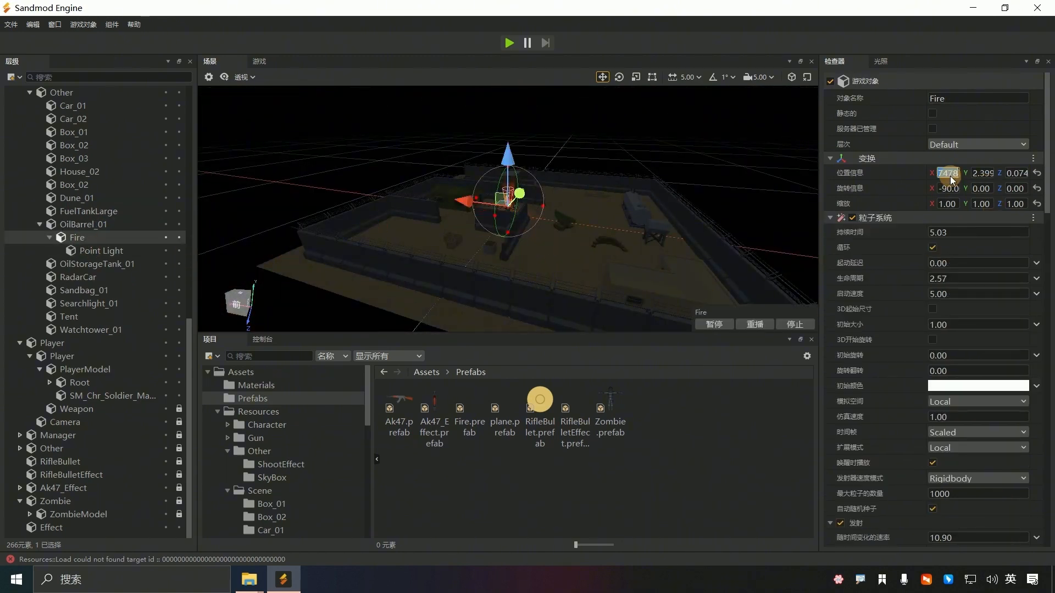
{"action": "type", "text": "0"}
{"action": "left_click", "coordinate": [1006, 173]}
{"action": "type", "text": "00"}
{"action": "scroll", "coordinate": [539, 236], "scroll_direction": "up", "scroll_amount": 5}
{"action": "double_click", "coordinate": [99, 224]}
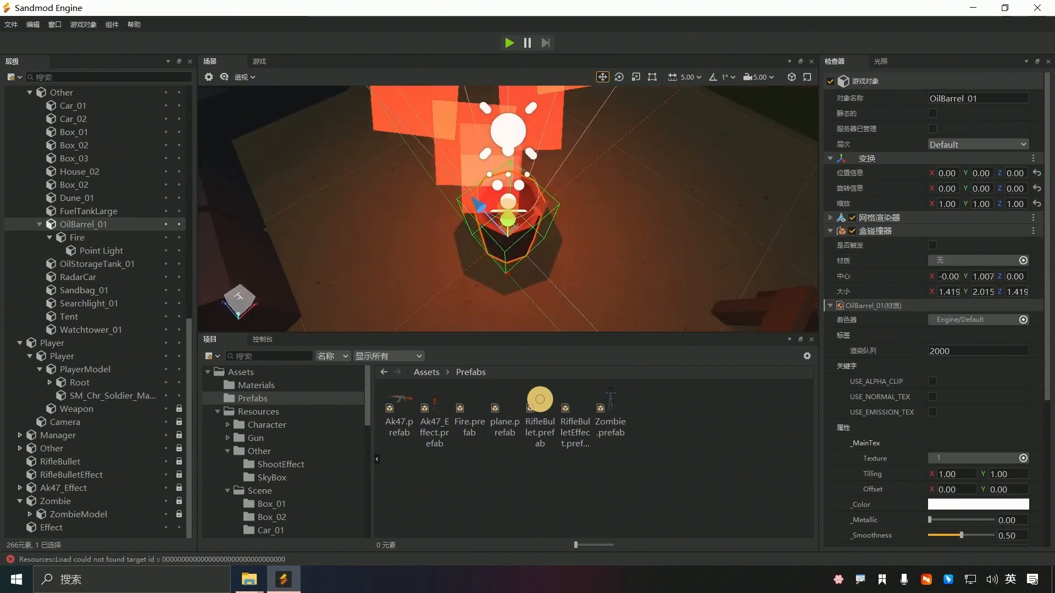
{"action": "left_click", "coordinate": [181, 241]}
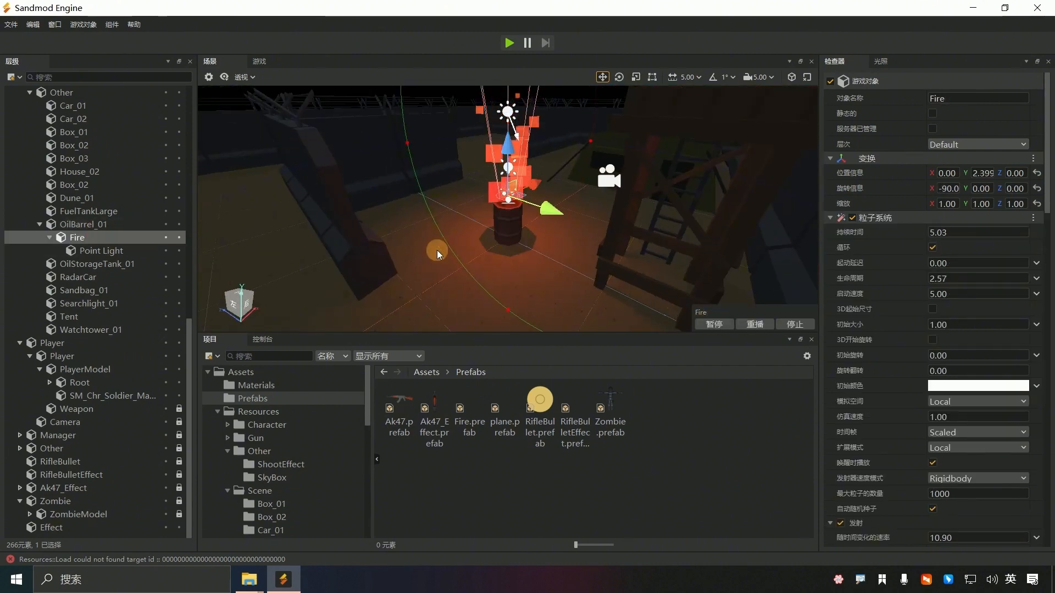
Save OilBarrel_01 together with its Fire child as a prefab in the Prefabs folder
{"action": "left_click_drag", "start_coordinate": [82, 224], "coordinate": [666, 443]}
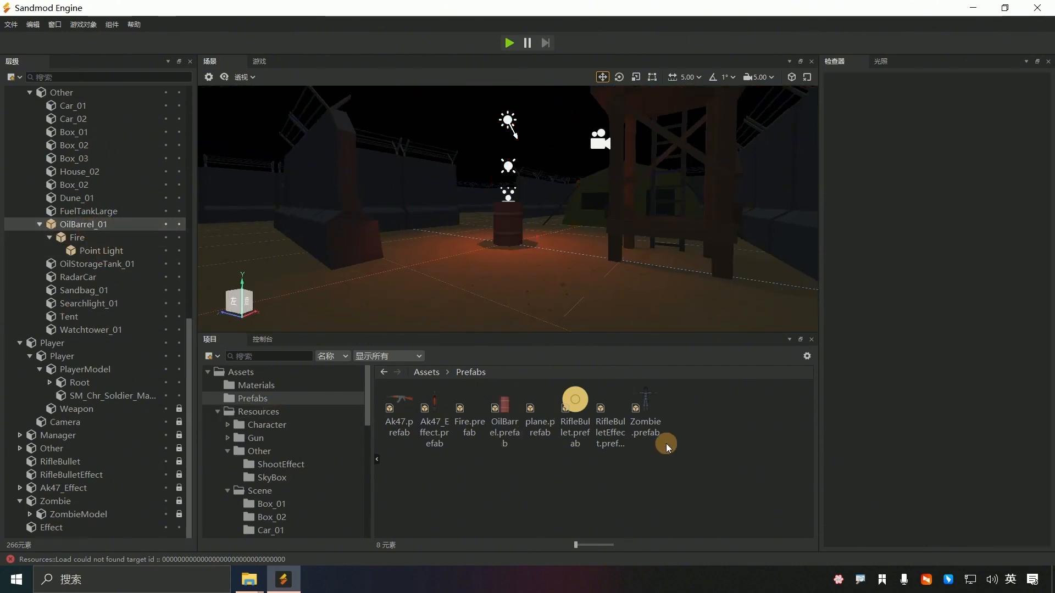
{"action": "left_click", "coordinate": [101, 224]}
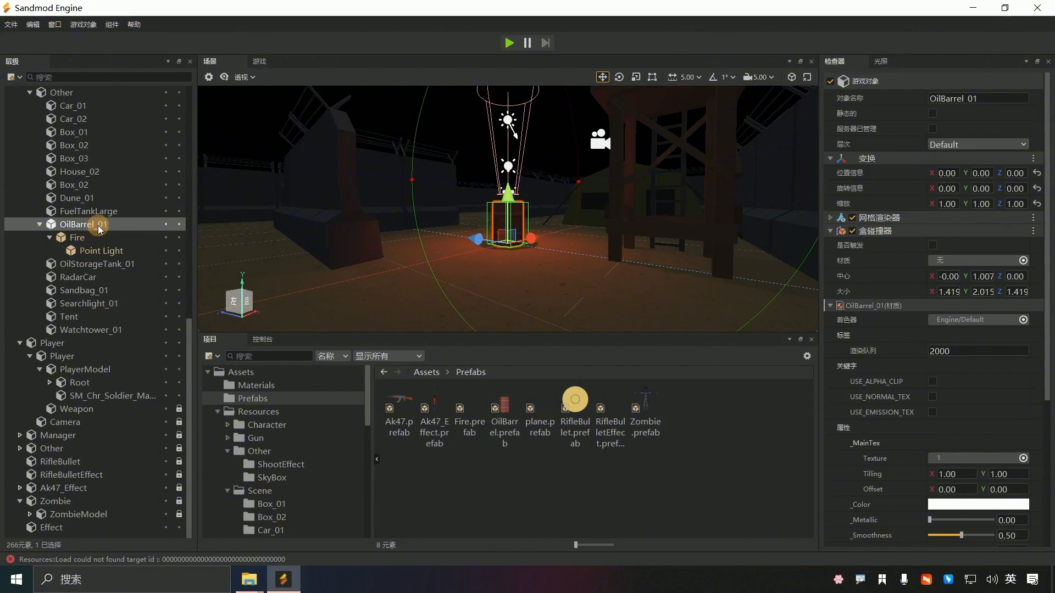
{"action": "right_click", "coordinate": [100, 225]}
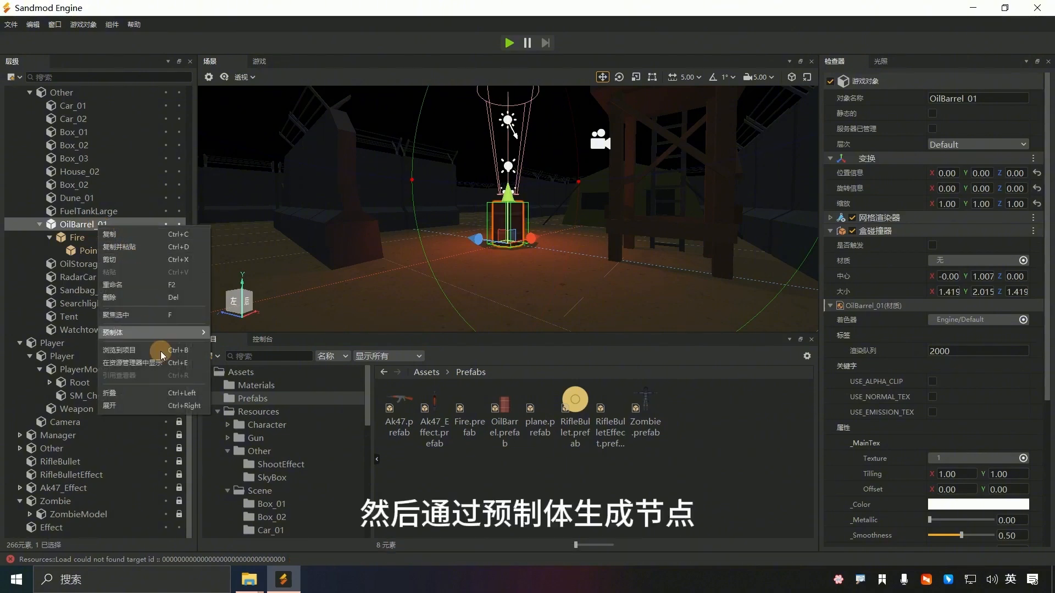
{"action": "mouse_move", "coordinate": [157, 337]}
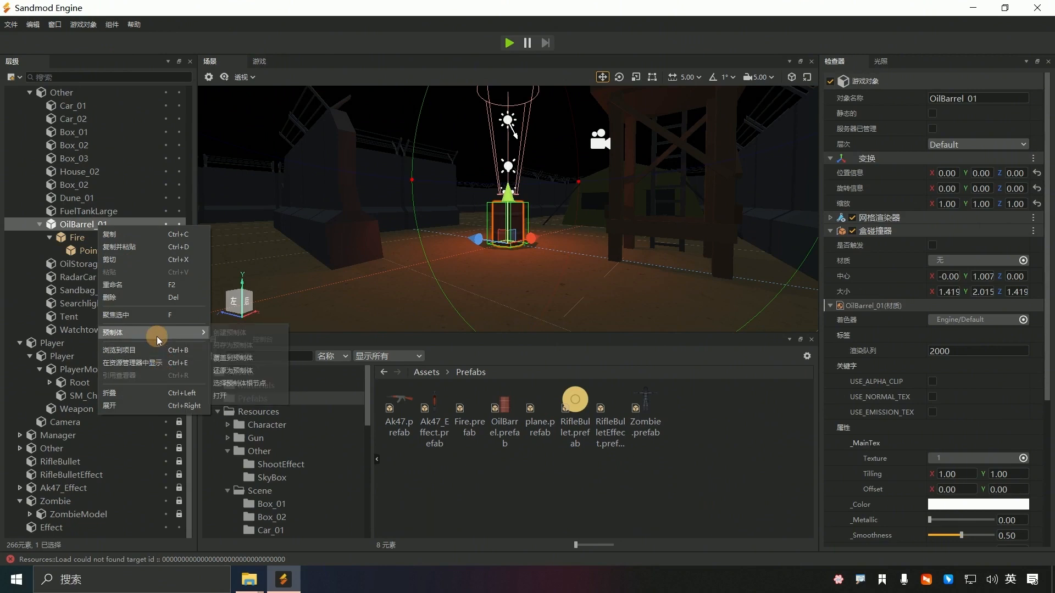
{"action": "left_click", "coordinate": [216, 386]}
Duplicate OilBarrel_01 and move the copy across the yard to about X -15.4, Z 19.47
{"action": "left_click_drag", "start_coordinate": [474, 259], "coordinate": [524, 206], "text": "alt"}
{"action": "scroll", "coordinate": [524, 206], "scroll_direction": "down", "scroll_amount": 5}
{"action": "left_click", "coordinate": [541, 270]}
{"action": "double_click", "coordinate": [84, 264]}
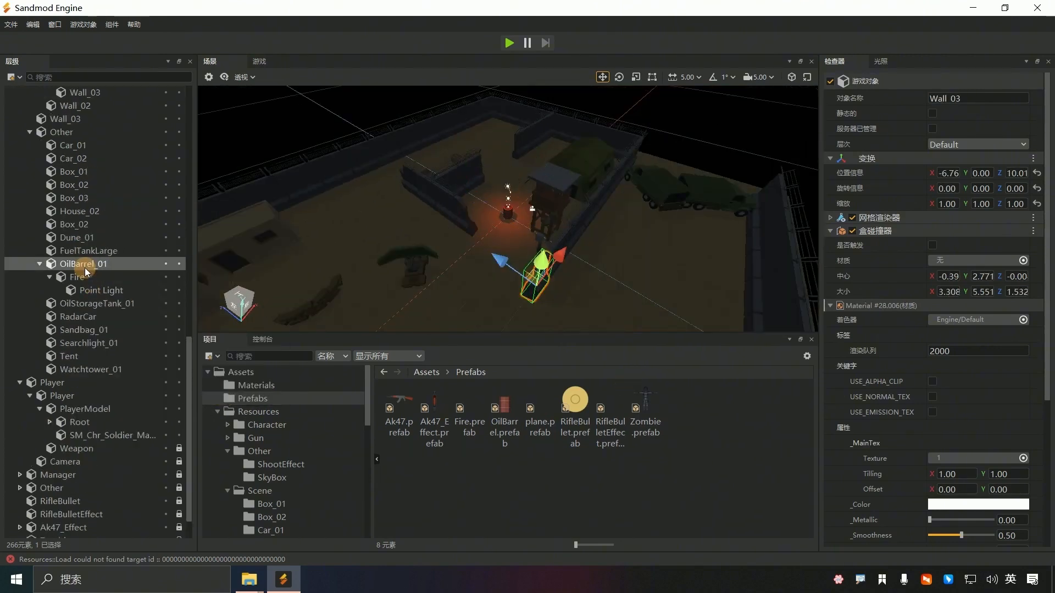
{"action": "left_click_drag", "start_coordinate": [236, 138], "coordinate": [270, 185], "text": "alt"}
{"action": "left_click", "coordinate": [99, 254]}
{"action": "left_click", "coordinate": [101, 265]}
{"action": "key", "text": "ctrl+d"}
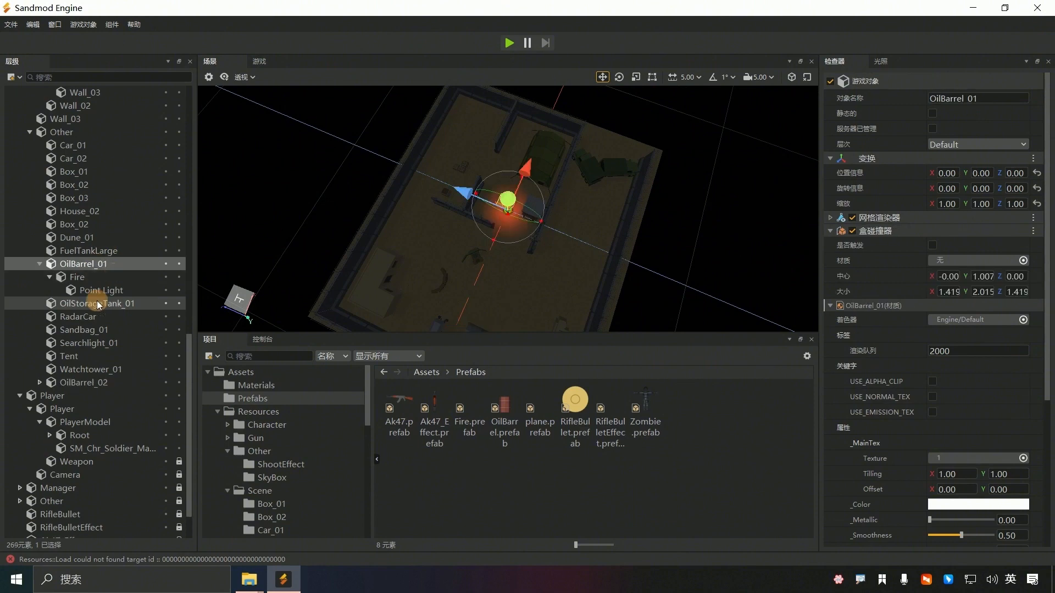
{"action": "scroll", "coordinate": [77, 508], "scroll_direction": "down", "scroll_amount": 2}
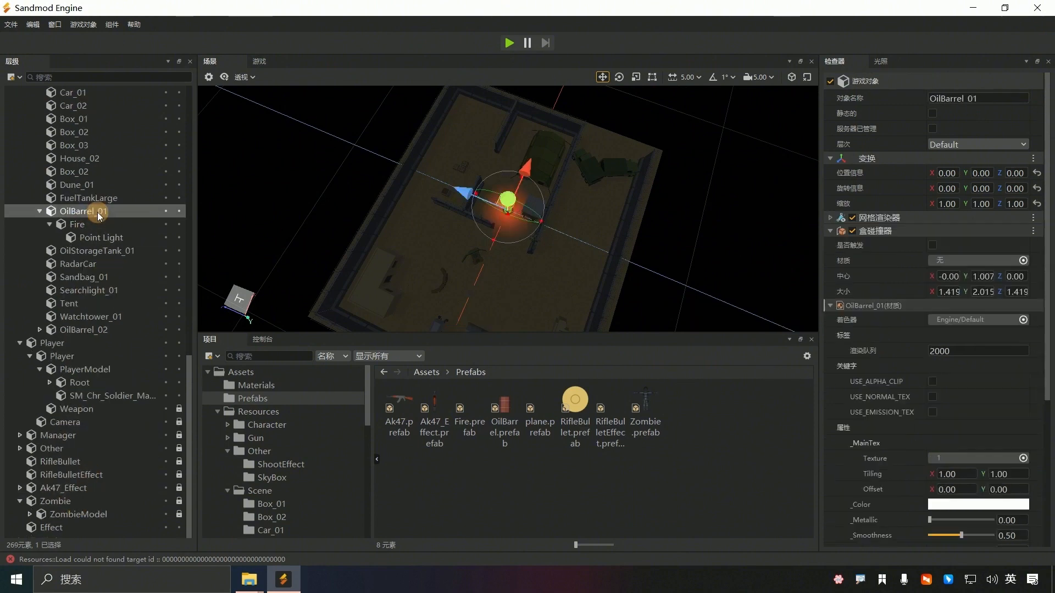
{"action": "double_click", "coordinate": [83, 329]}
{"action": "left_click_drag", "start_coordinate": [524, 213], "coordinate": [486, 268]}
Duplicate OilBarrel_02 and move the new copy along the X axis to about X 14.08
{"action": "key", "text": "ctrl+d"}
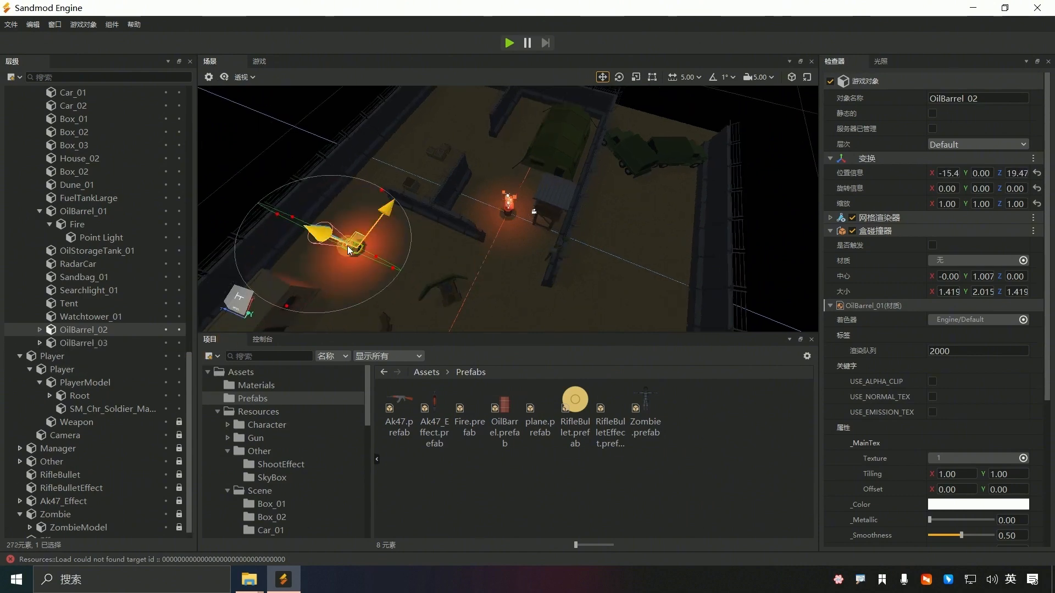
{"action": "left_click_drag", "start_coordinate": [385, 208], "coordinate": [502, 69]}
{"action": "scroll", "coordinate": [517, 223], "scroll_direction": "down", "scroll_amount": 3}
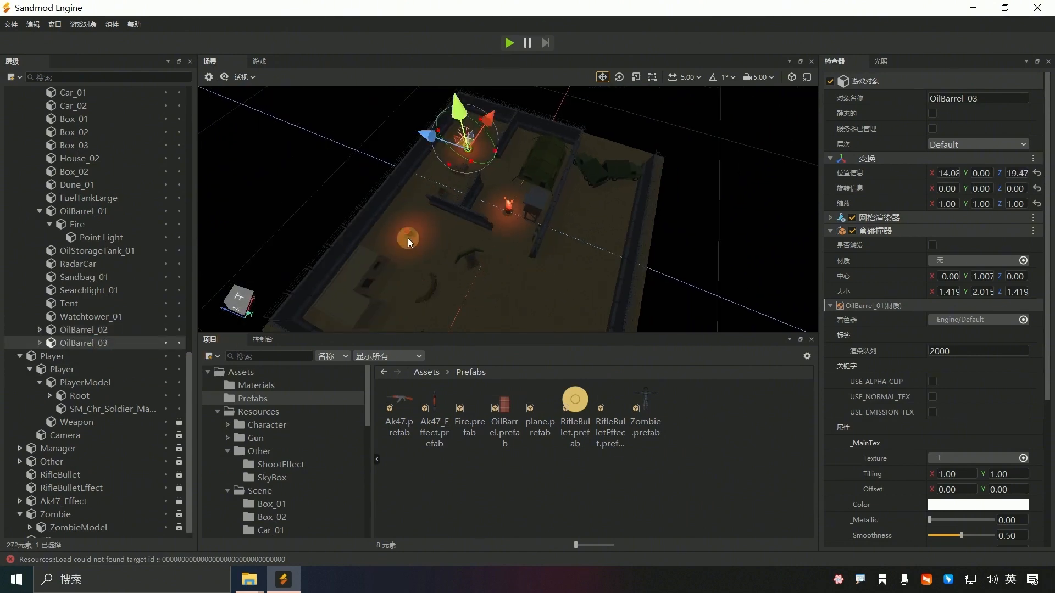
Add two more burning barrels on the opposite side of the yard, placing OilBarrel_04 at about X -14.2, Z -8.27
{"action": "key", "text": "ctrl+d"}
{"action": "left_click_drag", "start_coordinate": [485, 121], "coordinate": [646, 218]}
{"action": "left_click_drag", "start_coordinate": [566, 187], "coordinate": [574, 190]}
{"action": "left_click_drag", "start_coordinate": [575, 190], "coordinate": [515, 248], "text": "alt"}
{"action": "key", "text": "ctrl+d"}
{"action": "left_click_drag", "start_coordinate": [457, 220], "coordinate": [456, 215]}
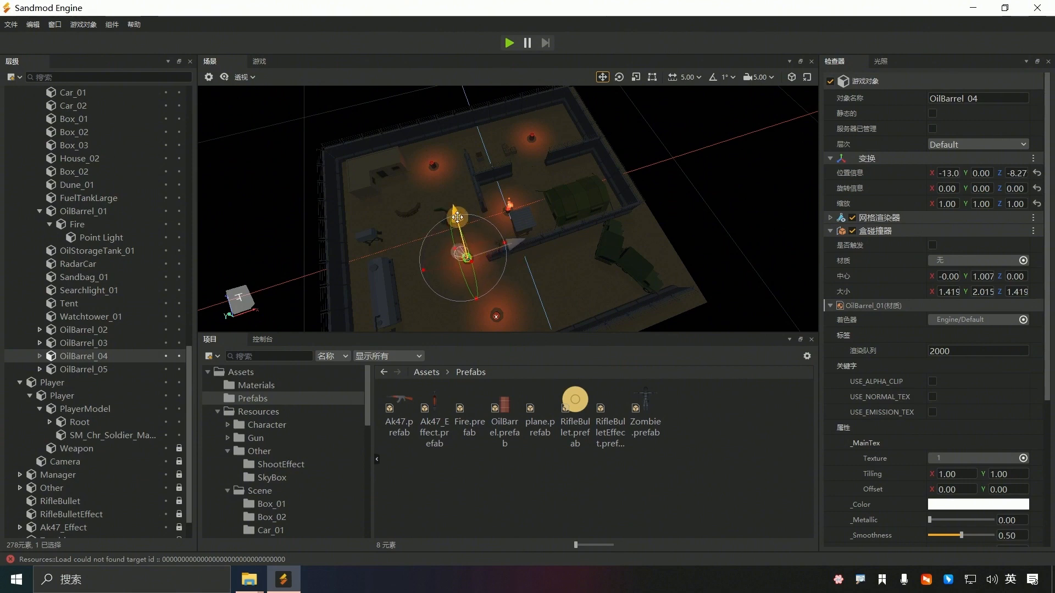
{"action": "left_click_drag", "start_coordinate": [531, 270], "coordinate": [566, 295], "text": "alt"}
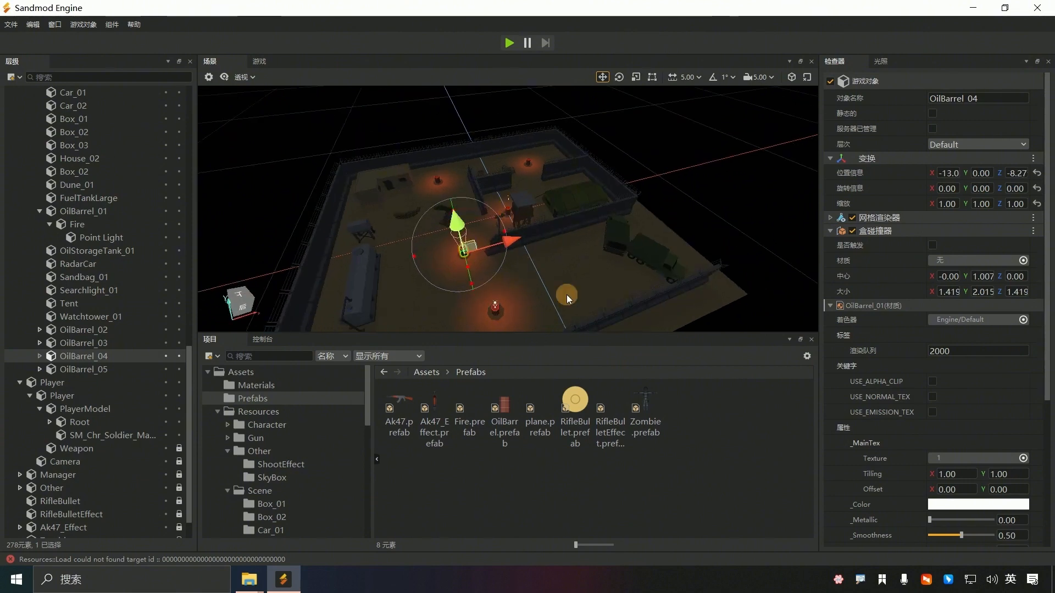
{"action": "mouse_move", "coordinate": [510, 242]}
{"action": "left_mouse_down"}
{"action": "mouse_move", "coordinate": [479, 246]}
{"action": "mouse_move", "coordinate": [505, 245]}
{"action": "left_mouse_up"}
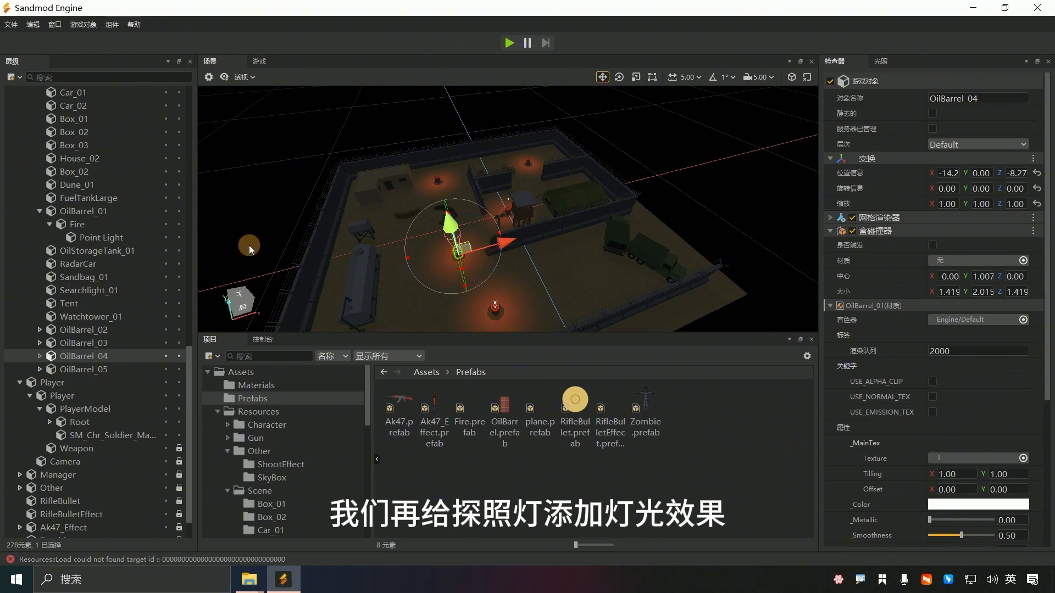
Add a spot light (聚光灯) as a child of Searchlight_01
{"action": "double_click", "coordinate": [106, 289]}
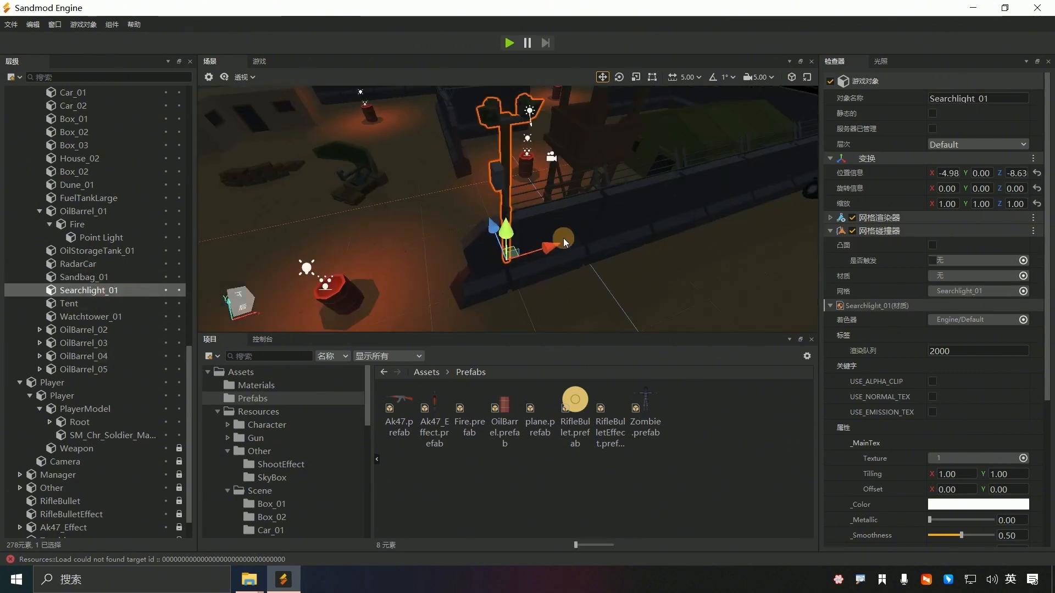
{"action": "double_click", "coordinate": [106, 294]}
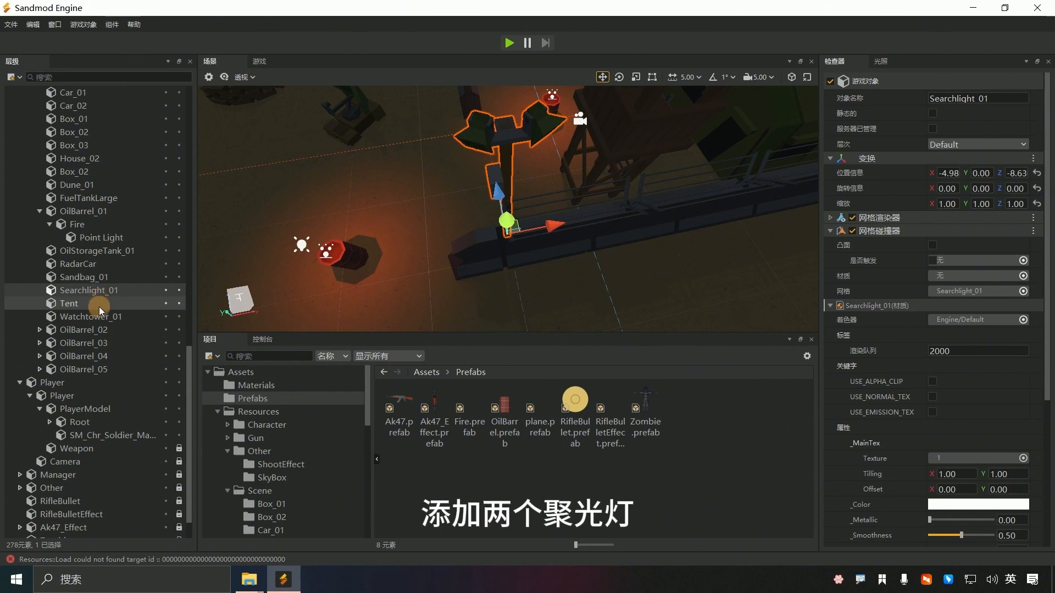
{"action": "right_click", "coordinate": [97, 291]}
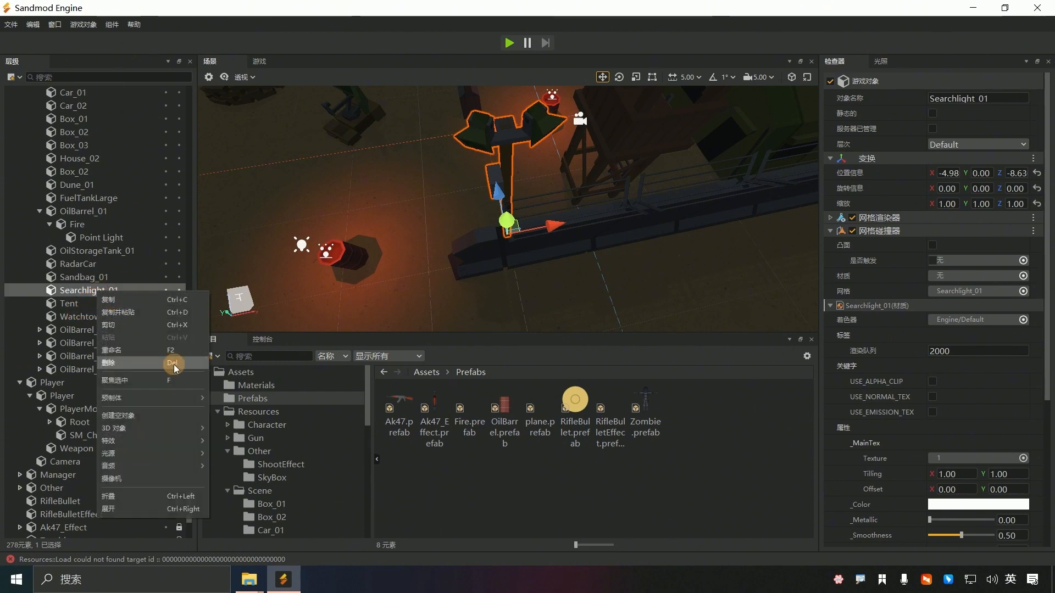
{"action": "mouse_move", "coordinate": [198, 453]}
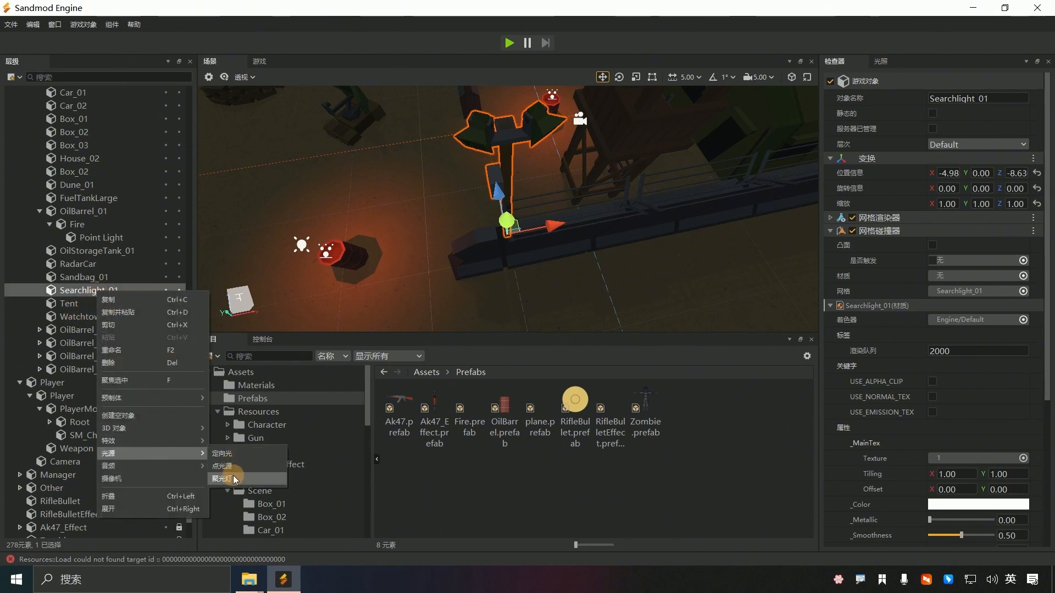
{"action": "left_click", "coordinate": [233, 476]}
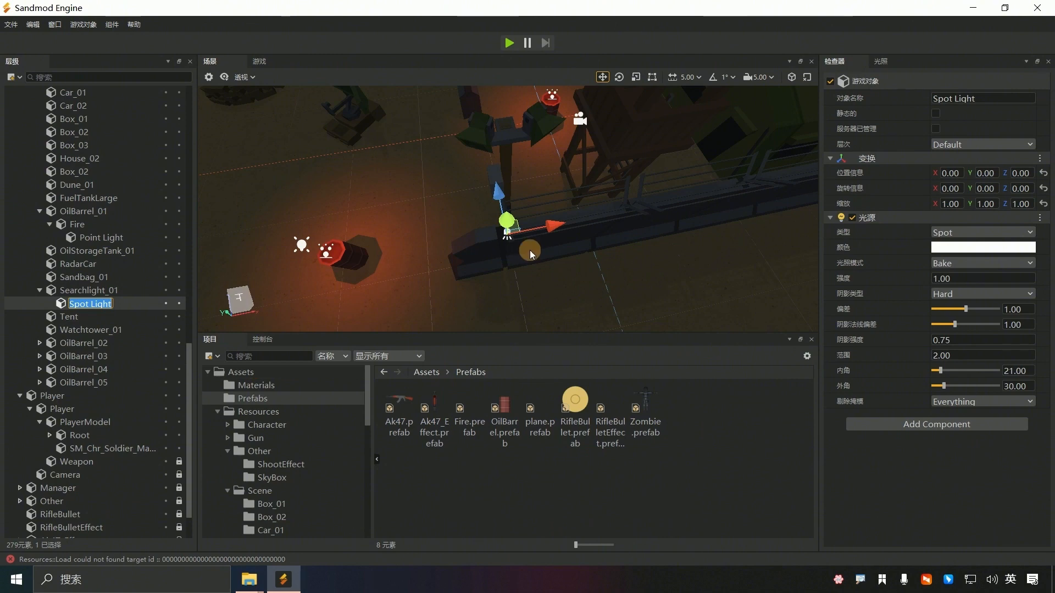
Move the spot light up to the searchlight's lamp head, at about X 0.376, Y 9.234
{"action": "left_click_drag", "start_coordinate": [498, 192], "coordinate": [581, 186]}
{"action": "left_click", "coordinate": [240, 300]}
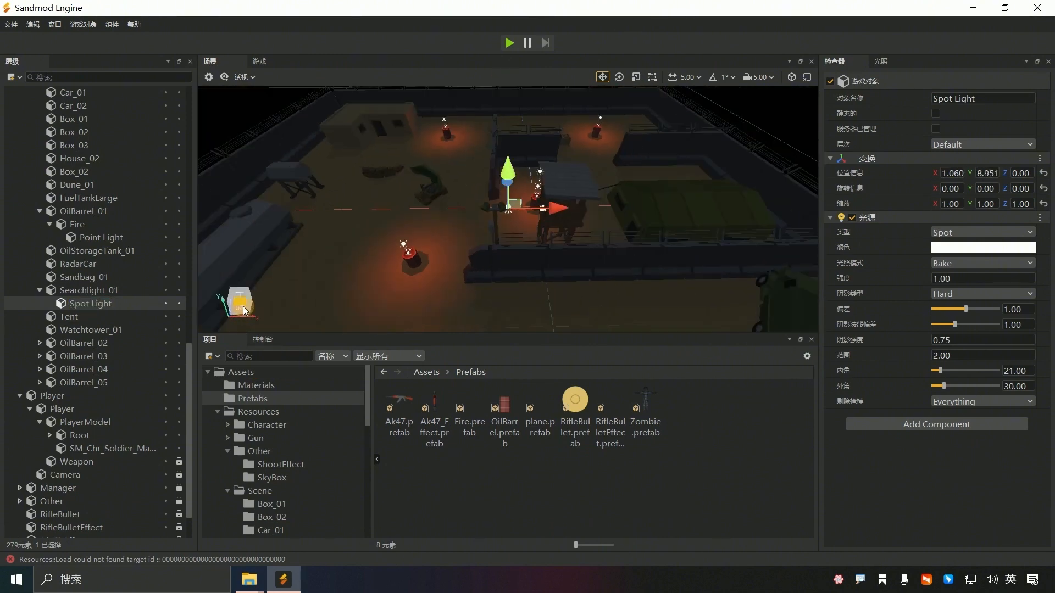
{"action": "scroll", "coordinate": [631, 254], "scroll_direction": "up", "scroll_amount": 3}
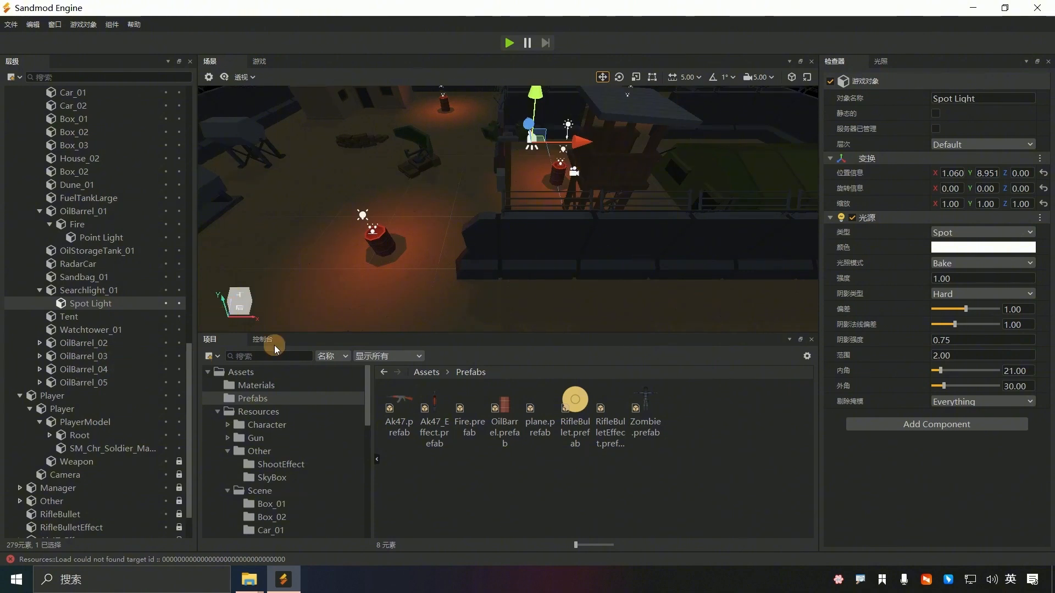
{"action": "key", "text": "f"}
{"action": "scroll", "coordinate": [584, 233], "scroll_direction": "up", "scroll_amount": 3}
{"action": "left_click_drag", "start_coordinate": [556, 211], "coordinate": [508, 209]}
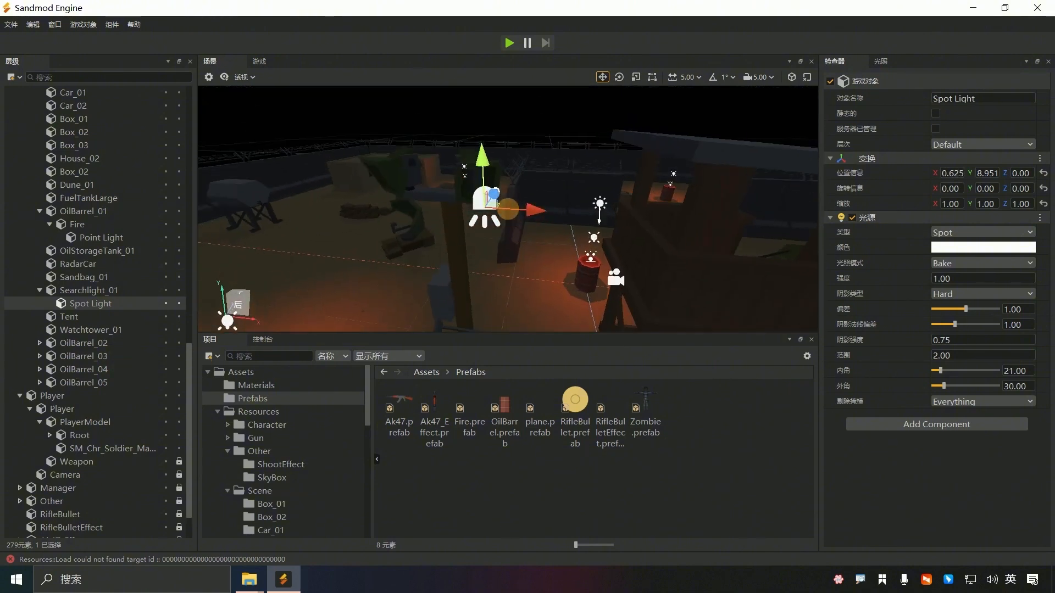
{"action": "left_click_drag", "start_coordinate": [481, 158], "coordinate": [479, 134]}
{"action": "left_click_drag", "start_coordinate": [495, 204], "coordinate": [508, 207], "text": "alt"}
{"action": "left_click_drag", "start_coordinate": [534, 190], "coordinate": [517, 188]}
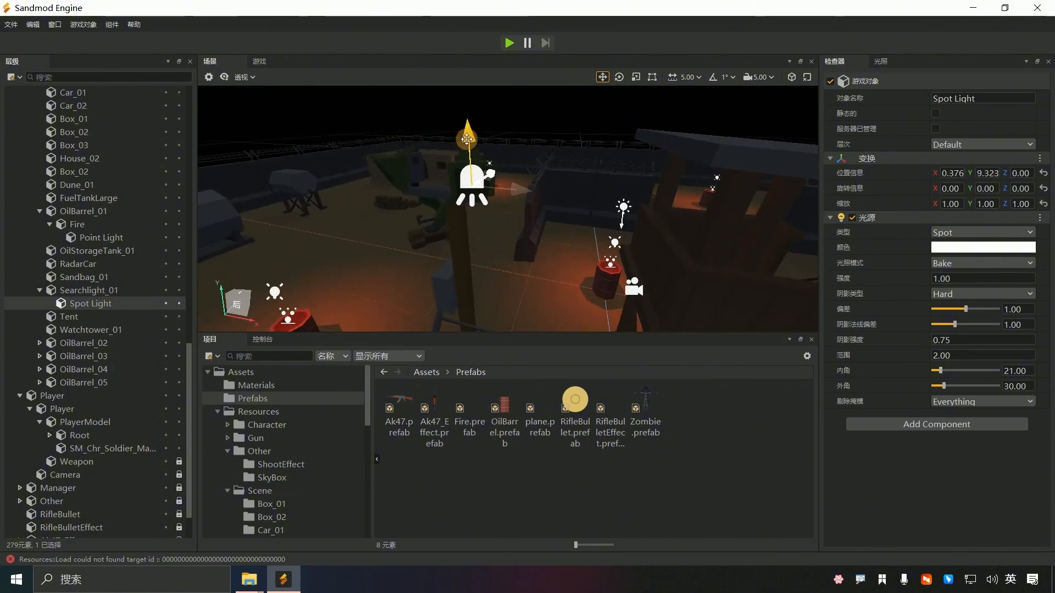
{"action": "left_click_drag", "start_coordinate": [471, 144], "coordinate": [470, 152]}
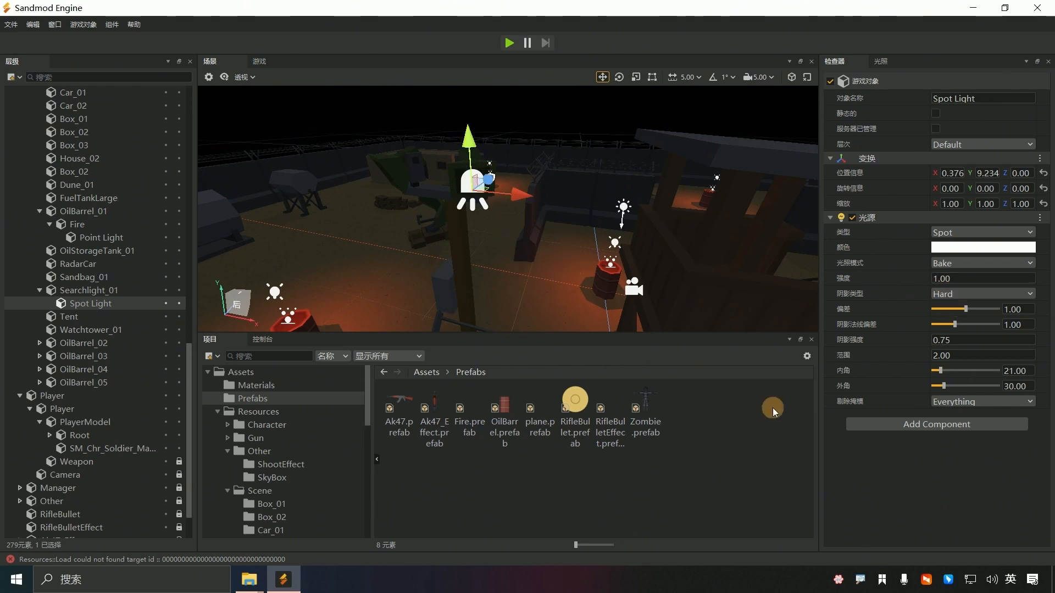
Tilt the spot light to about 143.1 on X, with shadow strength (阴影强度) 0.99 and range (范围) about 11.03
{"action": "left_click_drag", "start_coordinate": [598, 308], "coordinate": [590, 288], "text": "alt"}
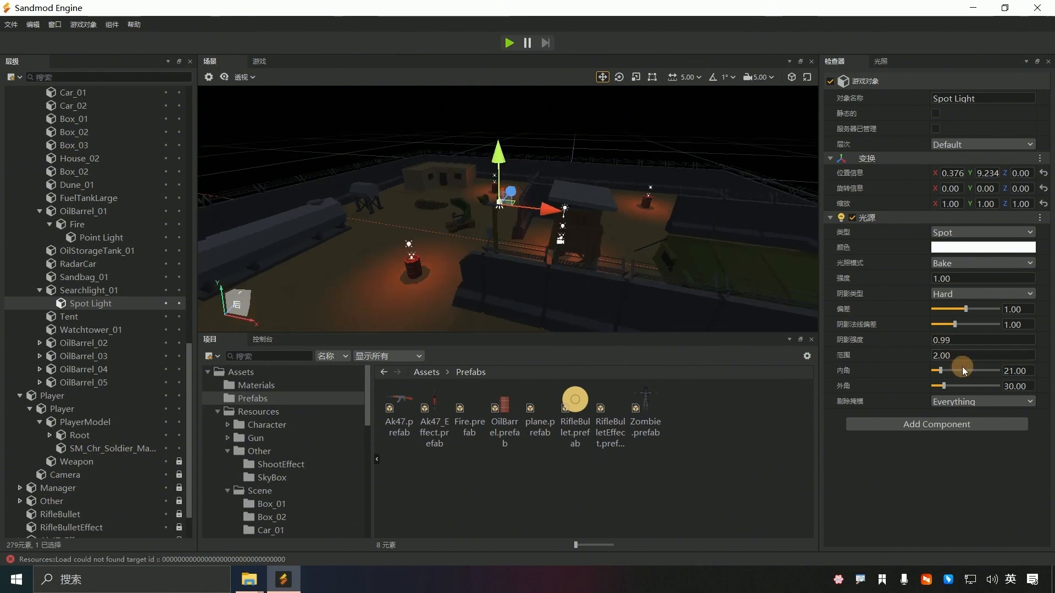
{"action": "left_click_drag", "start_coordinate": [997, 361], "coordinate": [1013, 357]}
{"action": "key", "text": "e"}
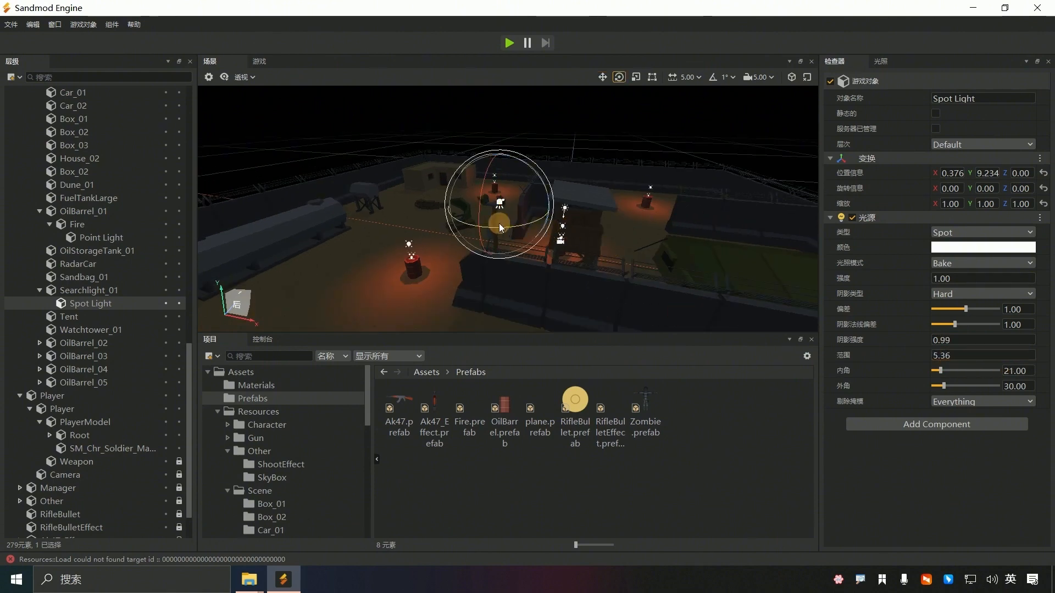
{"action": "left_click_drag", "start_coordinate": [497, 207], "coordinate": [507, 156]}
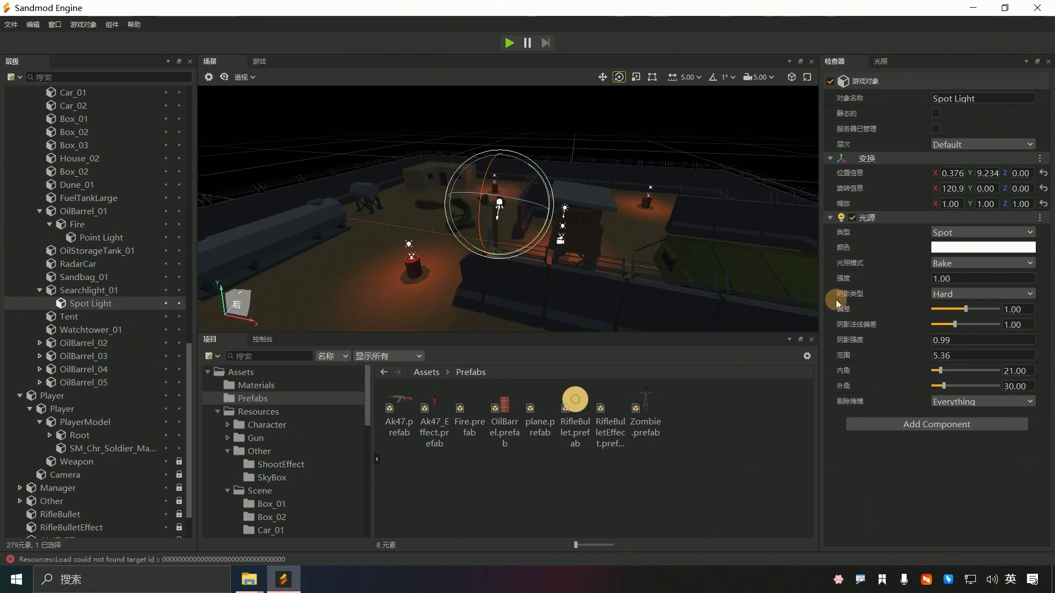
{"action": "left_click_drag", "start_coordinate": [843, 355], "coordinate": [1044, 339]}
{"action": "left_click_drag", "start_coordinate": [479, 228], "coordinate": [478, 226]}
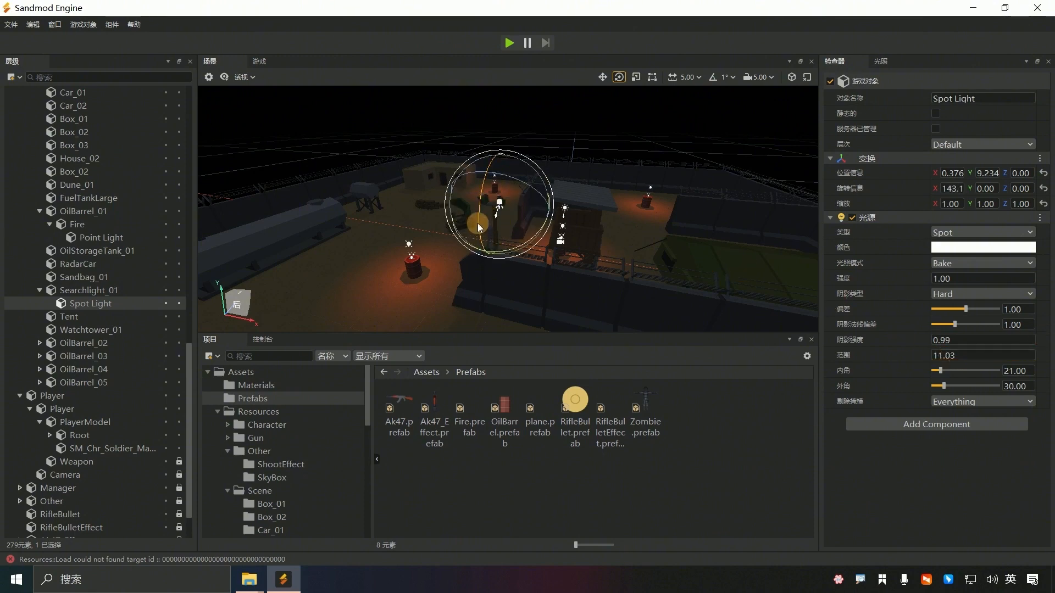
Move the spot light to about X 0.233, Y 8.939, Z -0.93 and rotate it to about 145.3, -21.5, 24.74
{"action": "left_click_drag", "start_coordinate": [490, 171], "coordinate": [508, 208]}
{"action": "scroll", "coordinate": [519, 265], "scroll_direction": "up", "scroll_amount": 2}
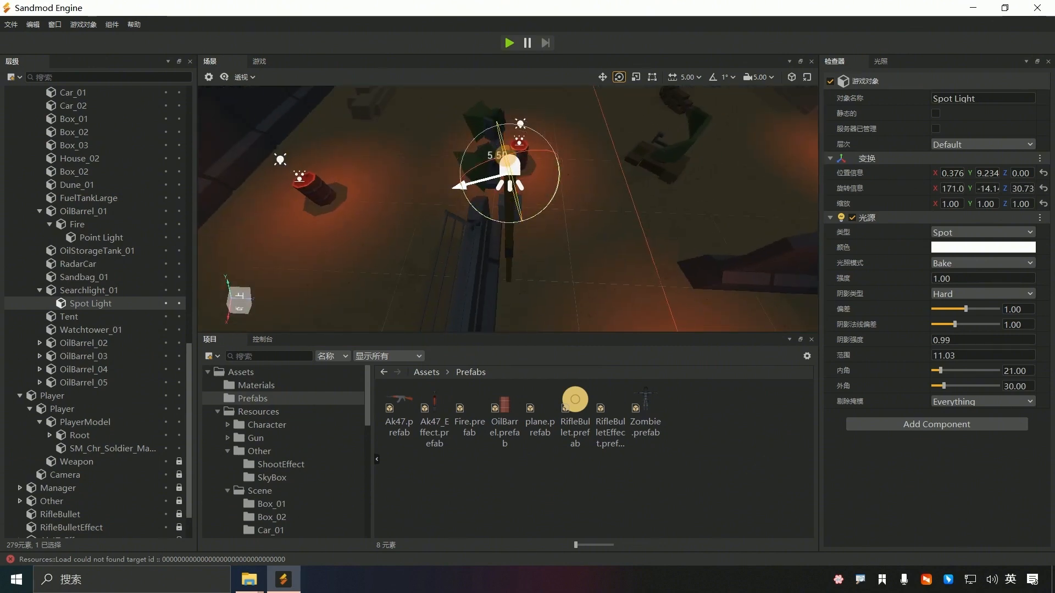
{"action": "left_click_drag", "start_coordinate": [554, 184], "coordinate": [476, 198]}
{"action": "key", "text": "w"}
{"action": "key", "text": "e"}
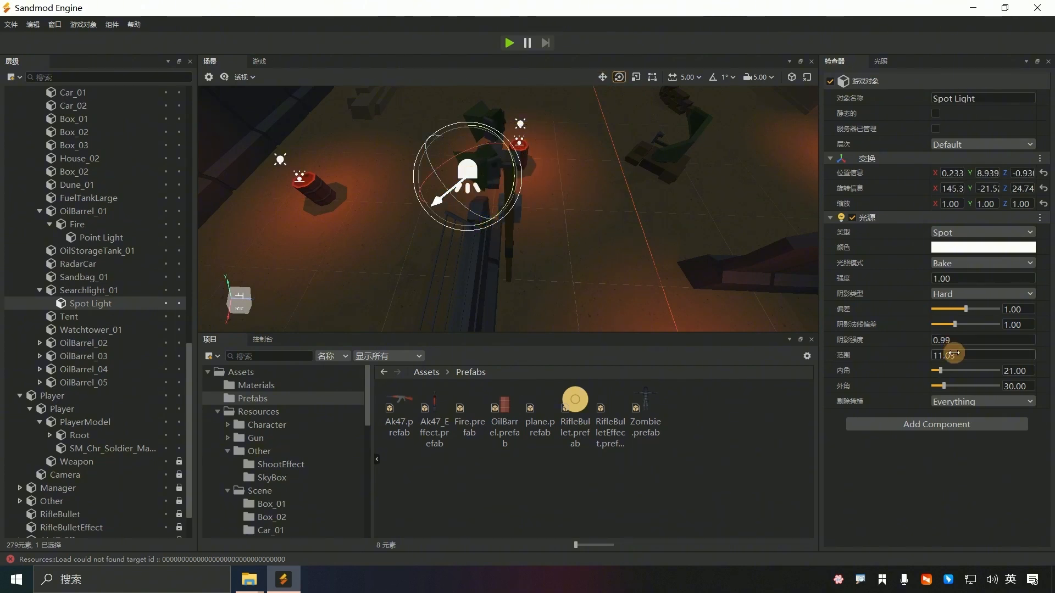
Set the spot light's inner angle (内角) to 37.61, outer angle (外角) to 93.26 and range (范围) to 16.97
{"action": "left_click_drag", "start_coordinate": [945, 388], "coordinate": [975, 387]}
{"action": "scroll", "coordinate": [631, 297], "scroll_direction": "down", "scroll_amount": 3}
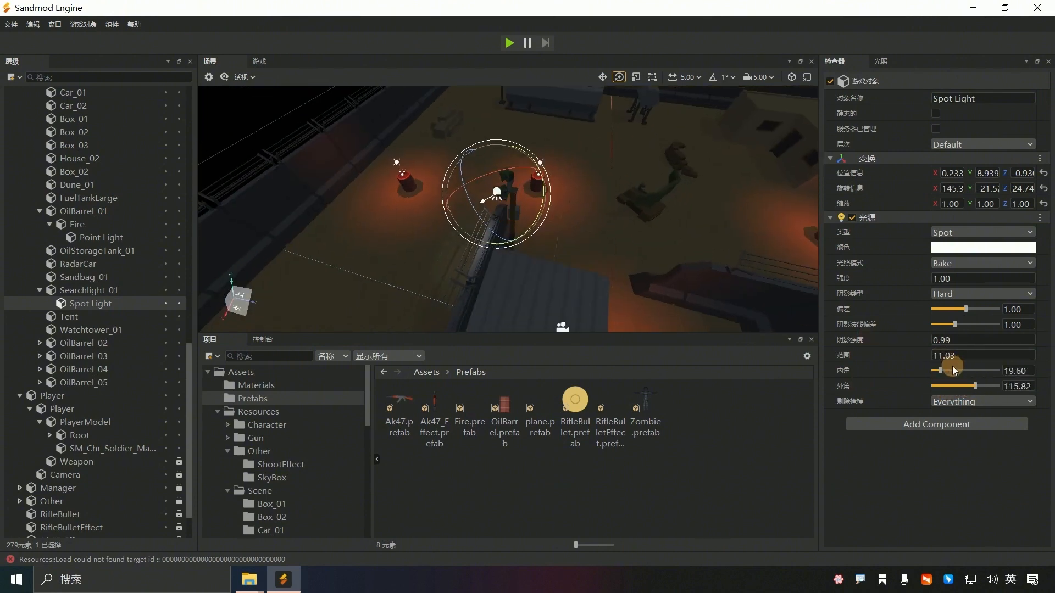
{"action": "left_click_drag", "start_coordinate": [974, 387], "coordinate": [1039, 353]}
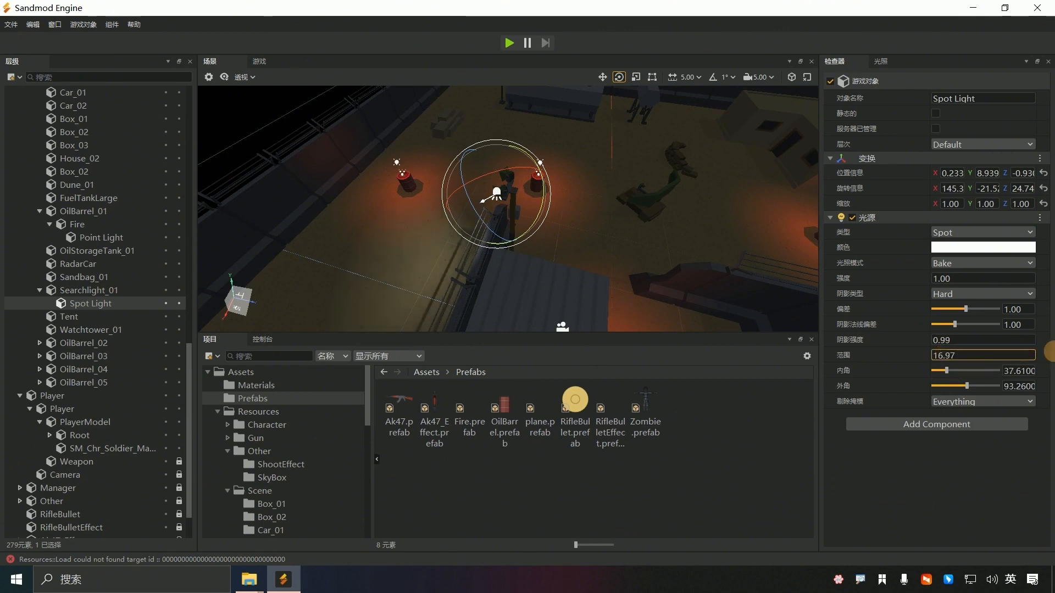
Set the spot light's range (范围) to 20.06, inner angle (内角) to about 43.62, outer angle (外角) to 92.36 and shadow strength (阴影强度) to 0.88
{"action": "mouse_move", "coordinate": [950, 356]}
{"action": "left_mouse_down"}
{"action": "mouse_move", "coordinate": [991, 352]}
{"action": "mouse_move", "coordinate": [943, 367]}
{"action": "mouse_move", "coordinate": [950, 372]}
{"action": "left_mouse_up"}
{"action": "left_click_drag", "start_coordinate": [950, 341], "coordinate": [992, 341]}
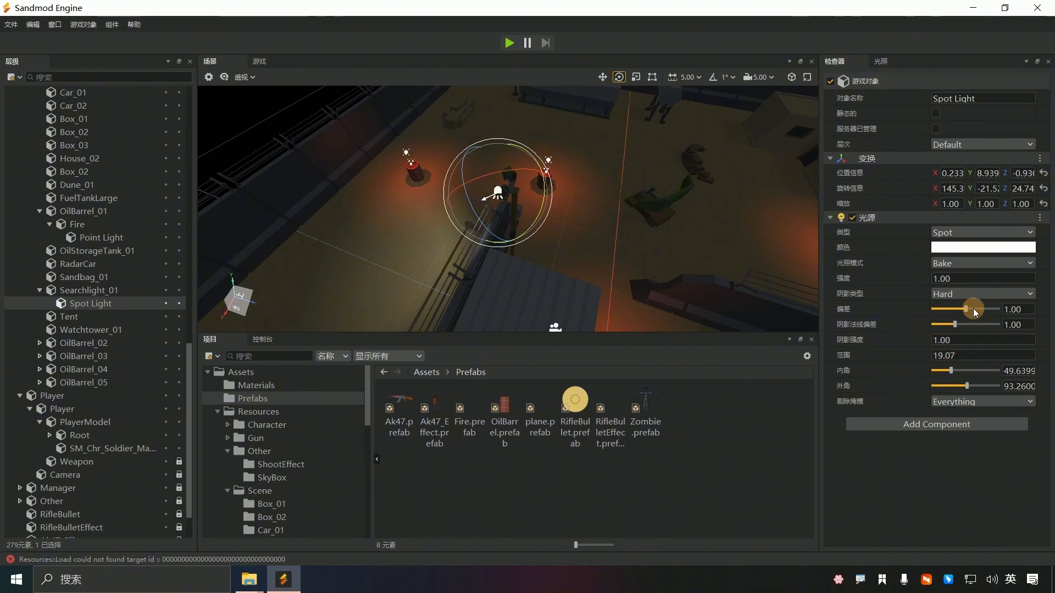
{"action": "right_click_drag", "start_coordinate": [601, 283], "coordinate": [601, 290]}
{"action": "left_click_drag", "start_coordinate": [951, 371], "coordinate": [948, 373]}
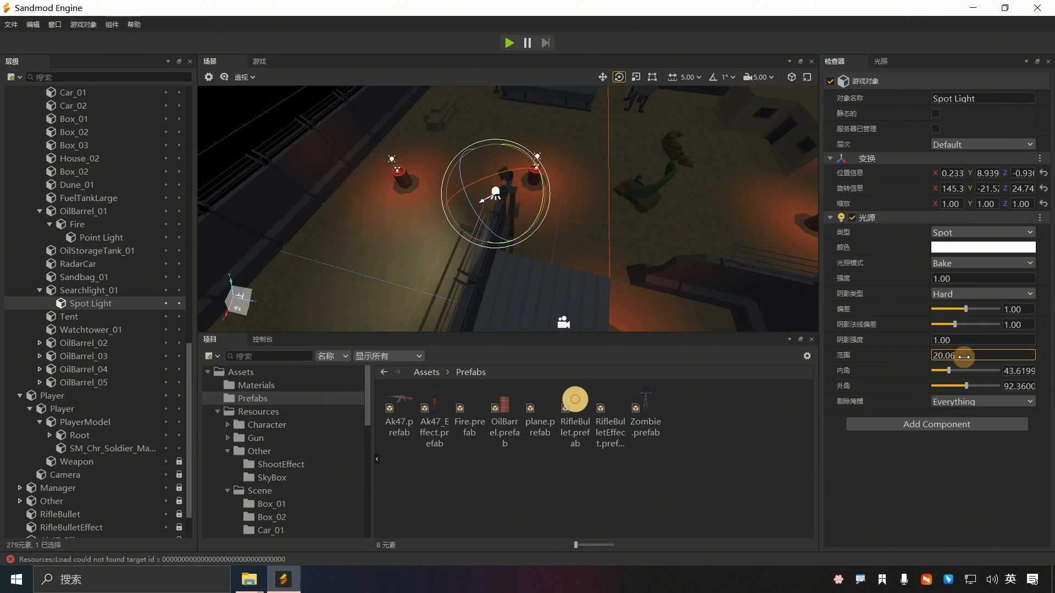
{"action": "left_click", "coordinate": [947, 341]}
Move the spot light onto the searchlight's lamp head, at about X 0.949, Y 9.535, Z -0.56
{"action": "right_click_drag", "start_coordinate": [384, 308], "coordinate": [377, 254]}
{"action": "key", "text": "w"}
{"action": "left_click_drag", "start_coordinate": [486, 234], "coordinate": [540, 213]}
{"action": "right_click_drag", "start_coordinate": [525, 252], "coordinate": [526, 219]}
{"action": "left_click_drag", "start_coordinate": [526, 219], "coordinate": [347, 311]}
{"action": "left_click", "coordinate": [218, 301]}
{"action": "left_click", "coordinate": [218, 301]}
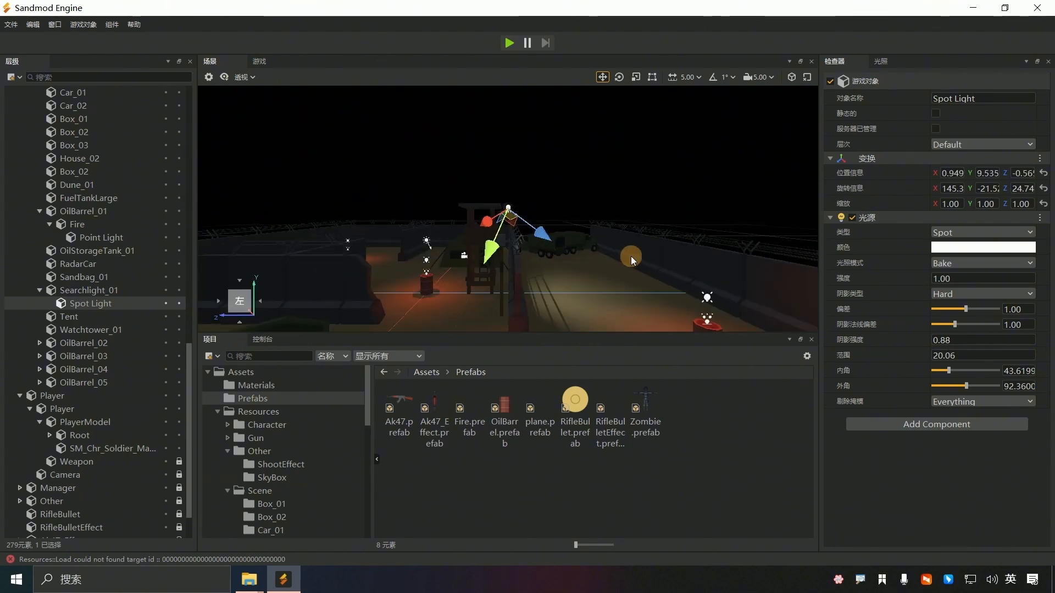
{"action": "right_click_drag", "start_coordinate": [631, 256], "coordinate": [598, 304]}
{"action": "key", "text": "F1"}
{"action": "left_click_drag", "start_coordinate": [219, 70], "coordinate": [808, 424]}
{"action": "left_click", "coordinate": [549, 440]}
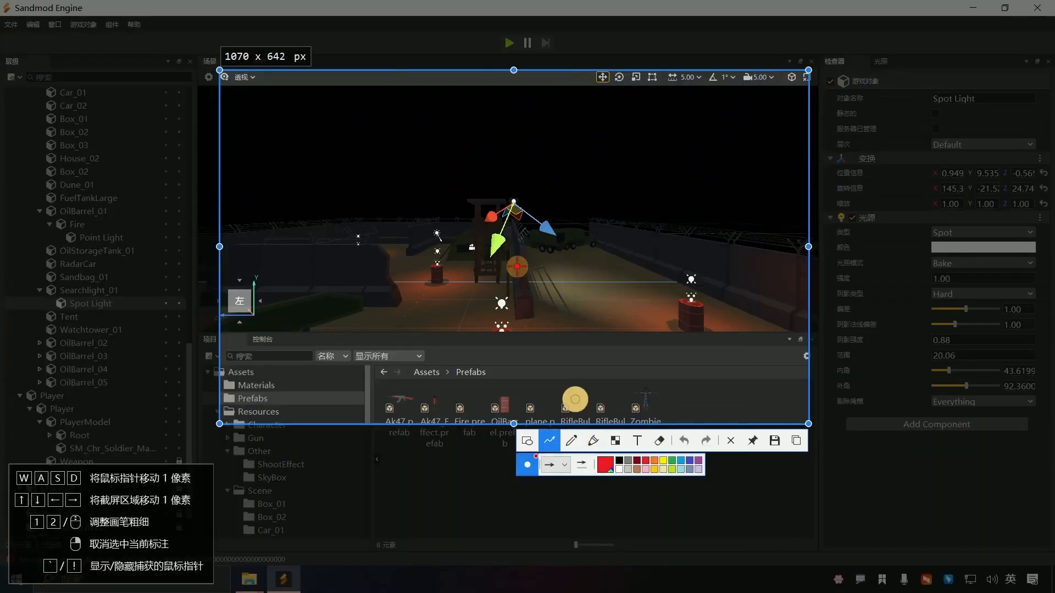
{"action": "left_click_drag", "start_coordinate": [509, 211], "coordinate": [635, 318]}
{"action": "left_click", "coordinate": [527, 440]}
{"action": "key", "text": "Escape"}
{"action": "key", "text": "Return"}
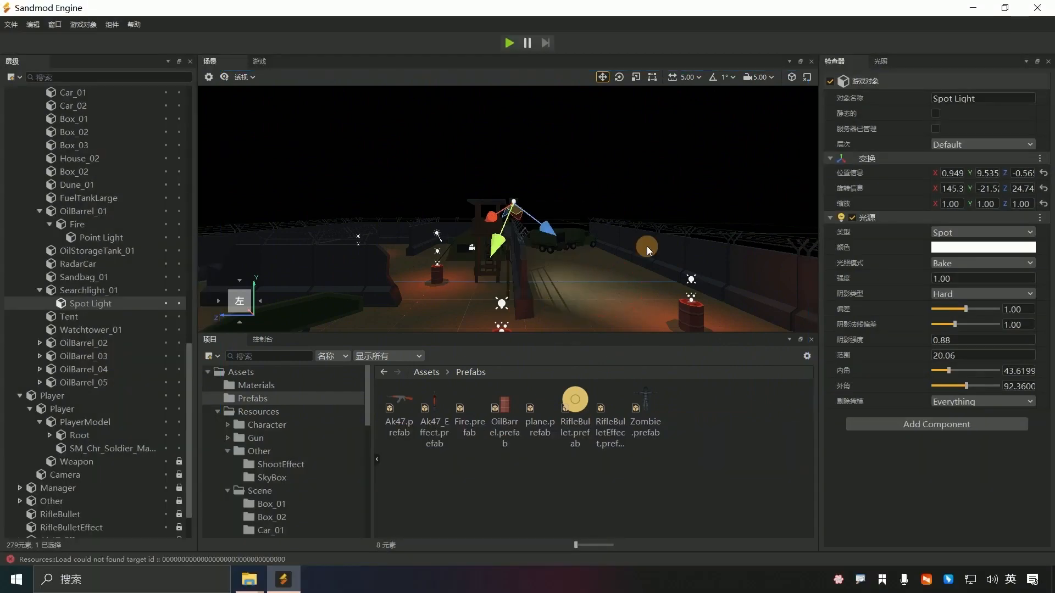
Duplicate the spot light and move the copy to the searchlight's other lamp head, at about X -0.99, Y 9.003, Z 0.732
{"action": "mouse_move", "coordinate": [647, 246]}
{"action": "right_mouse_down"}
{"action": "mouse_move", "coordinate": [648, 275]}
{"action": "mouse_move", "coordinate": [647, 249]}
{"action": "right_mouse_up"}
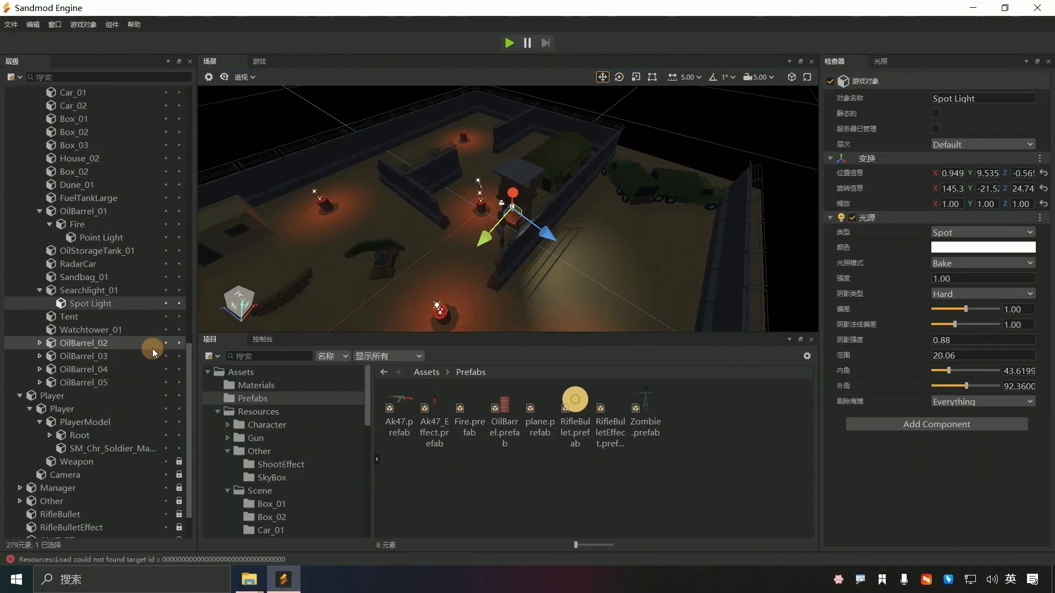
{"action": "key", "text": "ctrl+d"}
{"action": "scroll", "coordinate": [517, 236], "scroll_direction": "up", "scroll_amount": 2}
{"action": "left_click_drag", "start_coordinate": [485, 243], "coordinate": [450, 258]}
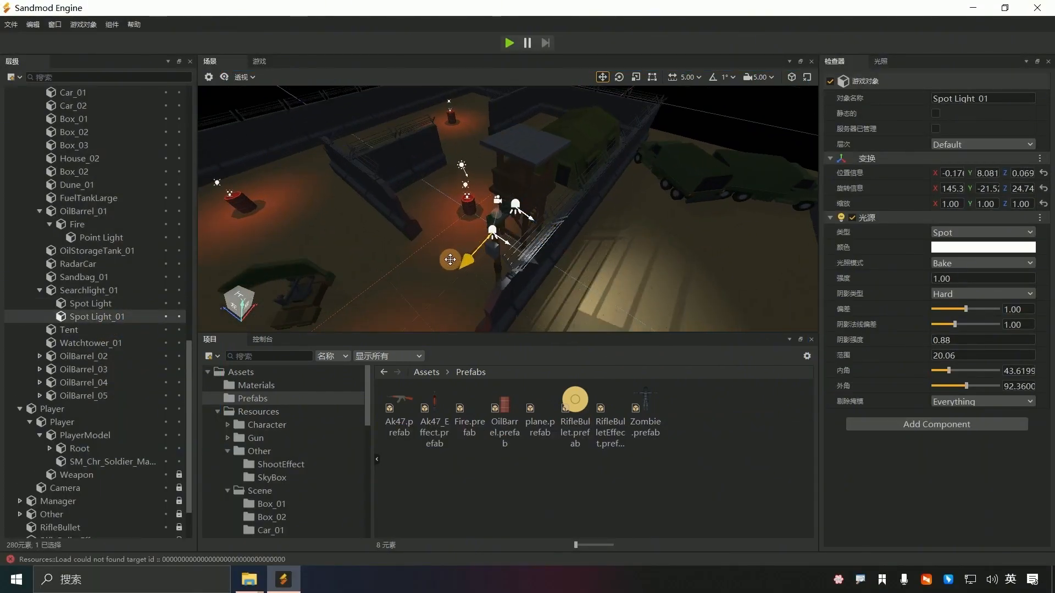
{"action": "scroll", "coordinate": [585, 292], "scroll_direction": "up", "scroll_amount": 3}
{"action": "right_click_drag", "start_coordinate": [585, 293], "coordinate": [557, 334]}
{"action": "left_click_drag", "start_coordinate": [459, 252], "coordinate": [433, 240]}
{"action": "left_click_drag", "start_coordinate": [441, 202], "coordinate": [416, 264]}
Rotate the duplicated spot light to about 157.7, 56.39, -3.36 so it shines on another part of the yard
{"action": "key", "text": "e"}
{"action": "scroll", "coordinate": [417, 266], "scroll_direction": "down", "scroll_amount": 7}
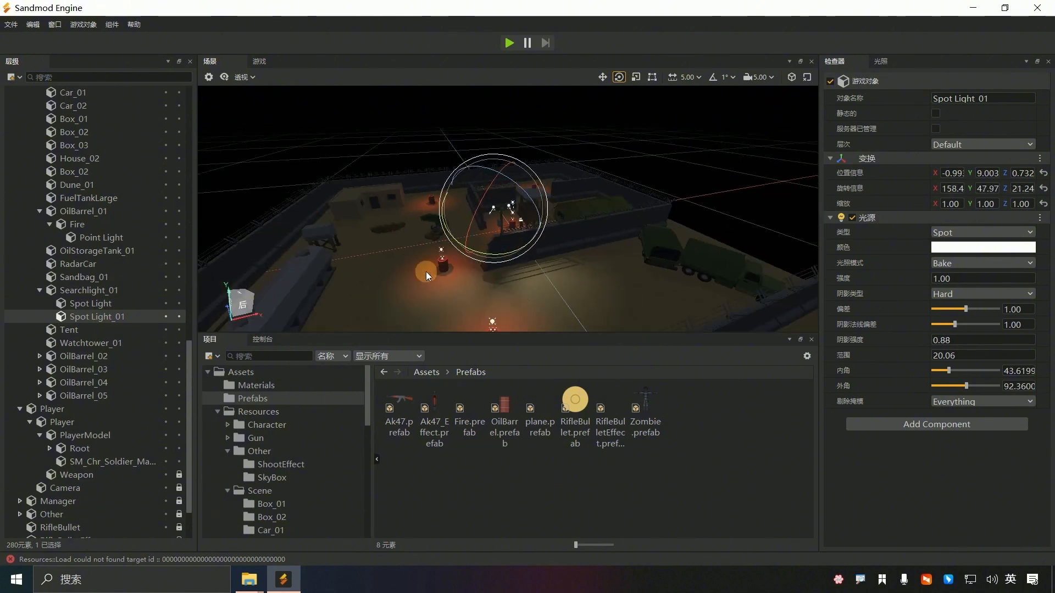
{"action": "left_click_drag", "start_coordinate": [538, 211], "coordinate": [497, 228]}
Set the second spot light's inner angle to 8.62, outer angle to 54.15, range to 21.95, shadow strength to 1.00 and intensity (强度) to 4.57
{"action": "mouse_move", "coordinate": [937, 371]}
{"action": "left_mouse_down"}
{"action": "mouse_move", "coordinate": [976, 386]}
{"action": "mouse_move", "coordinate": [951, 384]}
{"action": "mouse_move", "coordinate": [945, 354]}
{"action": "left_mouse_up"}
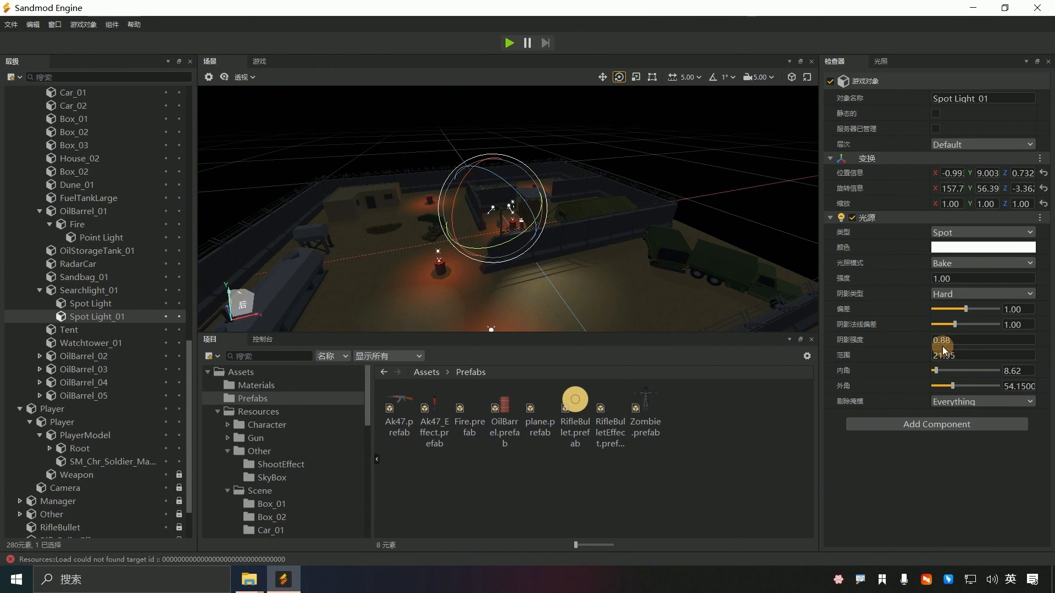
{"action": "left_click_drag", "start_coordinate": [968, 278], "coordinate": [992, 278]}
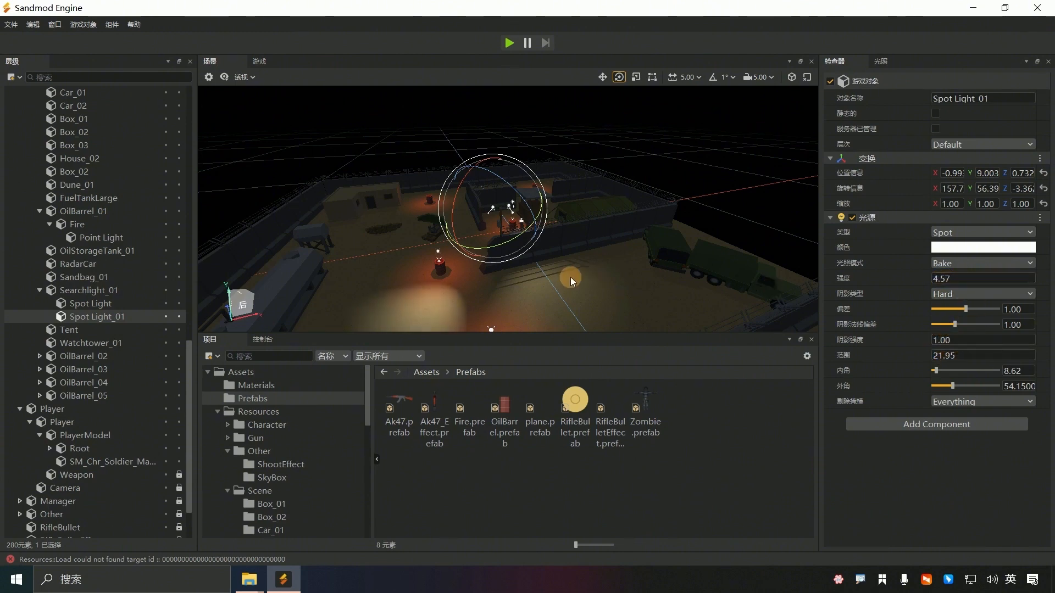
{"action": "left_click_drag", "start_coordinate": [570, 277], "coordinate": [430, 267], "text": "alt"}
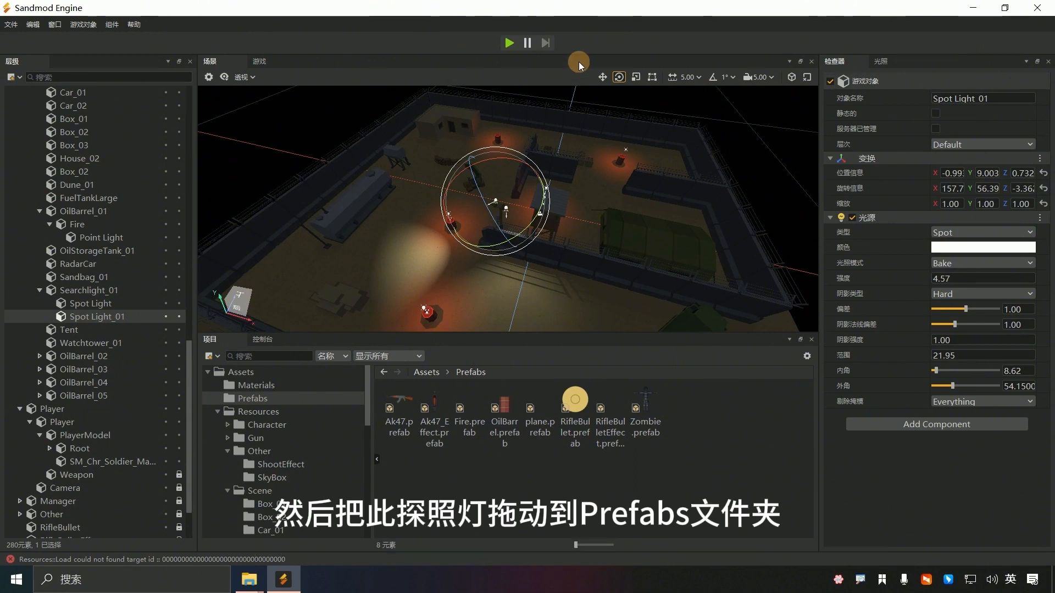
Save Searchlight_01 with both spot lights as a prefab in the Prefabs folder
{"action": "left_click", "coordinate": [263, 401]}
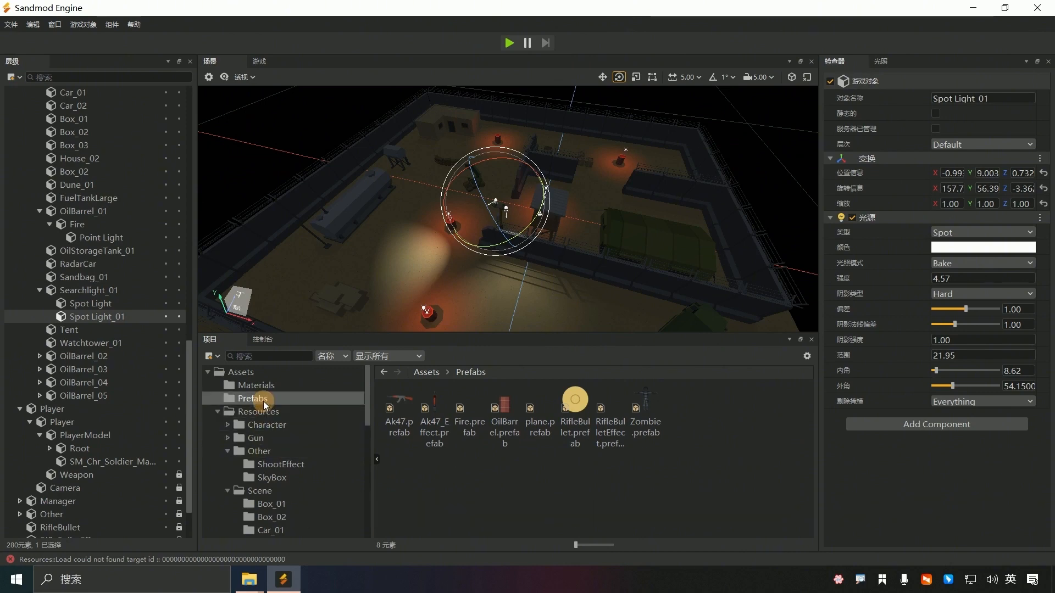
{"action": "left_click", "coordinate": [256, 385]}
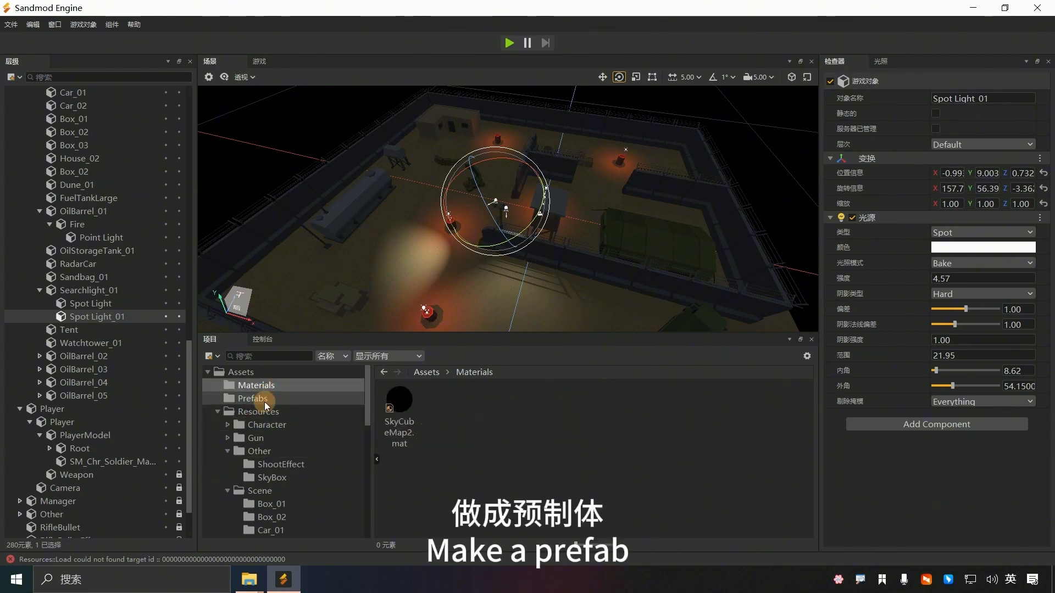
{"action": "left_click", "coordinate": [264, 399]}
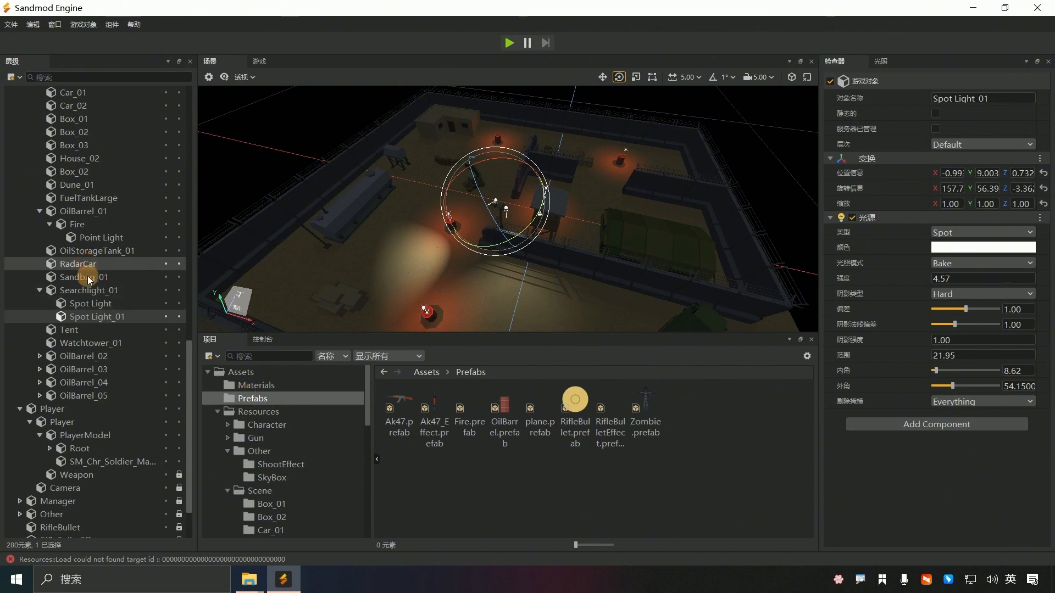
{"action": "left_click", "coordinate": [90, 292]}
{"action": "left_click_drag", "start_coordinate": [90, 291], "coordinate": [717, 460]}
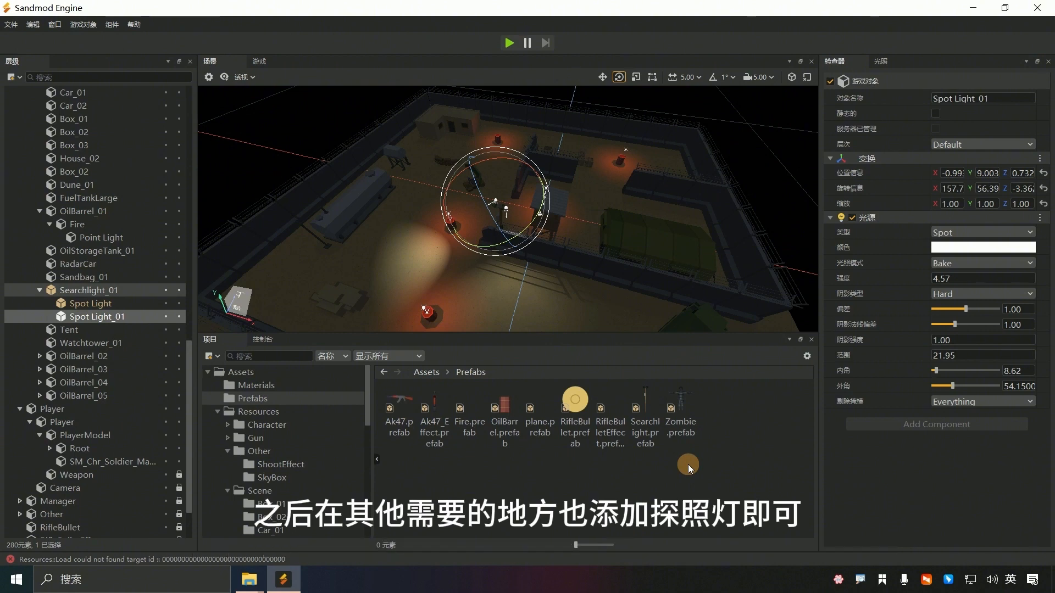
Unpack the Searchlight_01 prefab instance in the hierarchy and duplicate it
{"action": "left_click", "coordinate": [115, 289]}
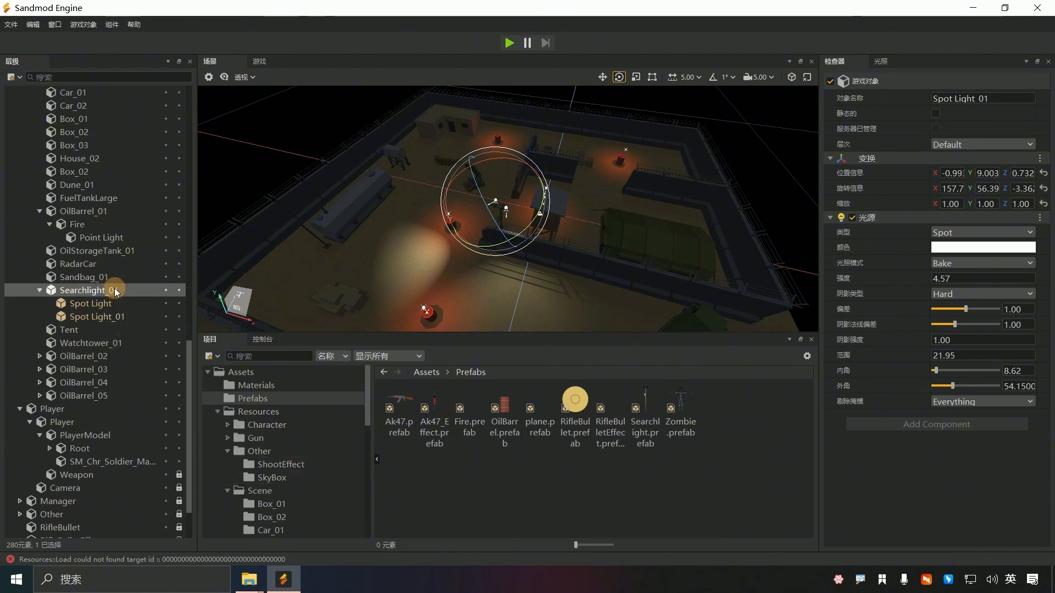
{"action": "right_click", "coordinate": [114, 289]}
{"action": "mouse_move", "coordinate": [205, 395]}
{"action": "left_click", "coordinate": [242, 412]}
{"action": "key", "text": "ctrl+d"}
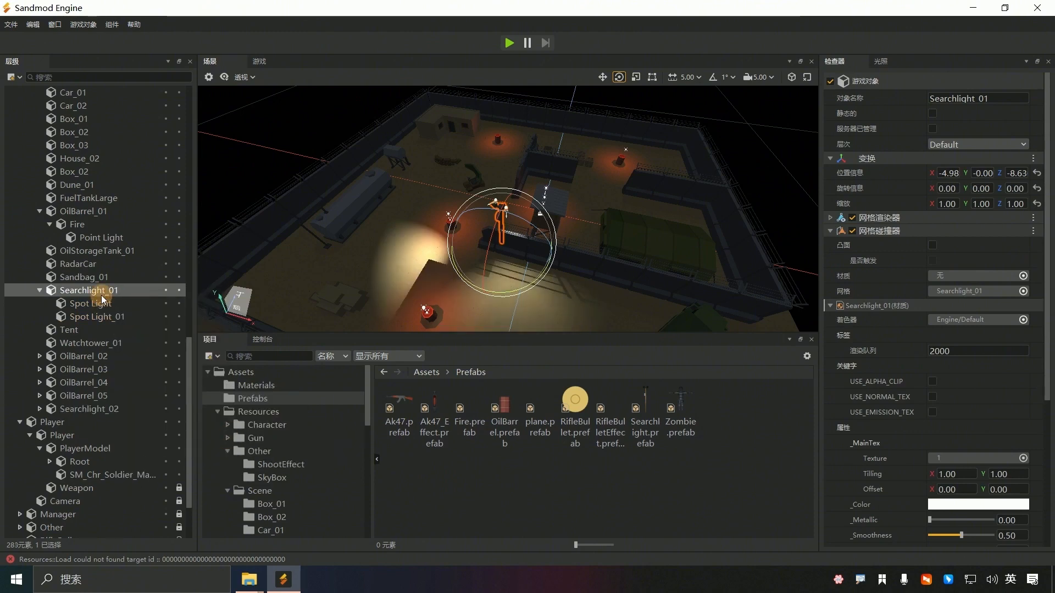
Move Searchlight_01 across the yard to about X -9.69, Z 12.34
{"action": "key", "text": "w"}
{"action": "left_click_drag", "start_coordinate": [520, 243], "coordinate": [597, 110]}
{"action": "key", "text": "f"}
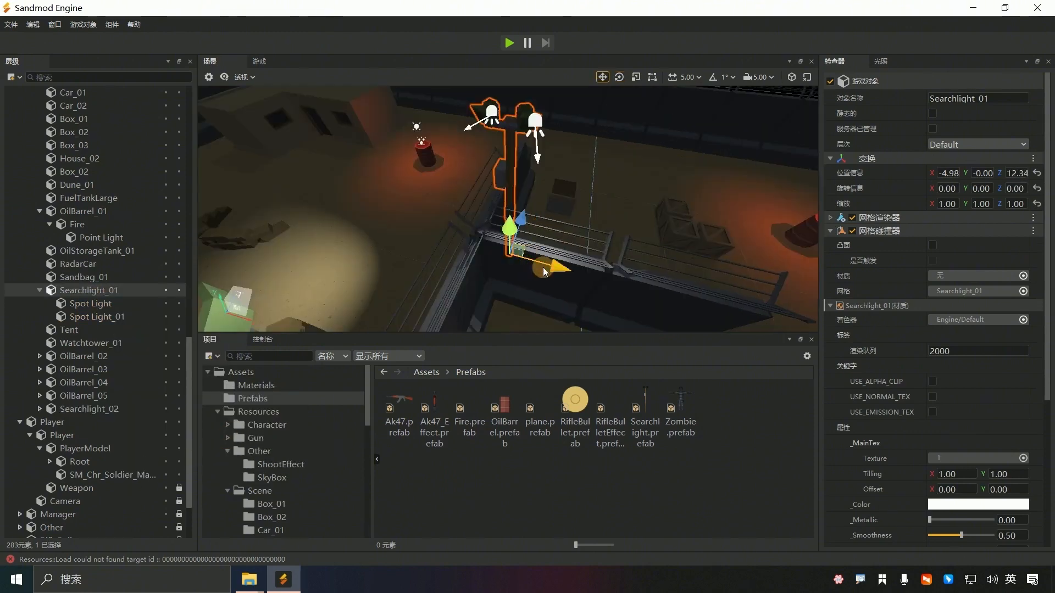
{"action": "left_click_drag", "start_coordinate": [549, 267], "coordinate": [490, 253]}
{"action": "scroll", "coordinate": [504, 278], "scroll_direction": "down", "scroll_amount": 3}
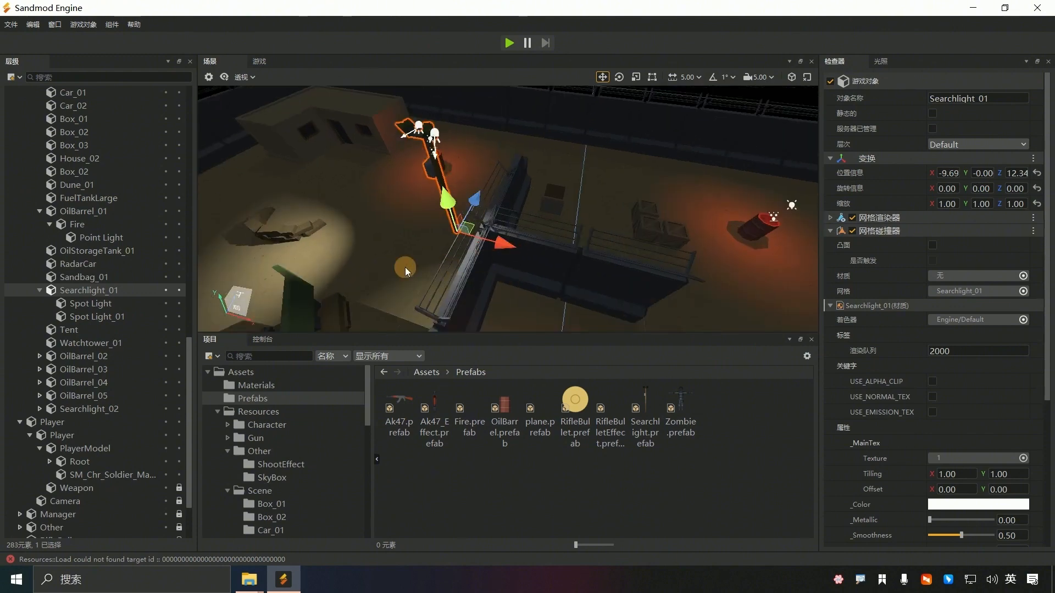
Rotate Searchlight_01 to about 63.15 on Y and move it to about X -8.25, Z 5.281
{"action": "left_click_drag", "start_coordinate": [404, 268], "coordinate": [500, 244], "text": "alt"}
{"action": "scroll", "coordinate": [513, 209], "scroll_direction": "down", "scroll_amount": 5}
{"action": "key", "text": "e"}
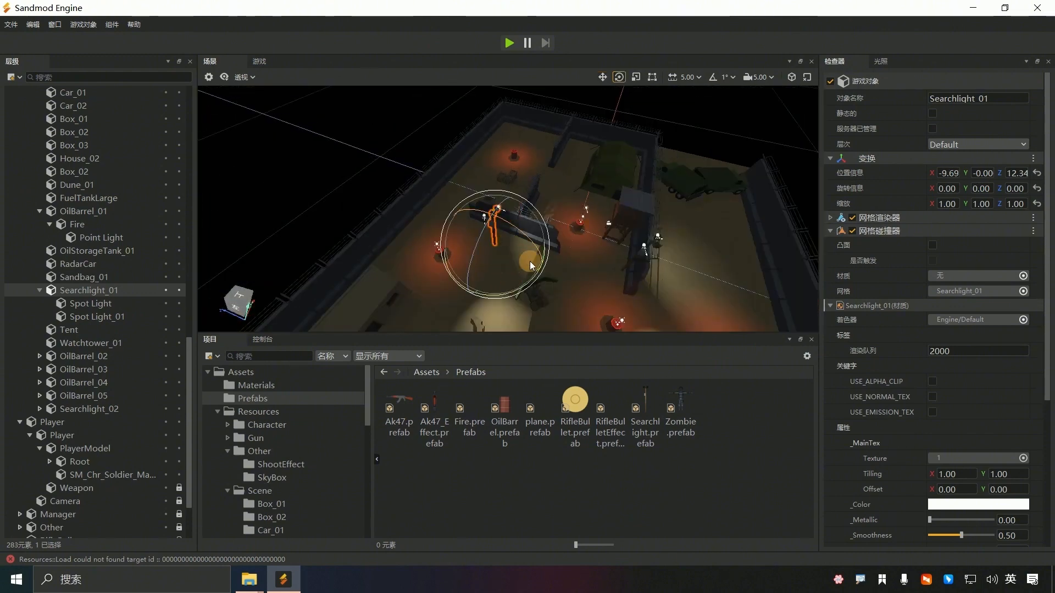
{"action": "left_click_drag", "start_coordinate": [483, 295], "coordinate": [583, 248]}
{"action": "key", "text": "w"}
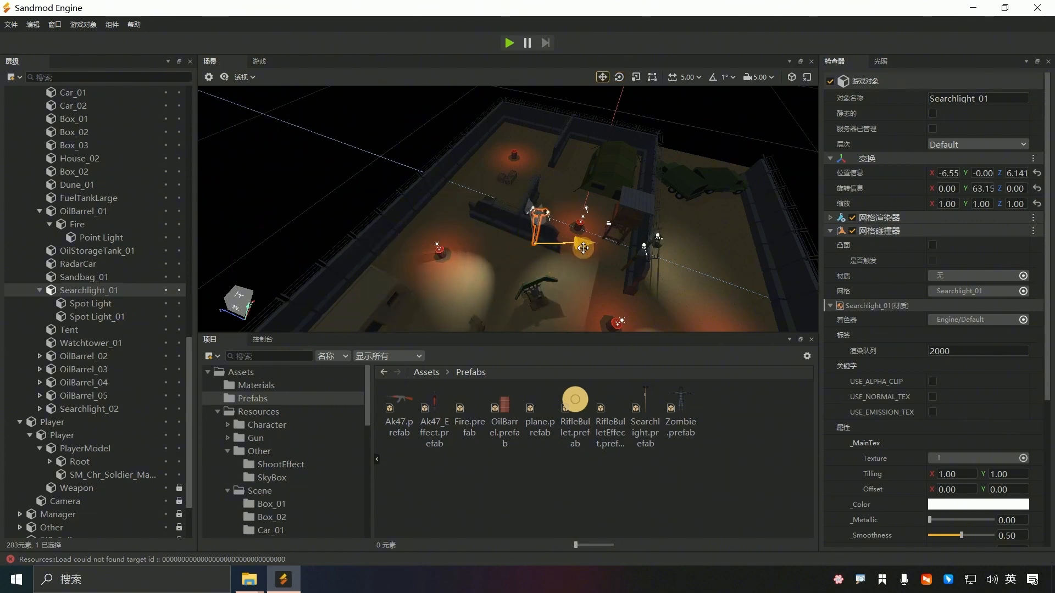
{"action": "left_click_drag", "start_coordinate": [529, 209], "coordinate": [544, 240]}
Turn Searchlight_01 further to about 97.13 on Y
{"action": "key", "text": "e"}
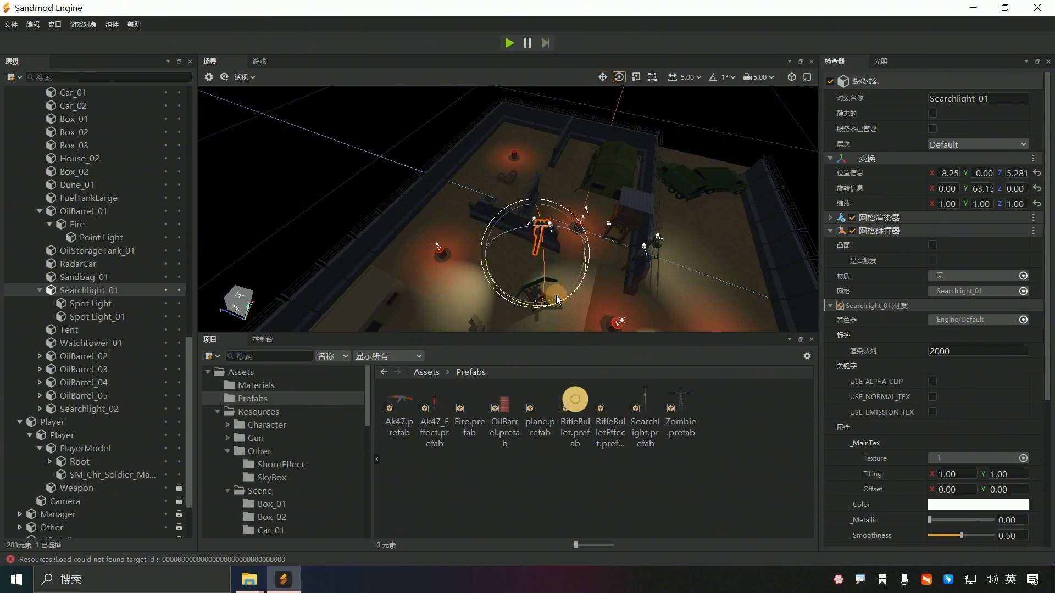
{"action": "mouse_move", "coordinate": [555, 305]}
{"action": "left_mouse_down"}
{"action": "mouse_move", "coordinate": [518, 306]}
{"action": "mouse_move", "coordinate": [555, 301]}
{"action": "mouse_move", "coordinate": [508, 209]}
{"action": "mouse_move", "coordinate": [563, 321]}
{"action": "left_mouse_up"}
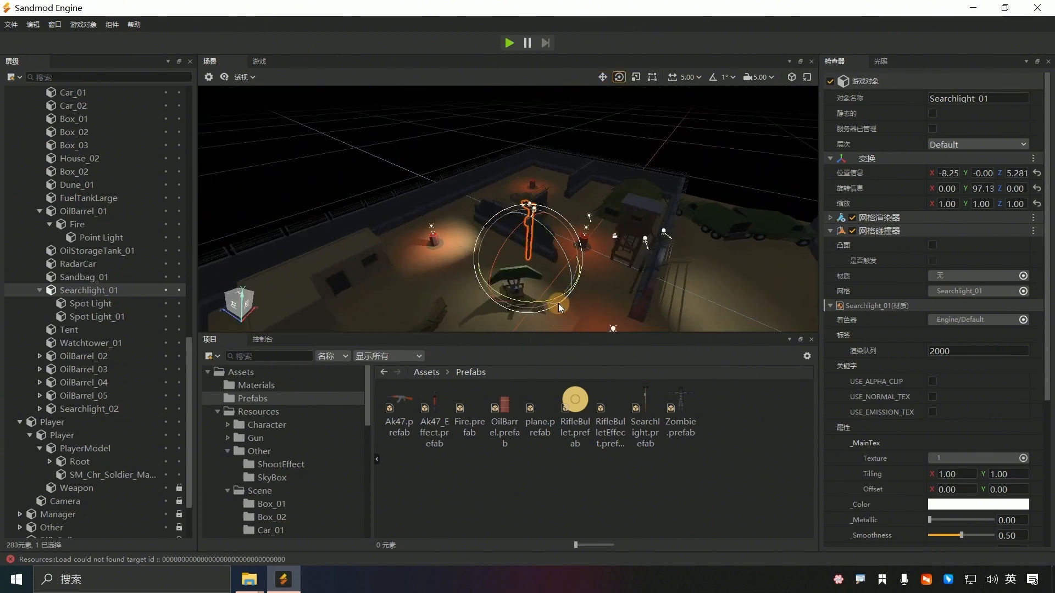
{"action": "key", "text": "w"}
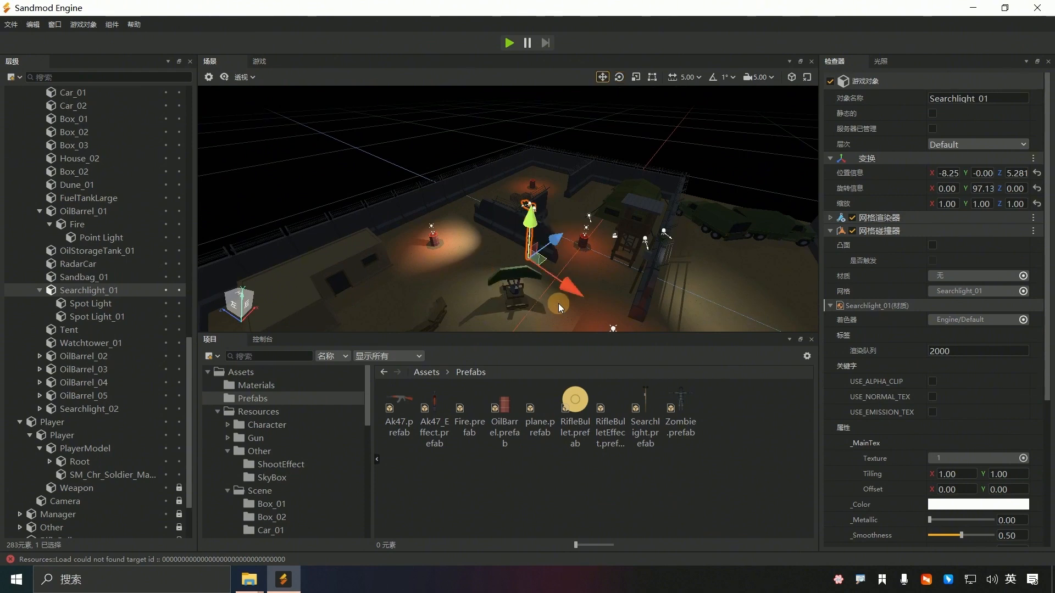
Run the game to check the night lighting and the player's starting place, and stop it
{"action": "left_click", "coordinate": [508, 43]}
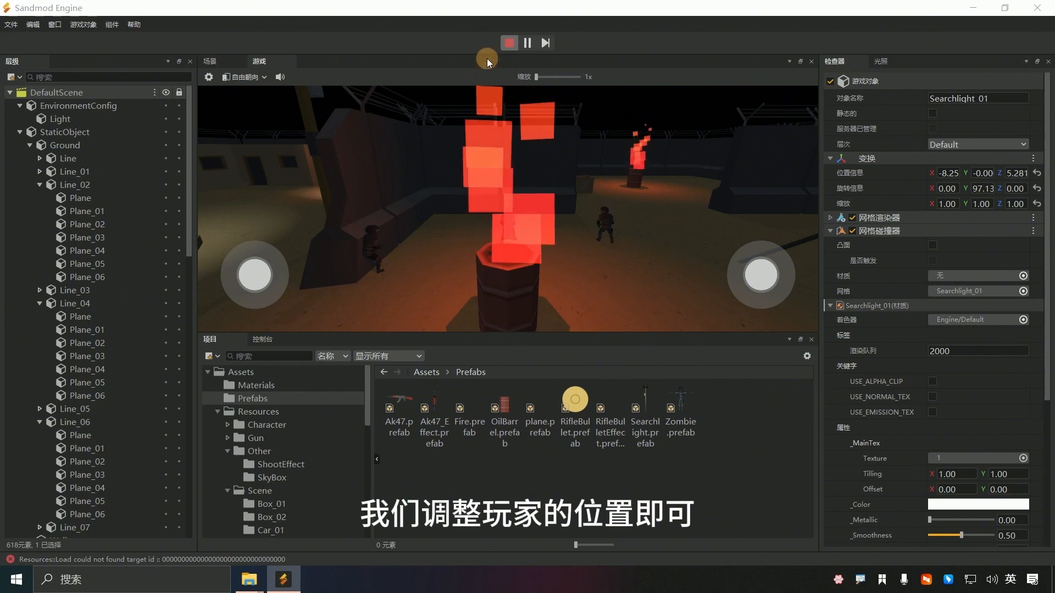
{"action": "left_click", "coordinate": [509, 43]}
Move the Player object clear of the burning barrel to about X -1.81, Z -1.64 and run the game
{"action": "left_click", "coordinate": [62, 160]}
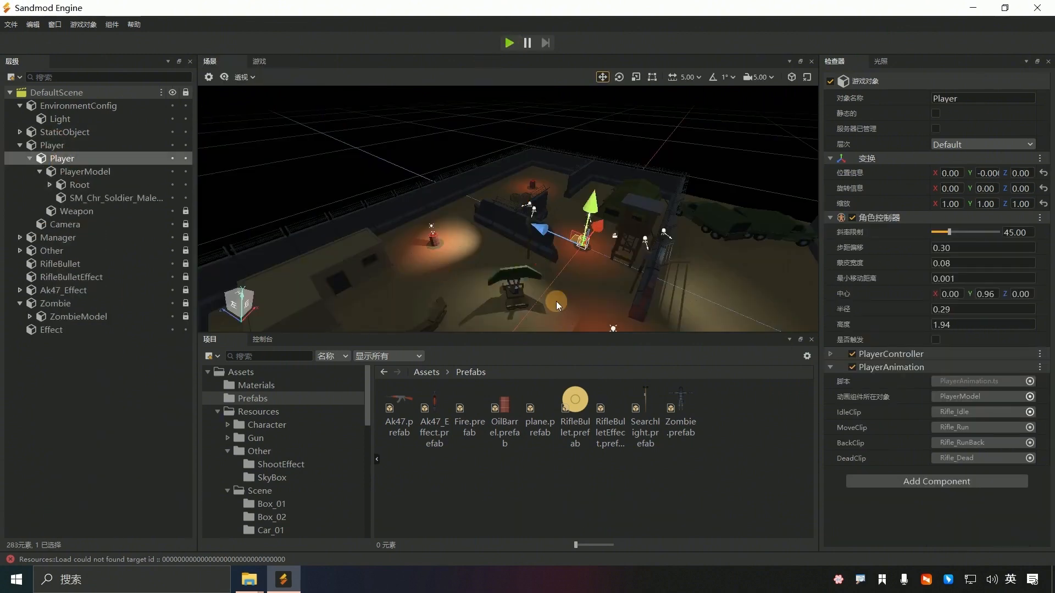
{"action": "scroll", "coordinate": [555, 301], "scroll_direction": "up", "scroll_amount": 5}
{"action": "key", "text": "f"}
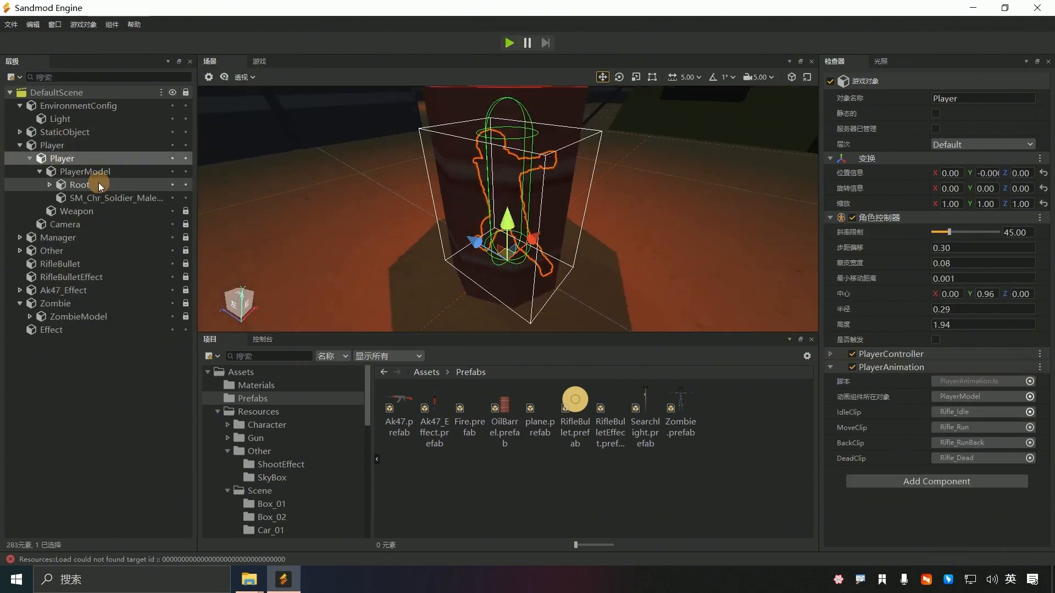
{"action": "left_click_drag", "start_coordinate": [475, 242], "coordinate": [497, 275]}
{"action": "scroll", "coordinate": [637, 286], "scroll_direction": "down", "scroll_amount": 4}
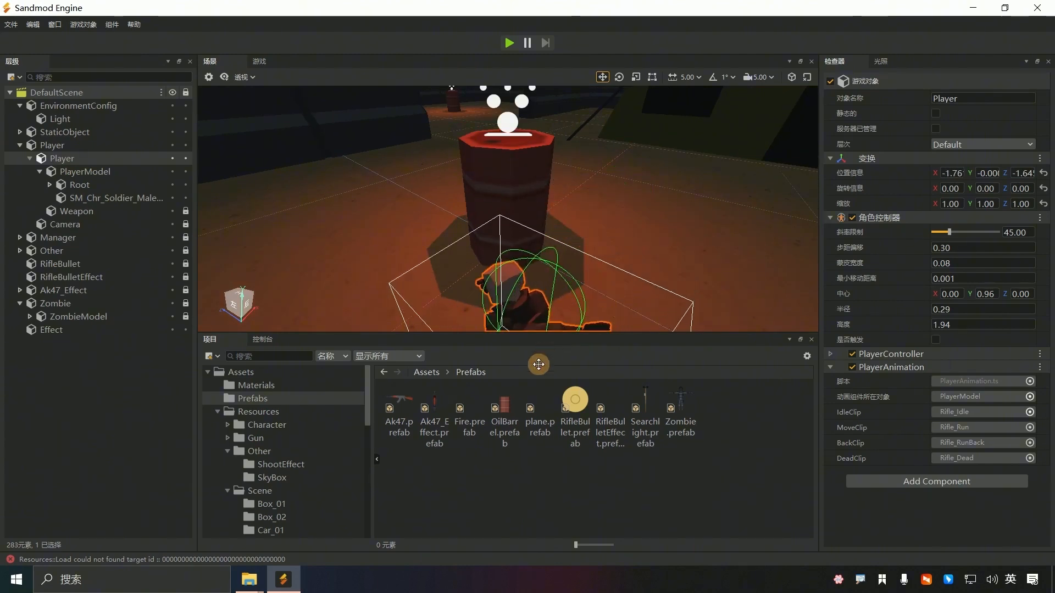
{"action": "left_click", "coordinate": [510, 42]}
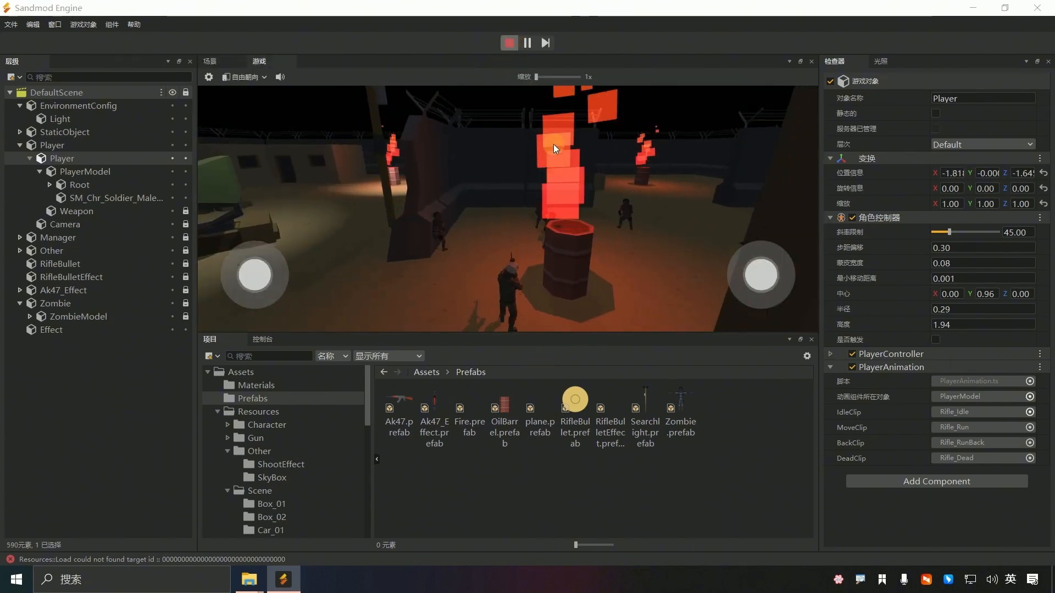